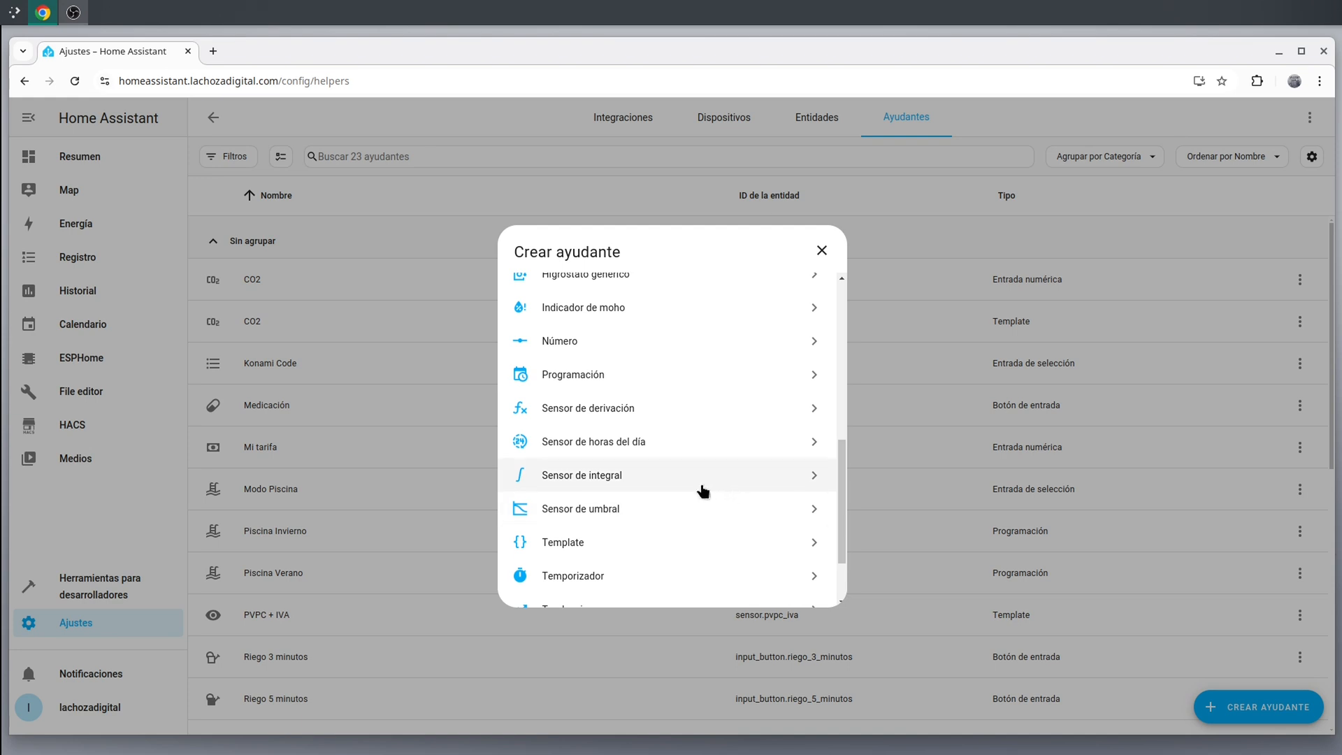
# - Start a threshold sensor helper (Sensor de umbral) named "Peligro Biológico" with CO2 as its input sensor
pyautogui.click(674, 509)
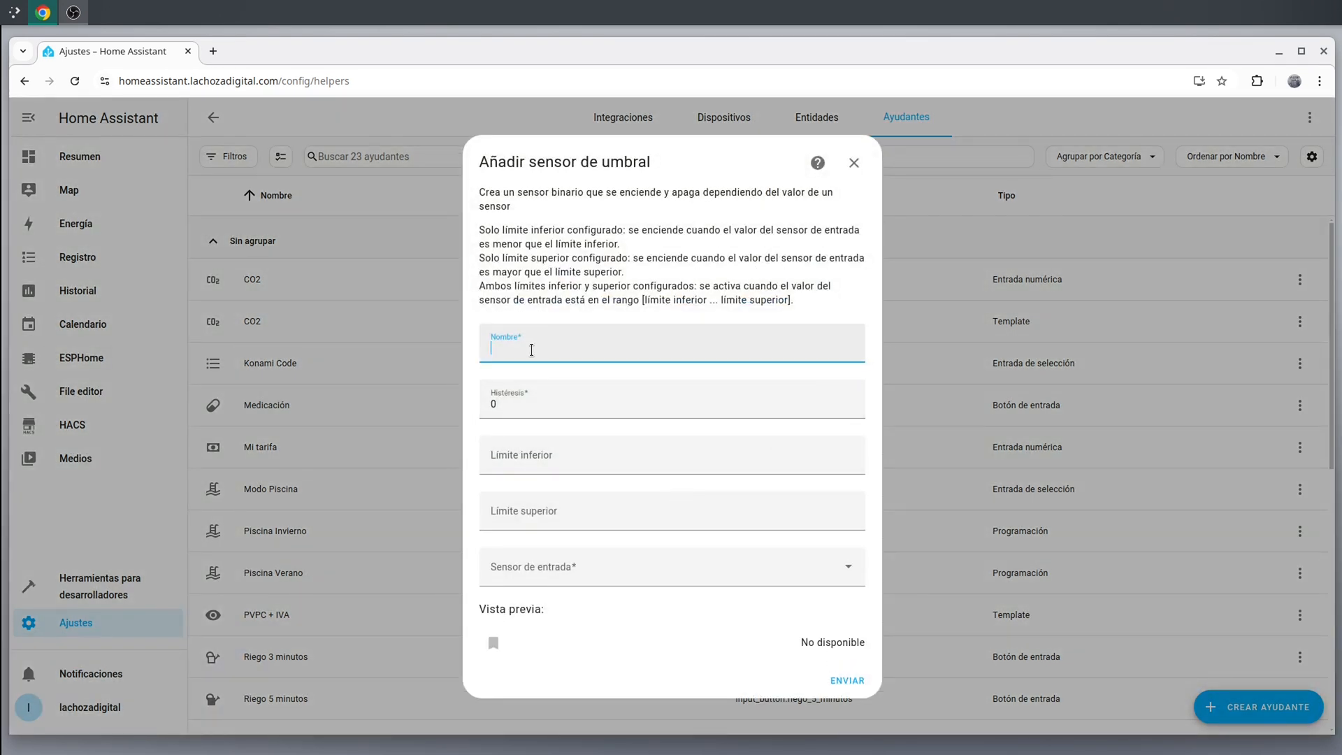
pyautogui.write('Peligro Biológico')
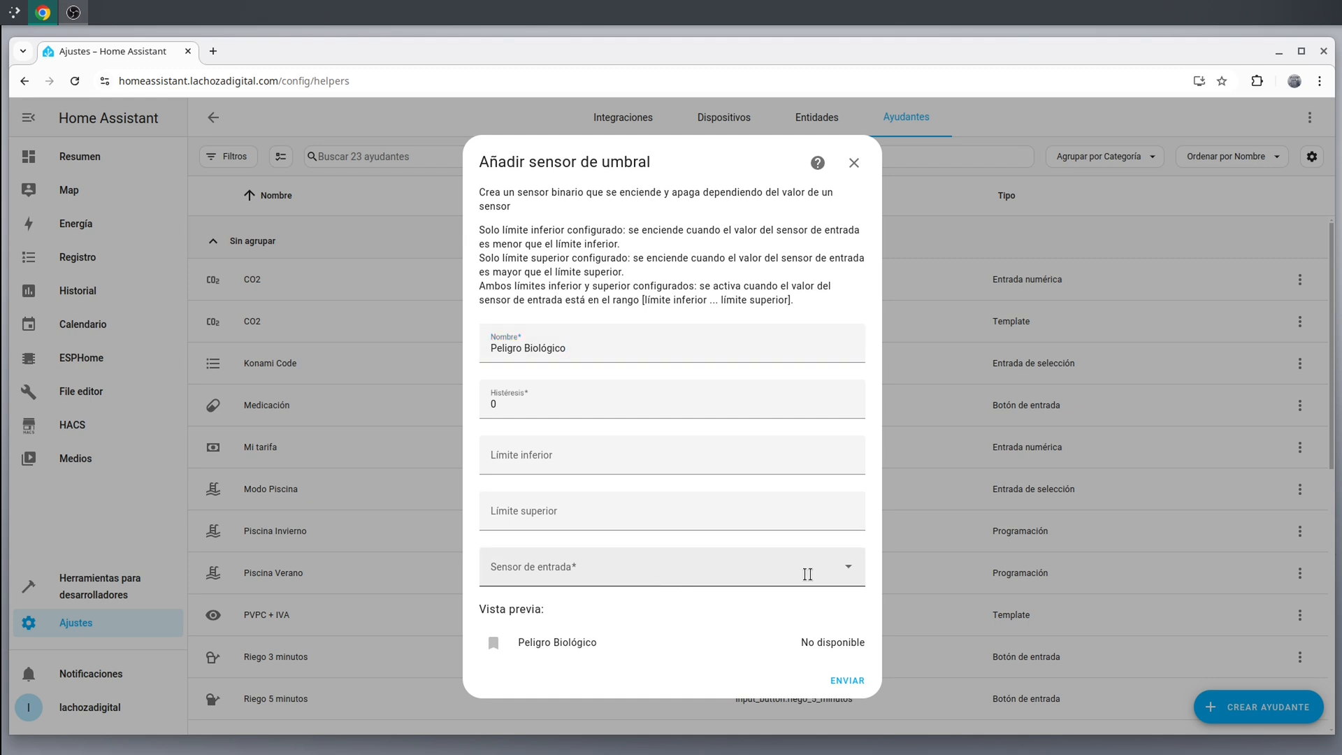
pyautogui.click(761, 573)
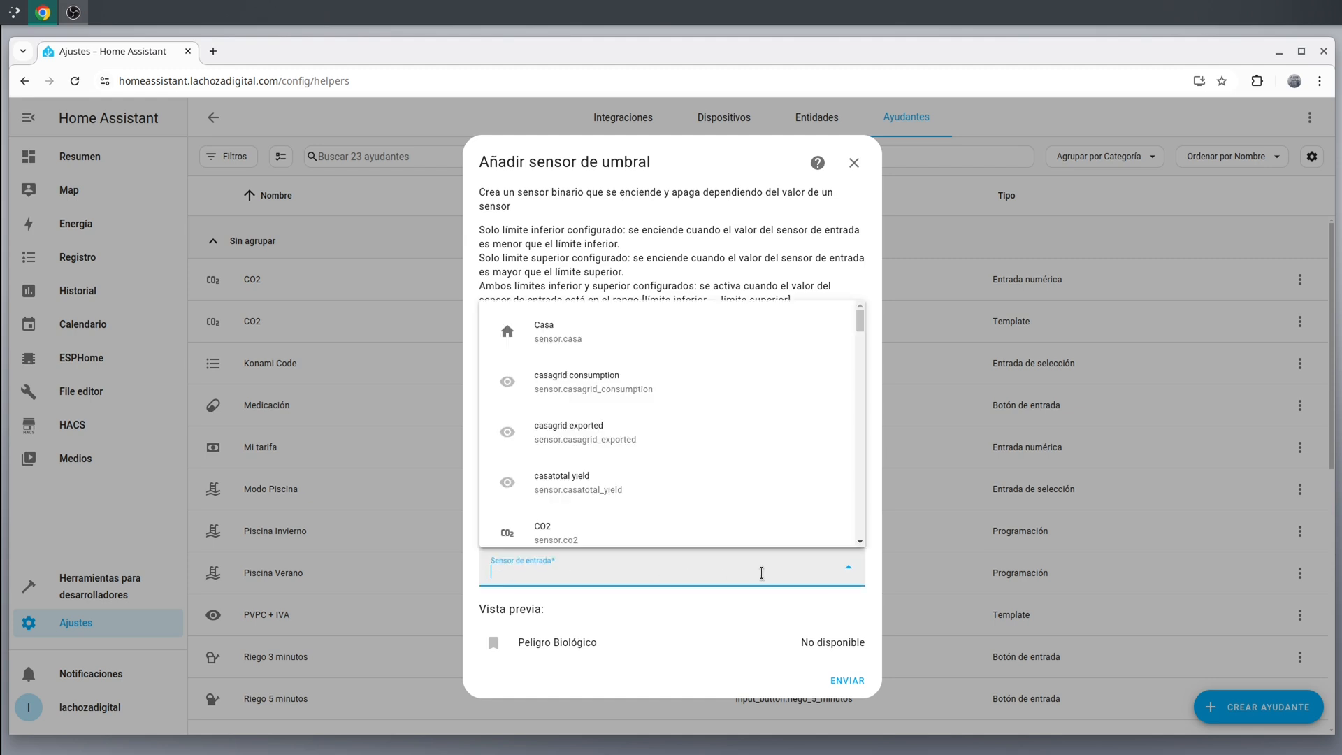
pyautogui.click(632, 533)
pyautogui.click(689, 622)
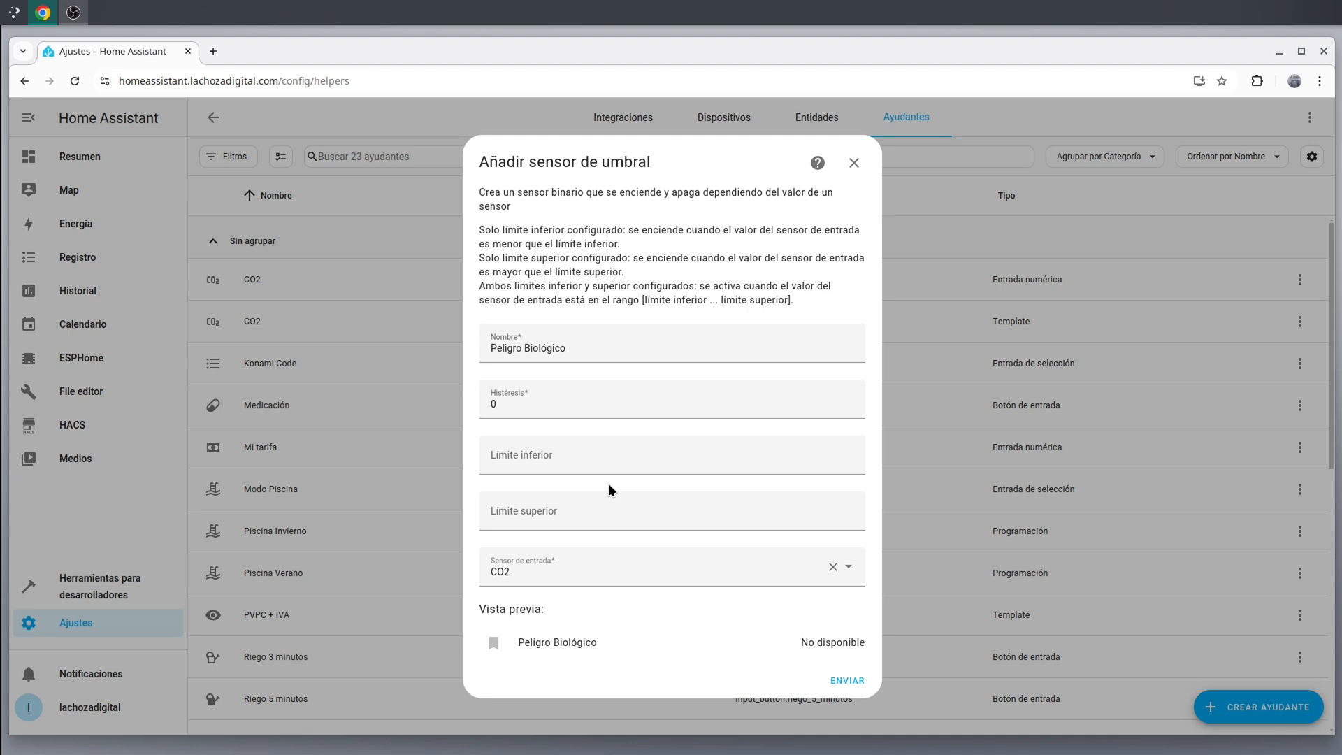
# - Try a lower limit of 400 for the threshold sensor and clear it again
pyautogui.click(537, 452)
pyautogui.write('400')
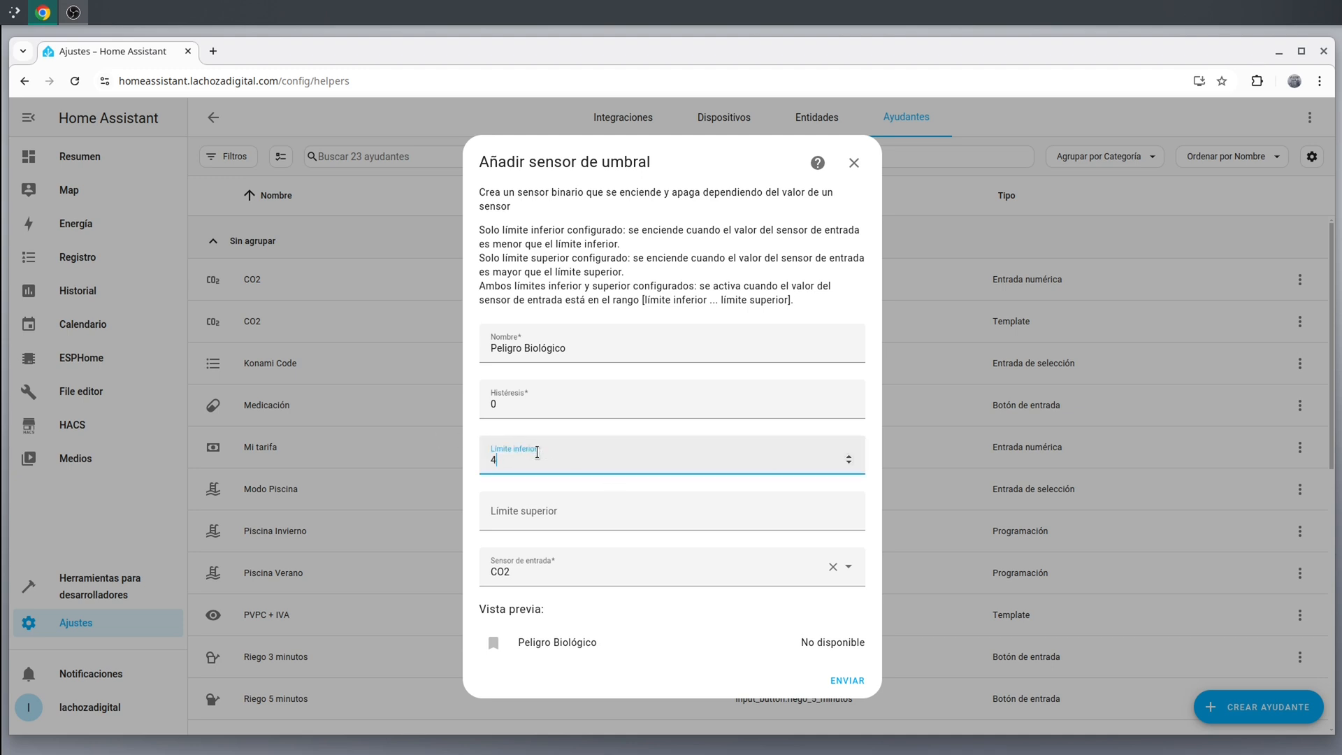
pyautogui.click(548, 488)
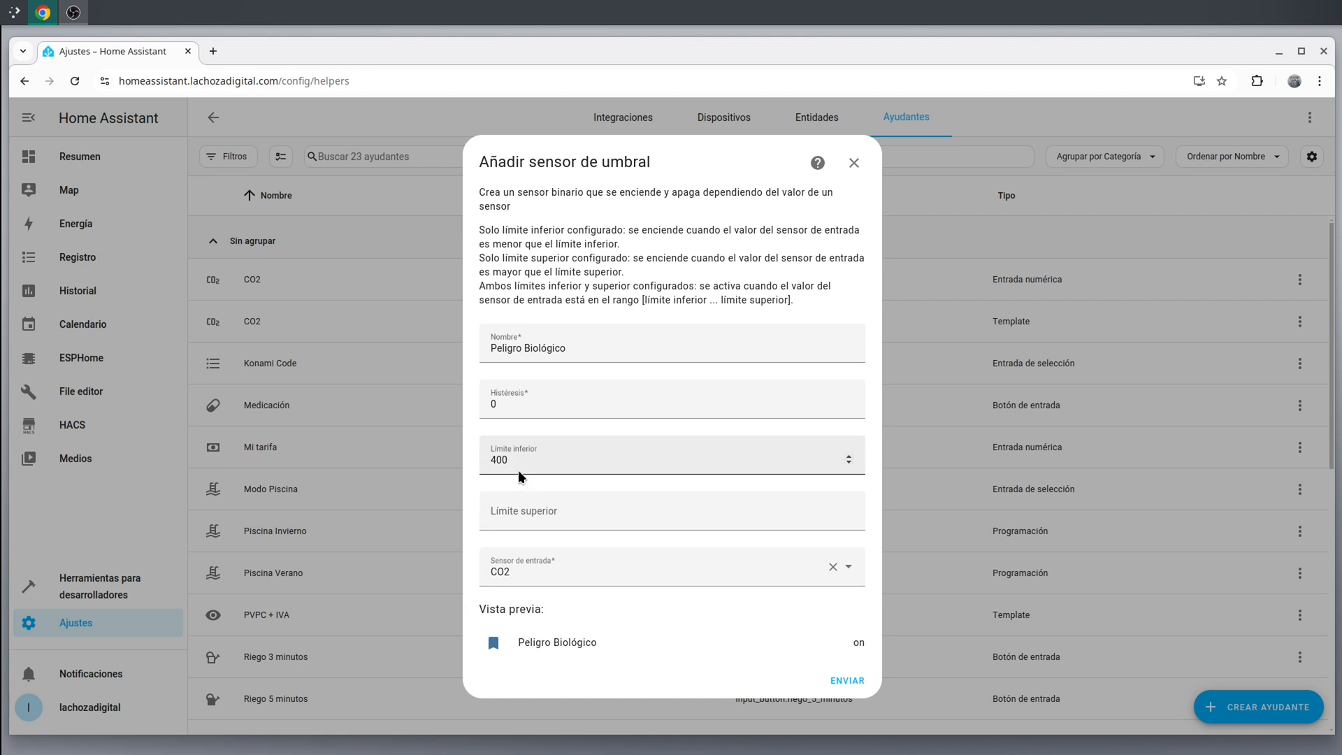
pyautogui.doubleClick(489, 463)
pyautogui.press('BackSpace')
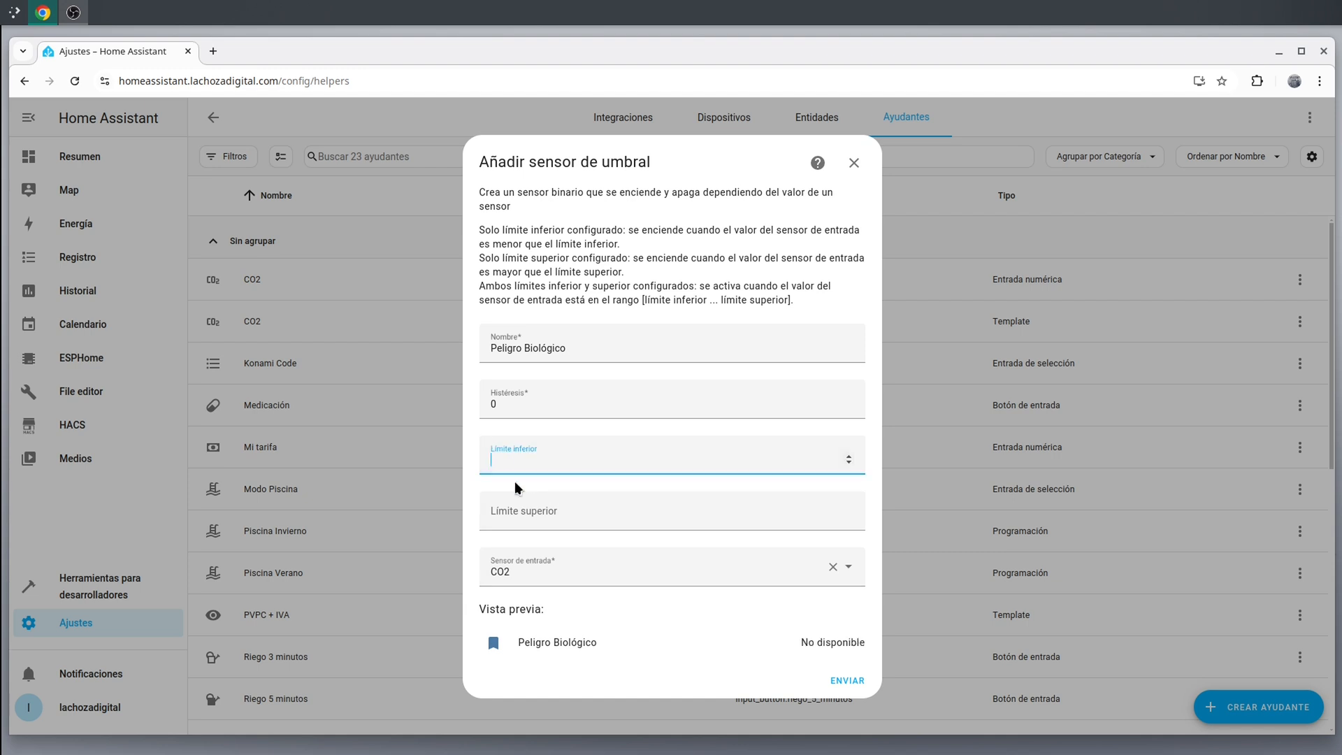
# - Try a range with an upper limit of 800 and a lower limit of 200, and clear the lower limit
pyautogui.click(554, 502)
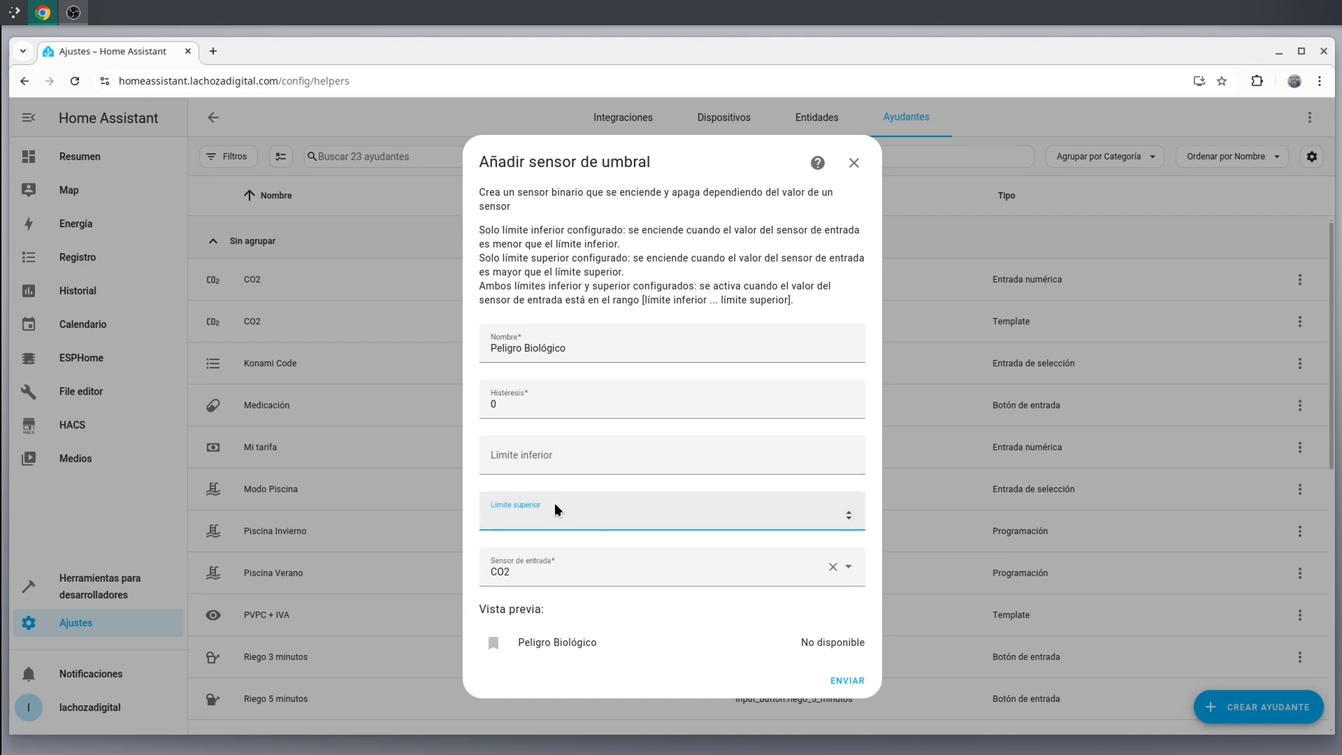
pyautogui.write('800')
pyautogui.click(577, 532)
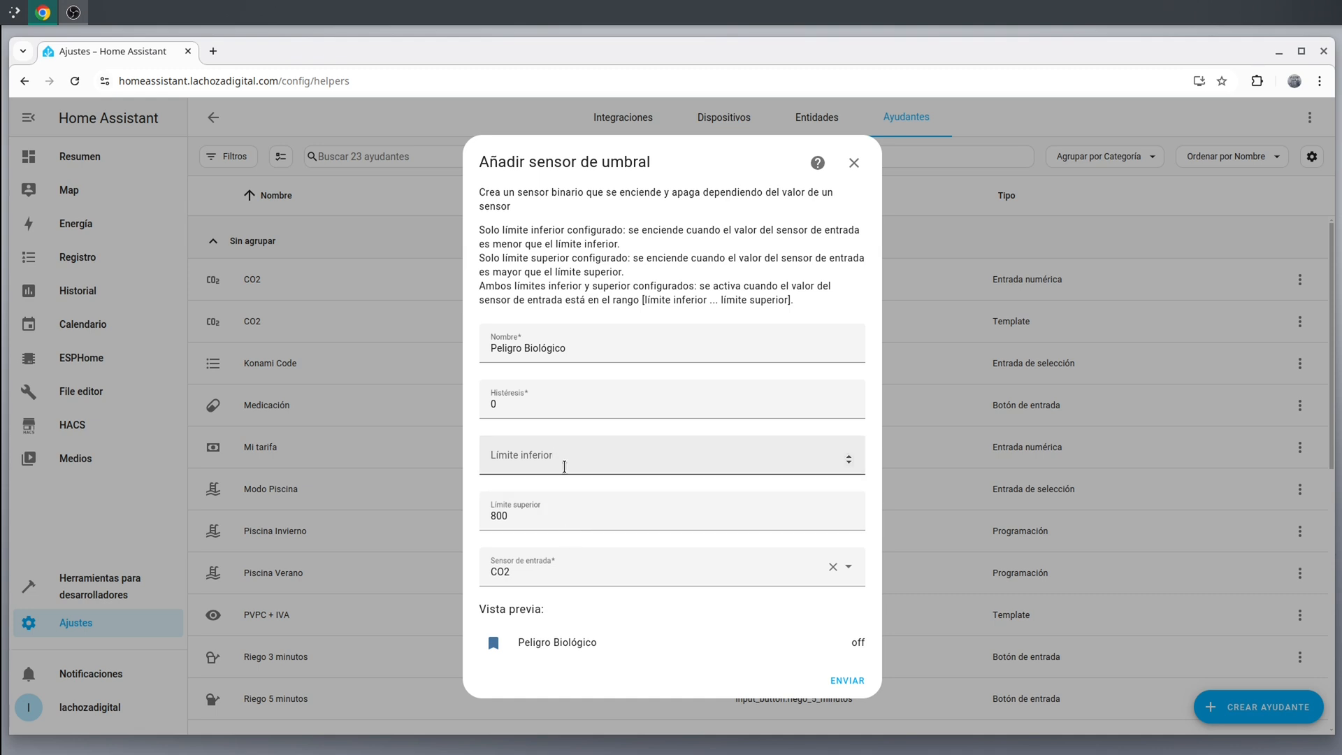
pyautogui.click(564, 467)
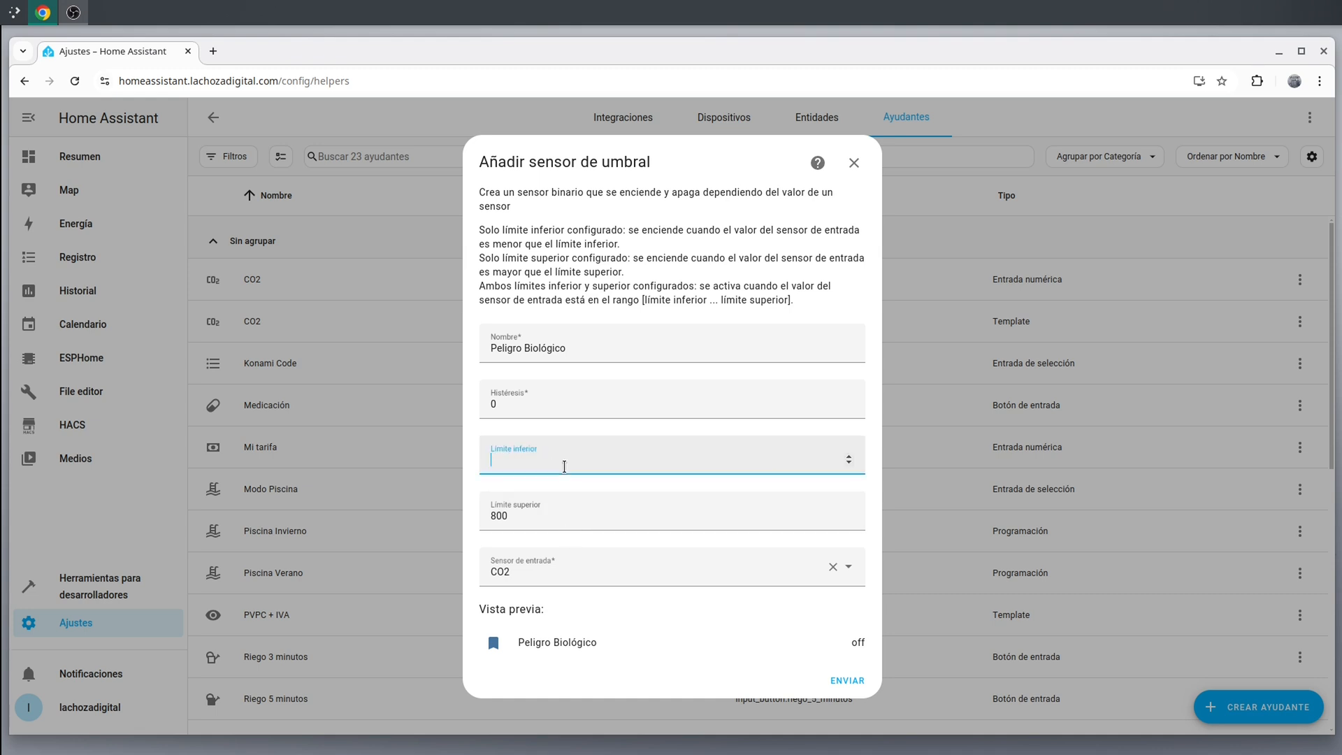
pyautogui.write('200')
pyautogui.click(771, 605)
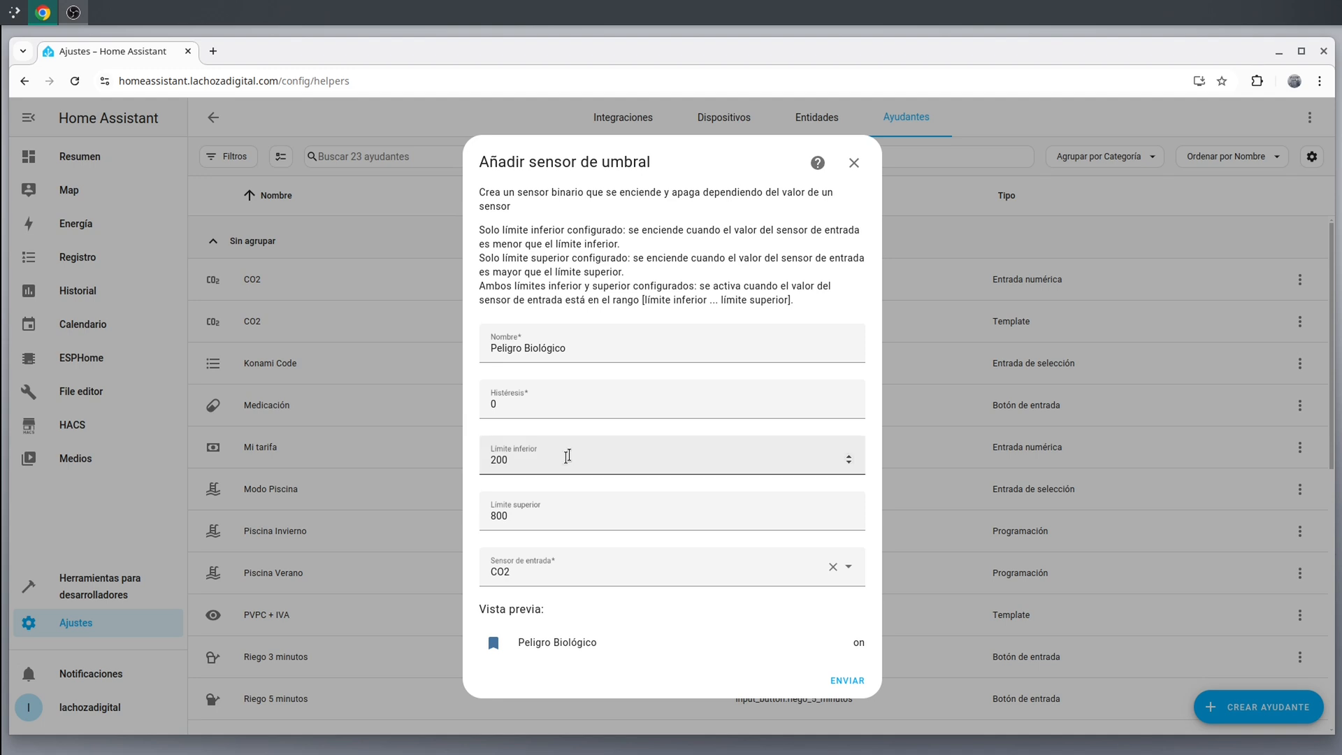
pyautogui.moveTo(529, 460); pyautogui.dragTo(487, 460)
pyautogui.press('BackSpace')
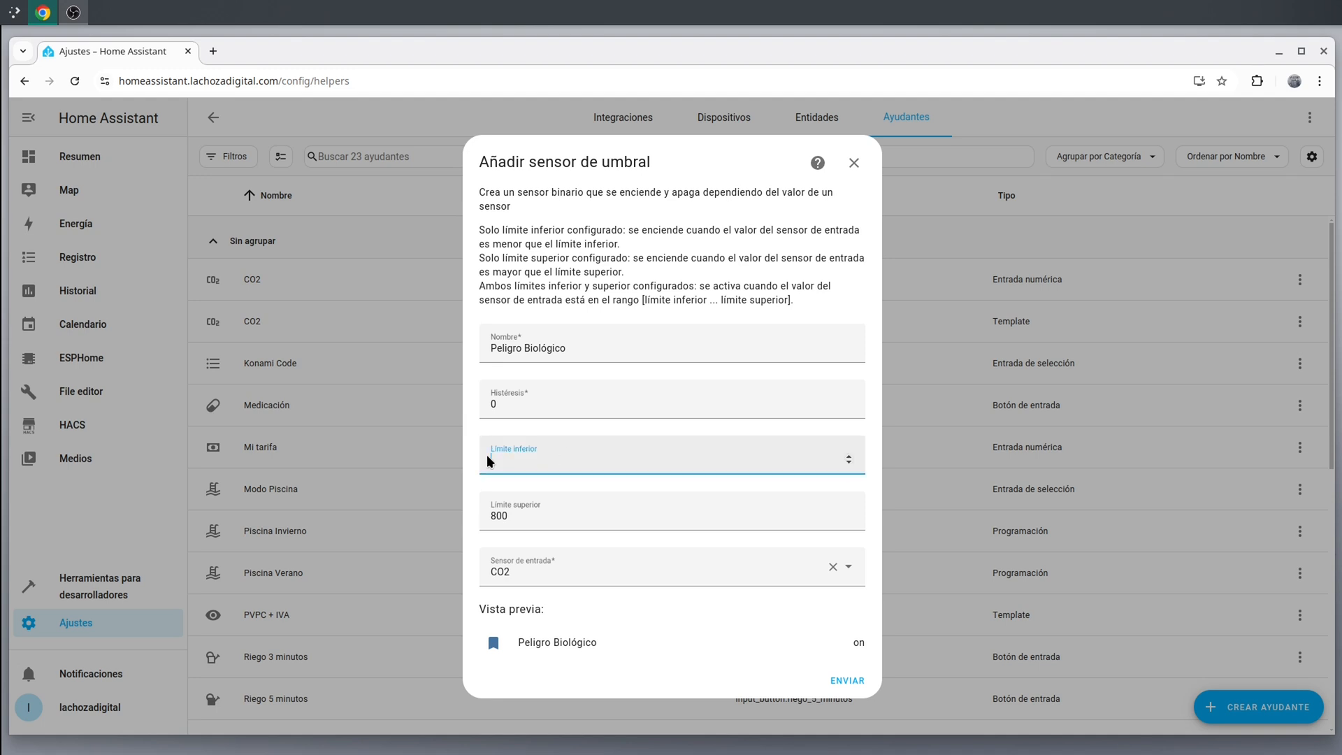
# - Set the threshold sensor's upper limit (Límite superior) to 700
pyautogui.click(579, 516)
pyautogui.press('BackSpace')
pyautogui.press('BackSpace')
pyautogui.press('BackSpace')
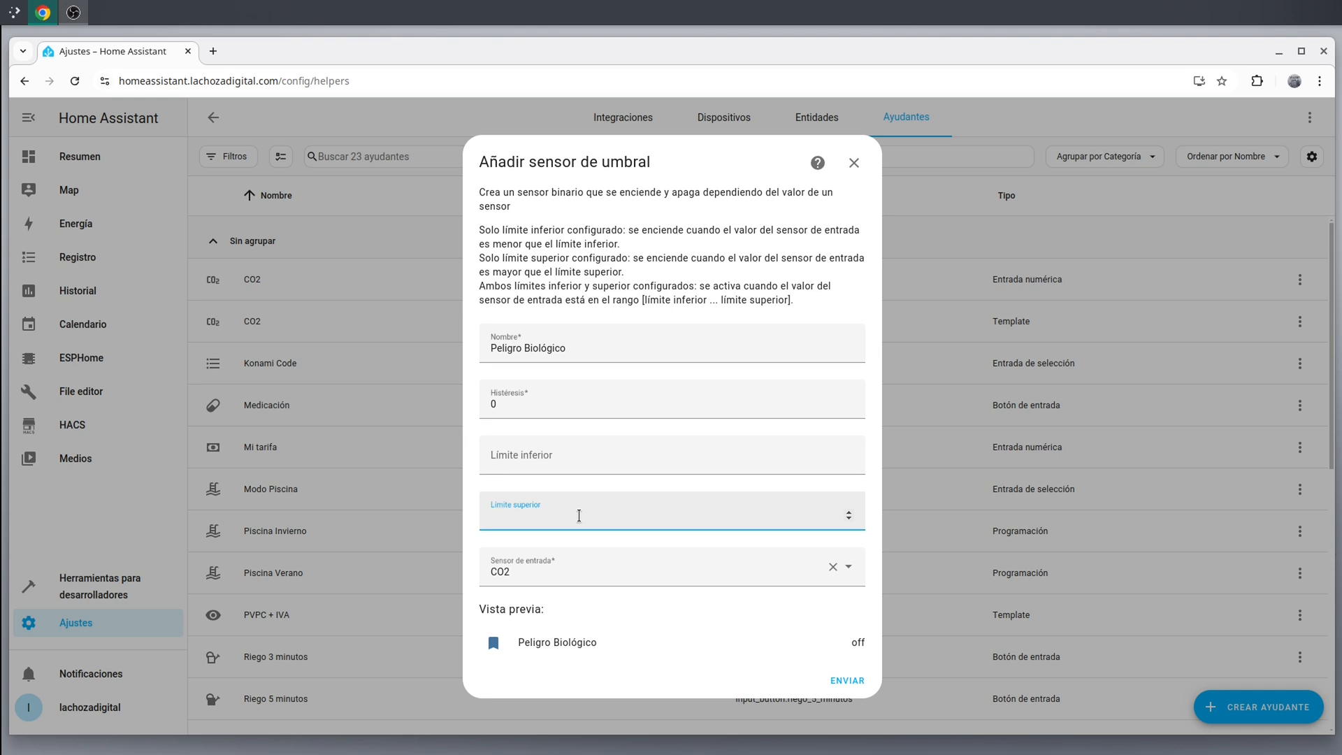
pyautogui.write('700')
pyautogui.click(525, 541)
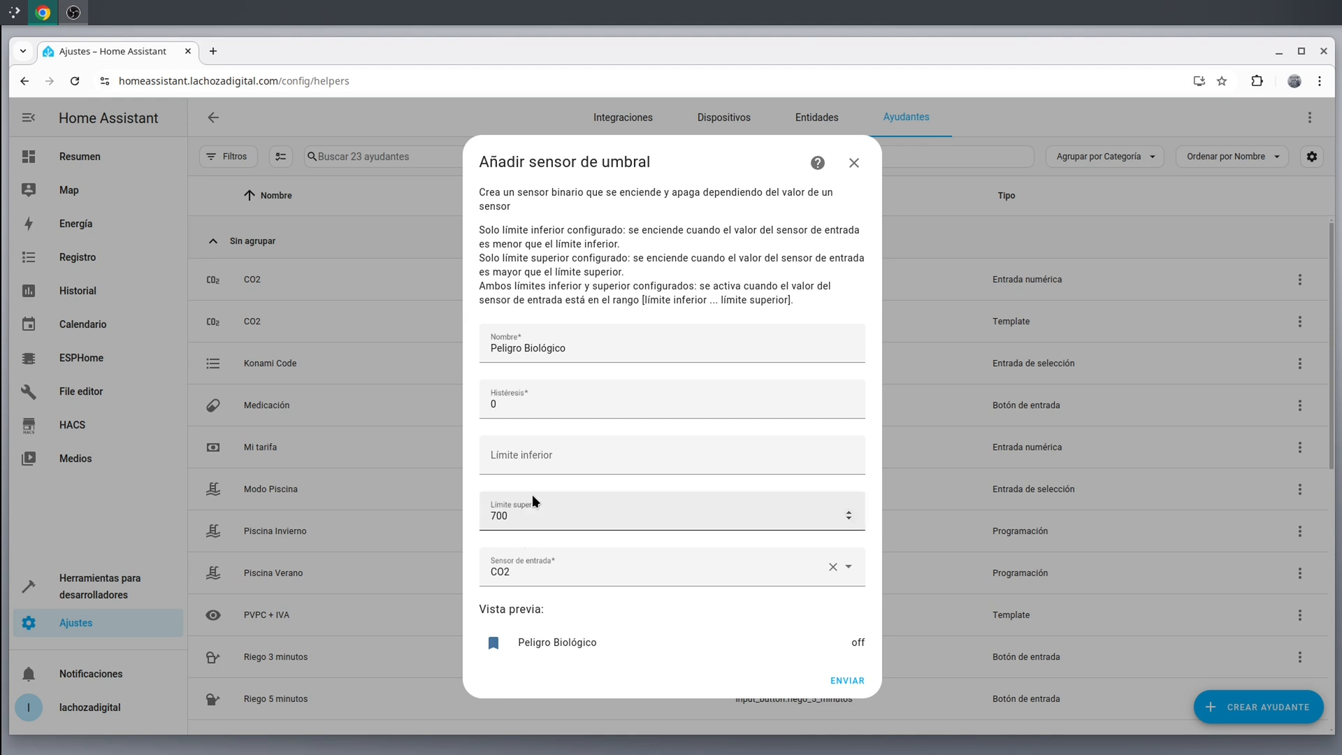
# - Set the hysteresis to 150 and finish creating the Peligro Biológico helper
pyautogui.doubleClick(482, 405)
pyautogui.write('15')
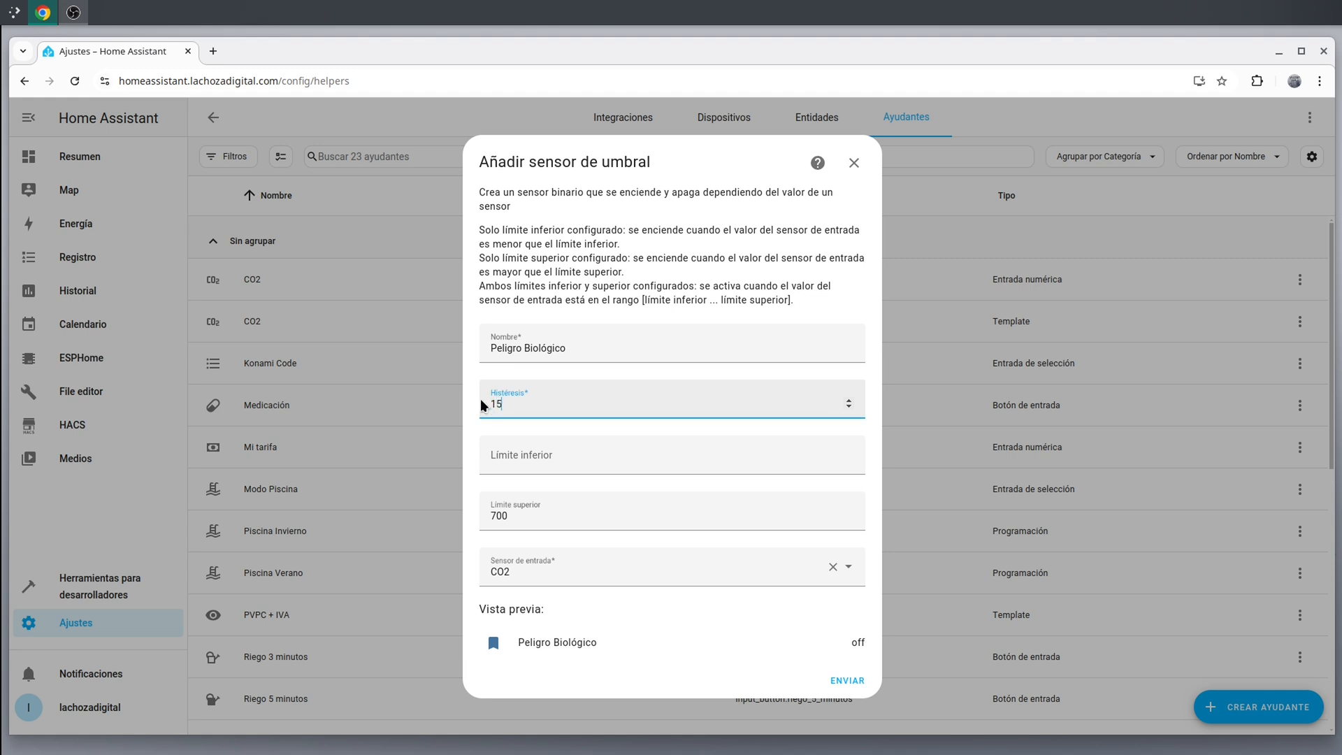
pyautogui.write('0')
pyautogui.click(551, 539)
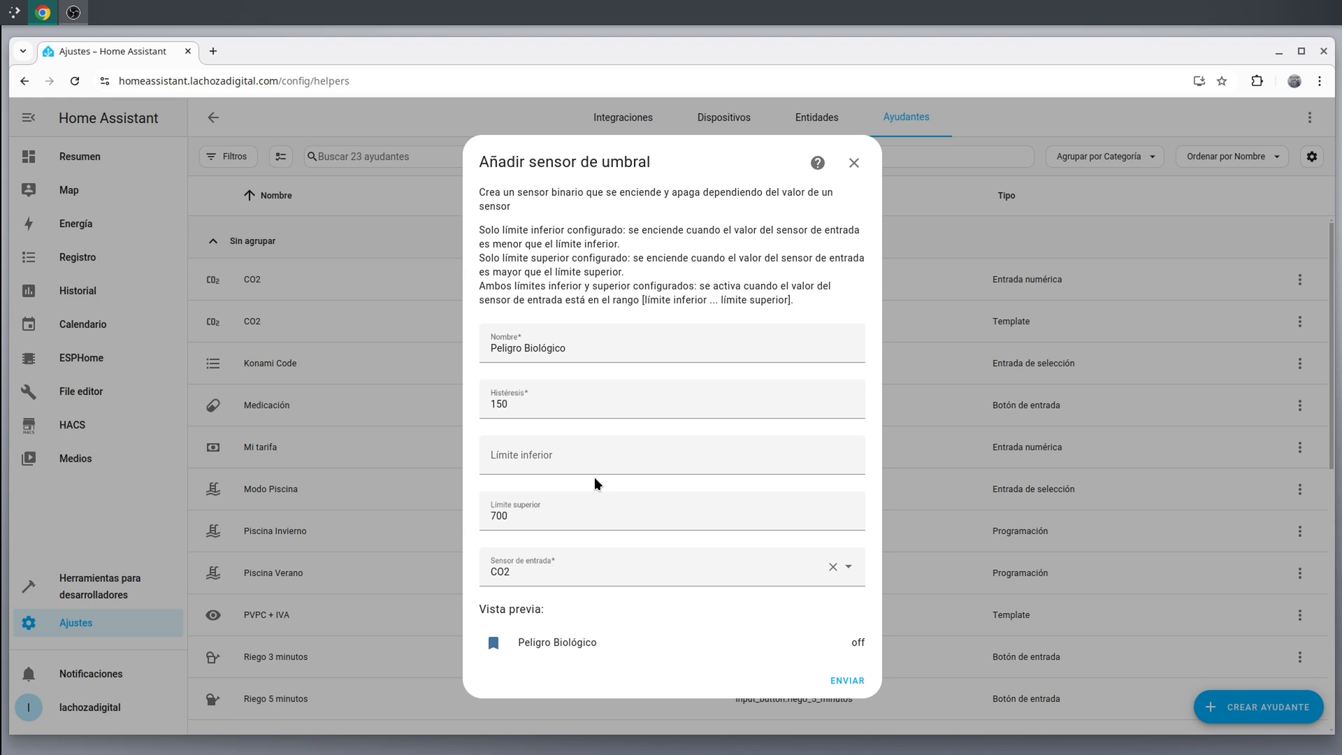
pyautogui.click(859, 682)
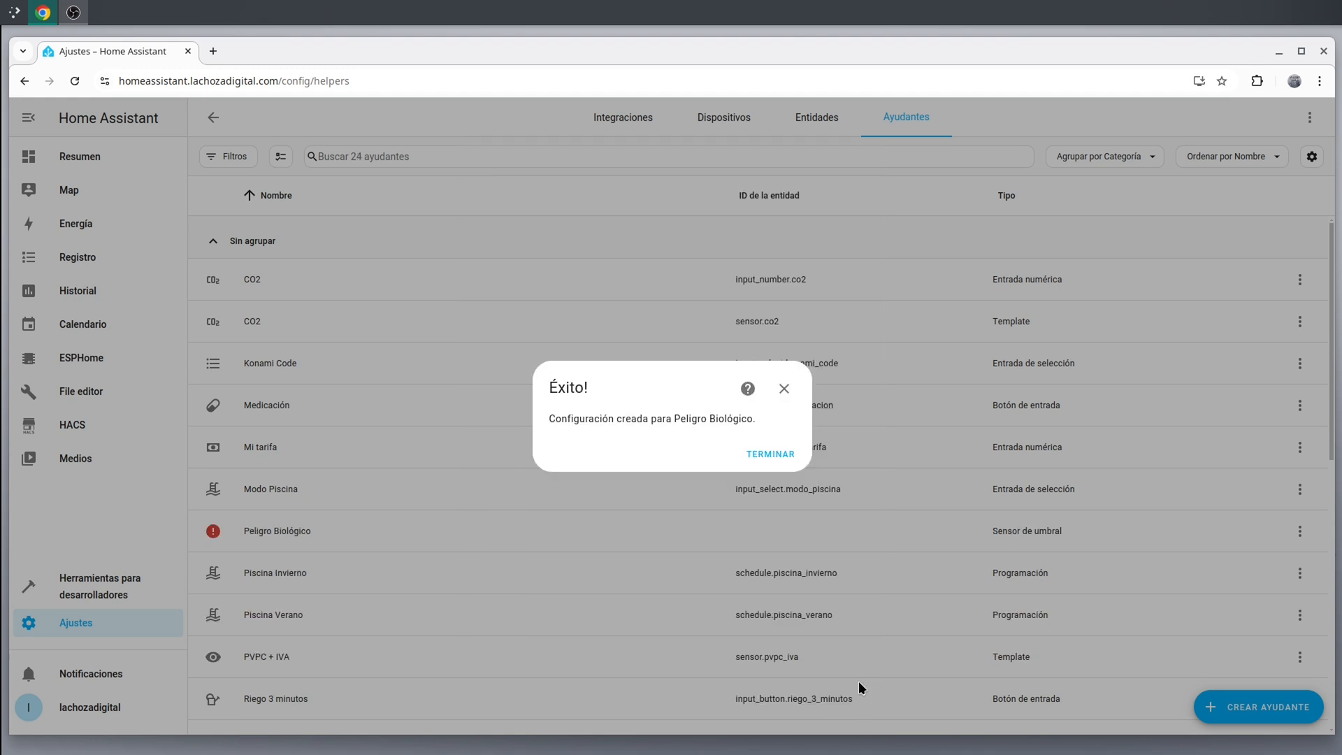
pyautogui.click(770, 454)
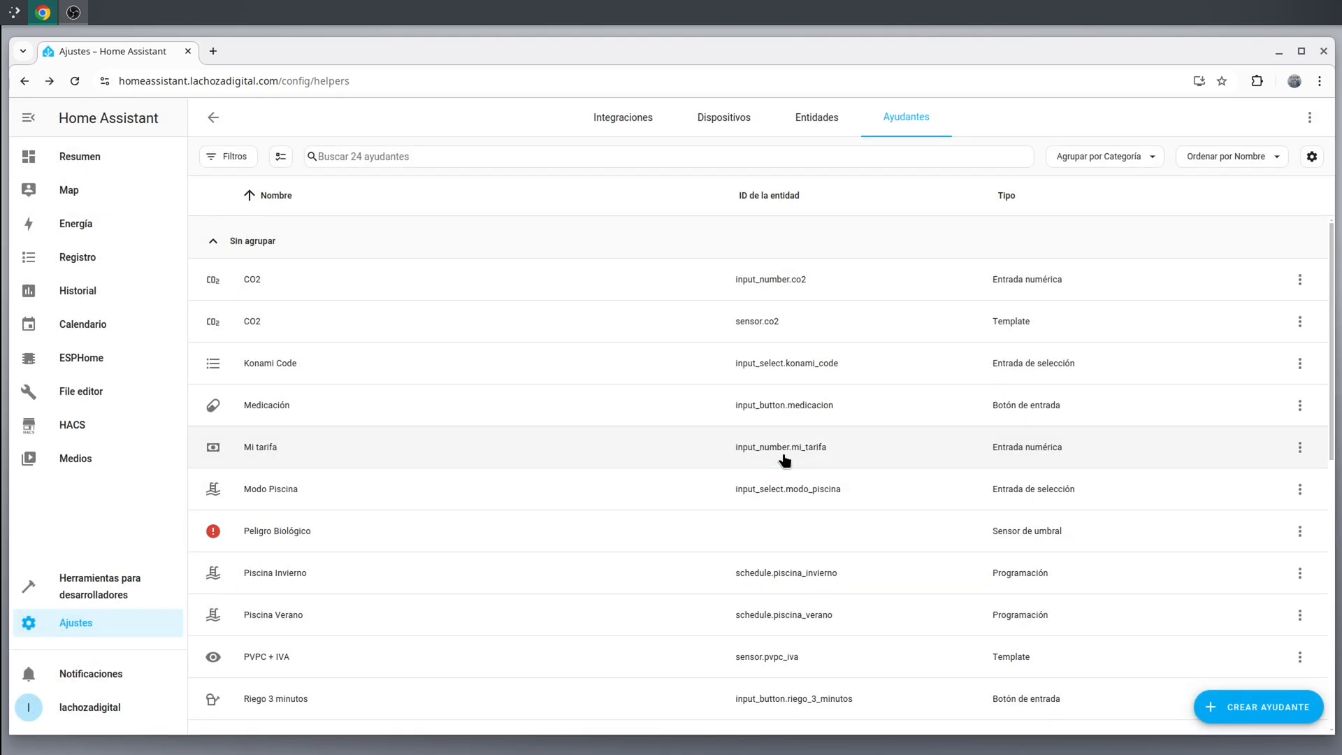
# - Add a Mosaico card for Peligro Biológico to the section with the CO2 card on the Resumen dashboard and finish editing
pyautogui.click(129, 155)
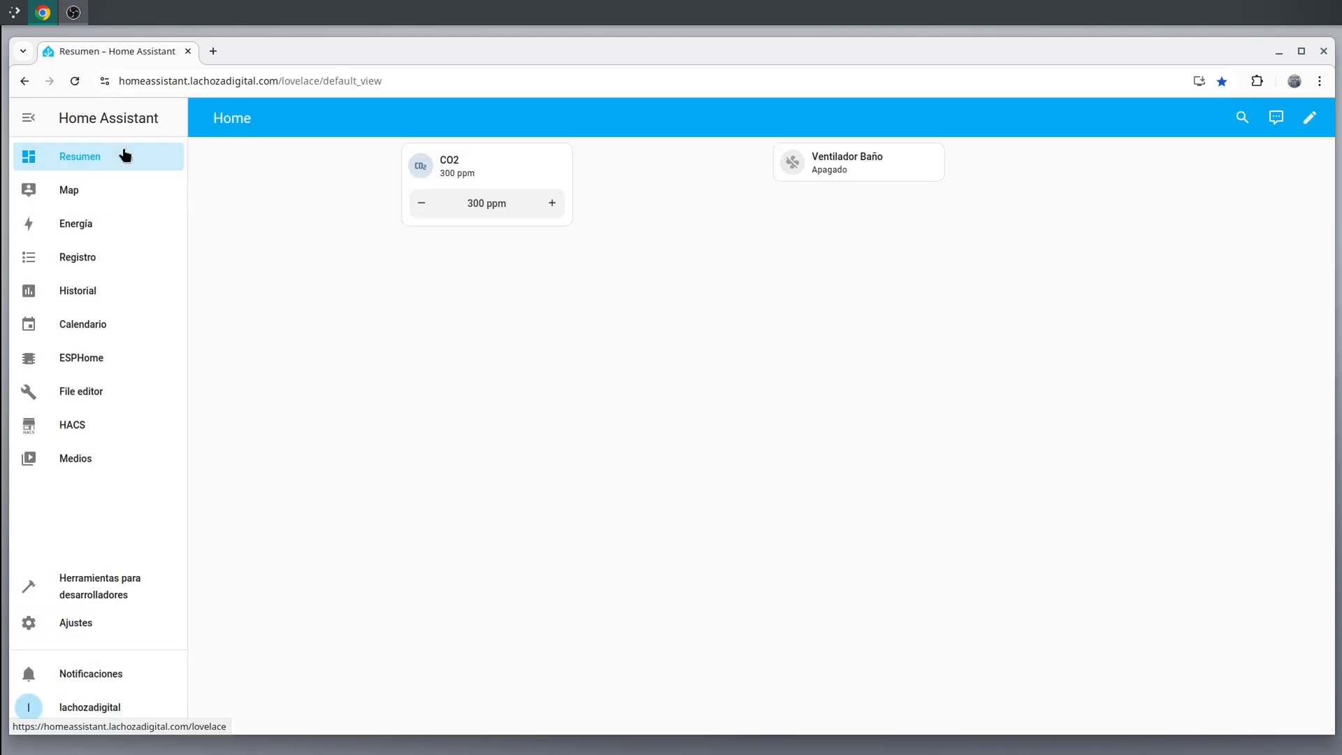
pyautogui.click(1309, 120)
pyautogui.click(458, 258)
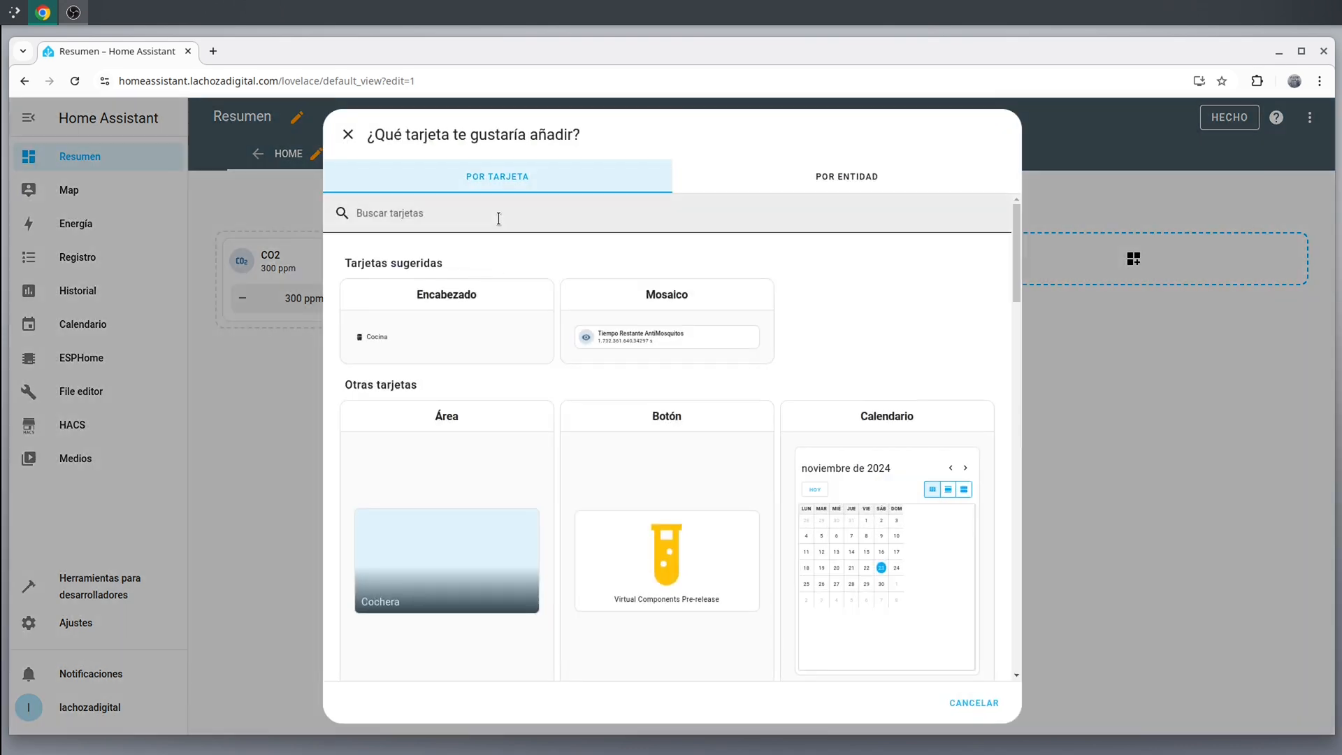
pyautogui.click(697, 330)
pyautogui.click(489, 263)
pyautogui.write('peligro')
pyautogui.click(447, 308)
pyautogui.click(984, 481)
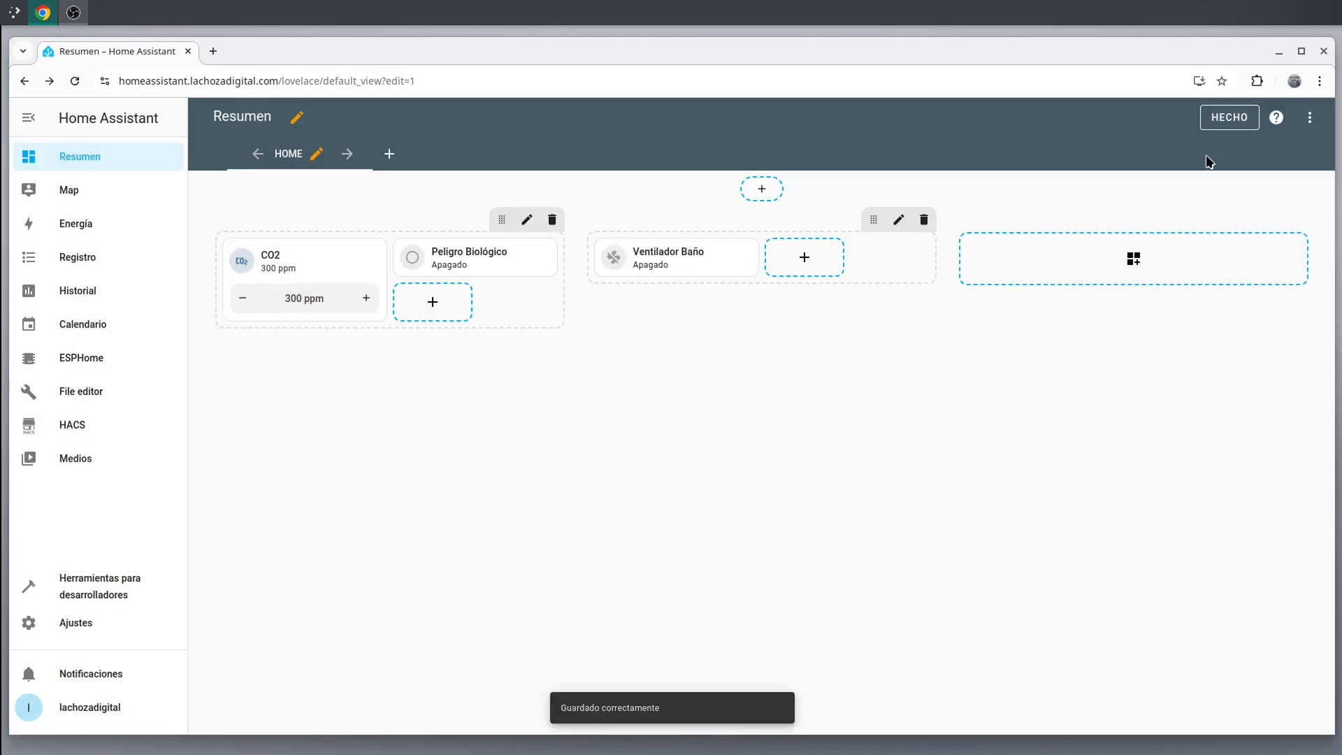
pyautogui.click(1225, 122)
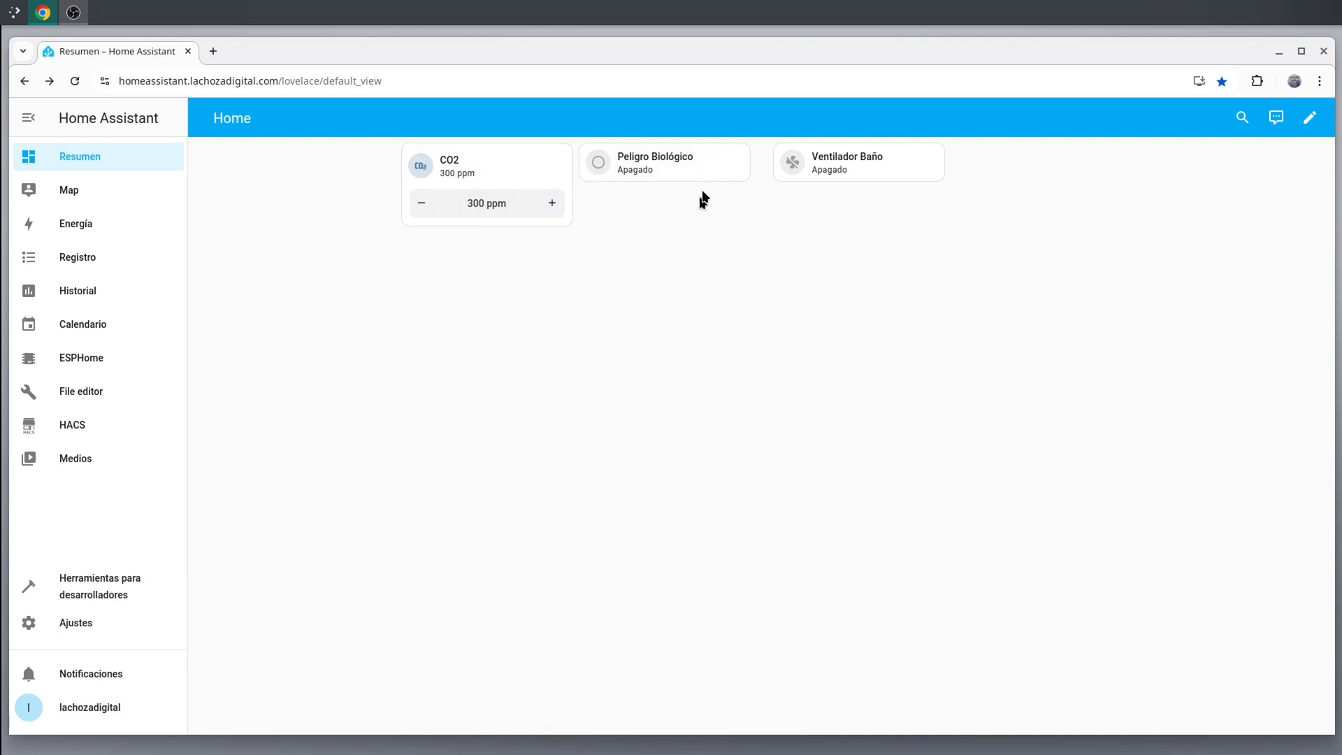
# - Set the Peligro Biológico entity to be shown as "Problema" (Mostrar como) and update it
pyautogui.click(669, 175)
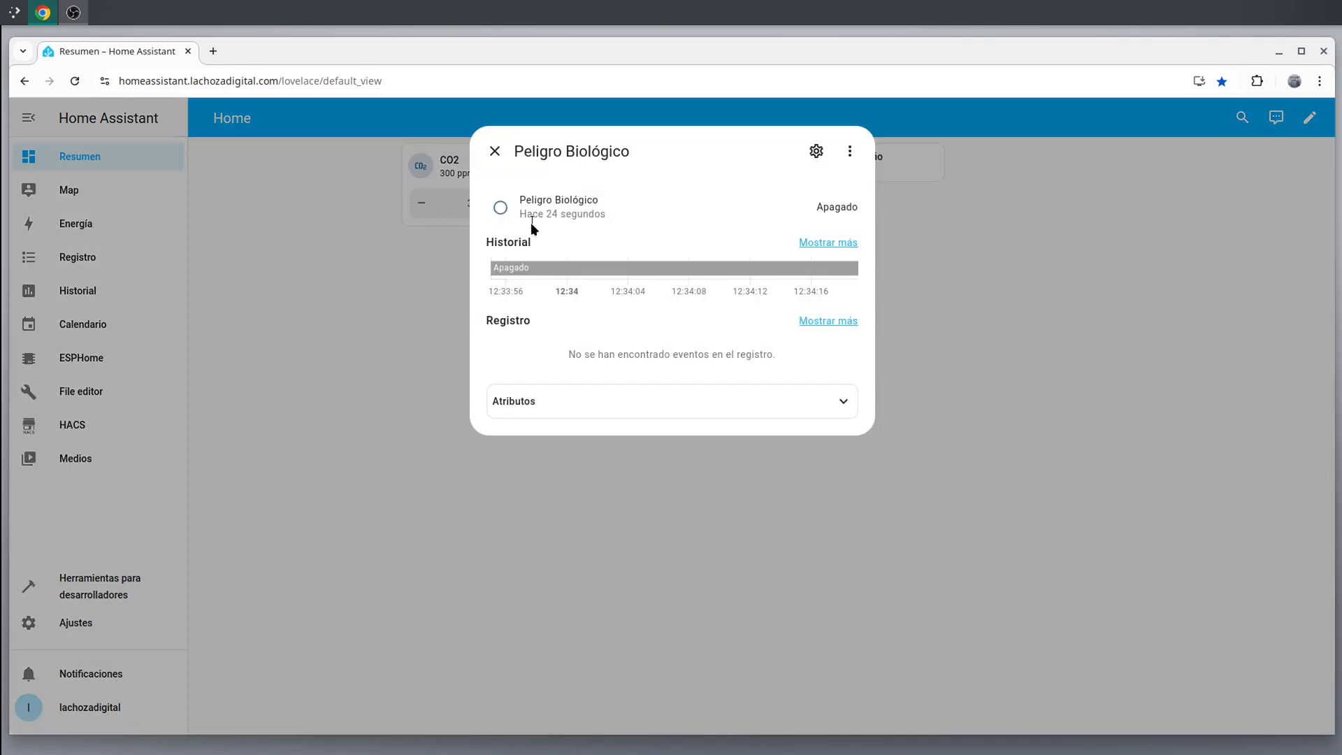
pyautogui.click(816, 152)
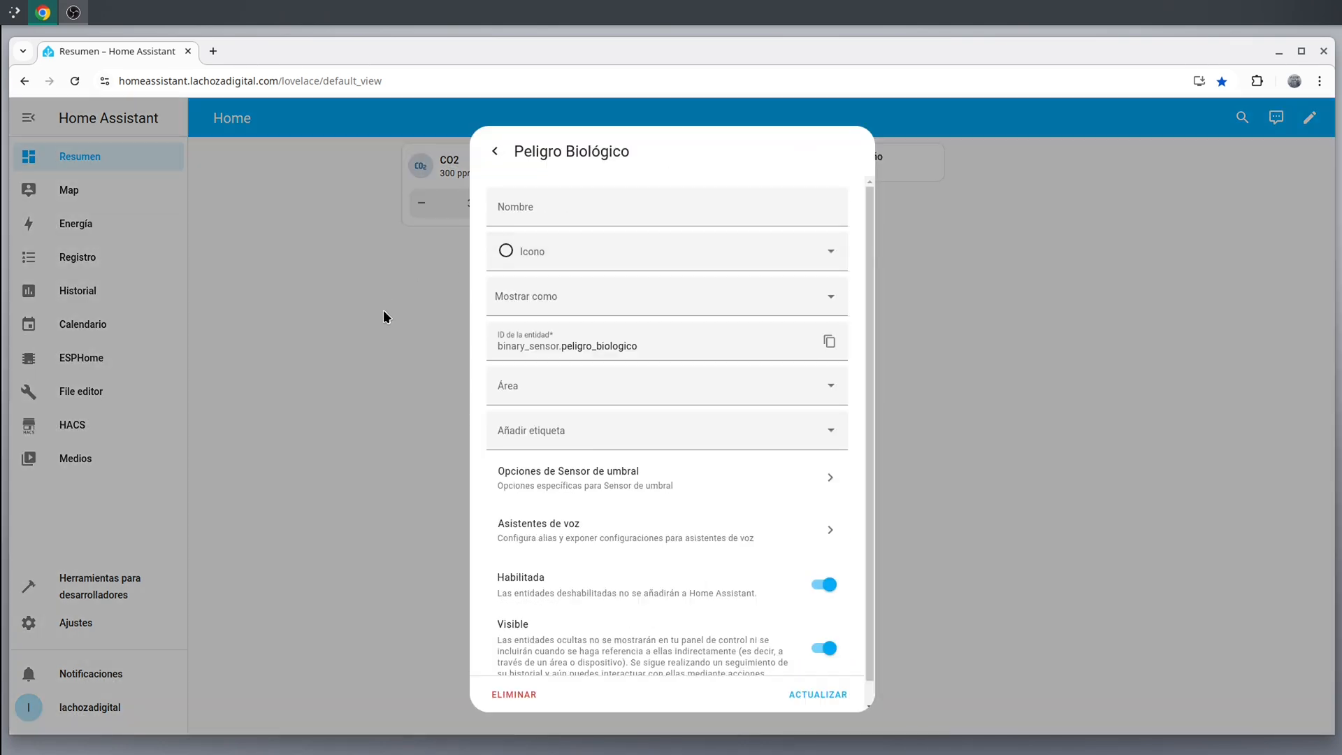
pyautogui.click(832, 295)
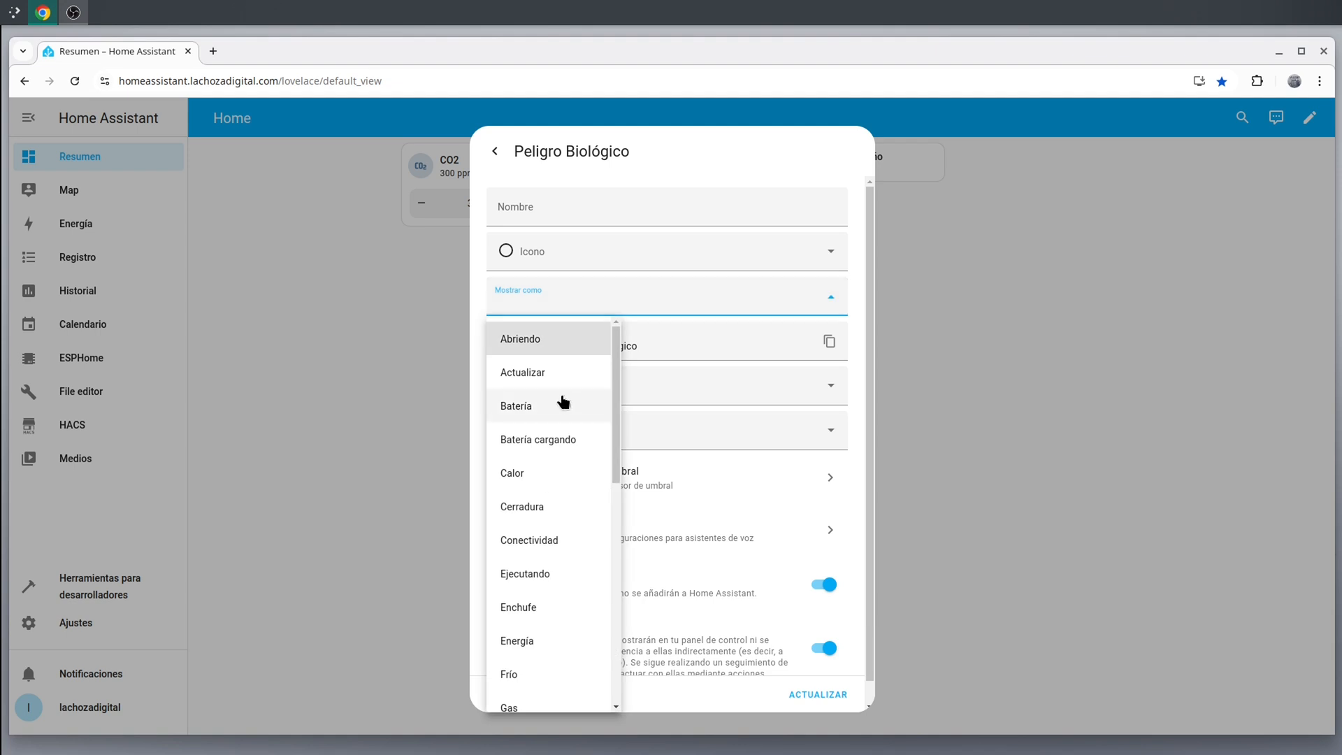
pyautogui.moveTo(612, 379); pyautogui.dragTo(608, 567)
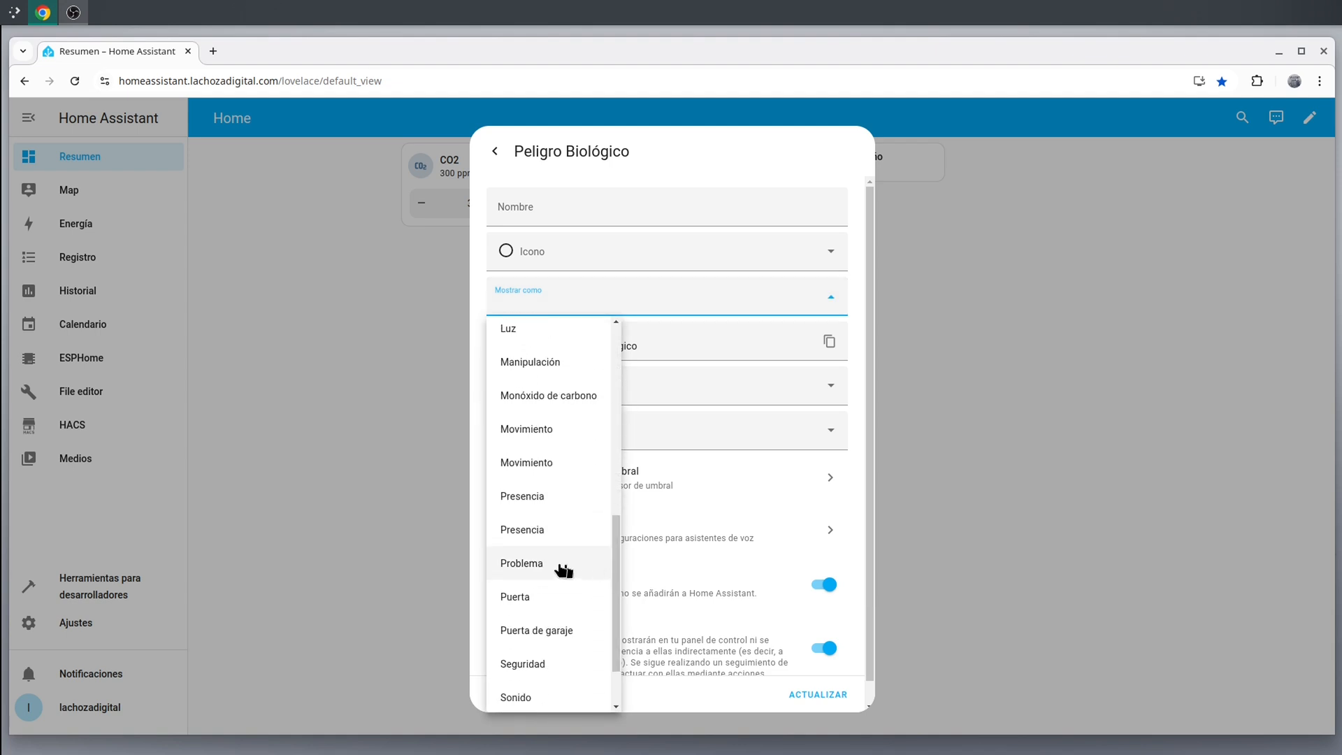
pyautogui.click(540, 566)
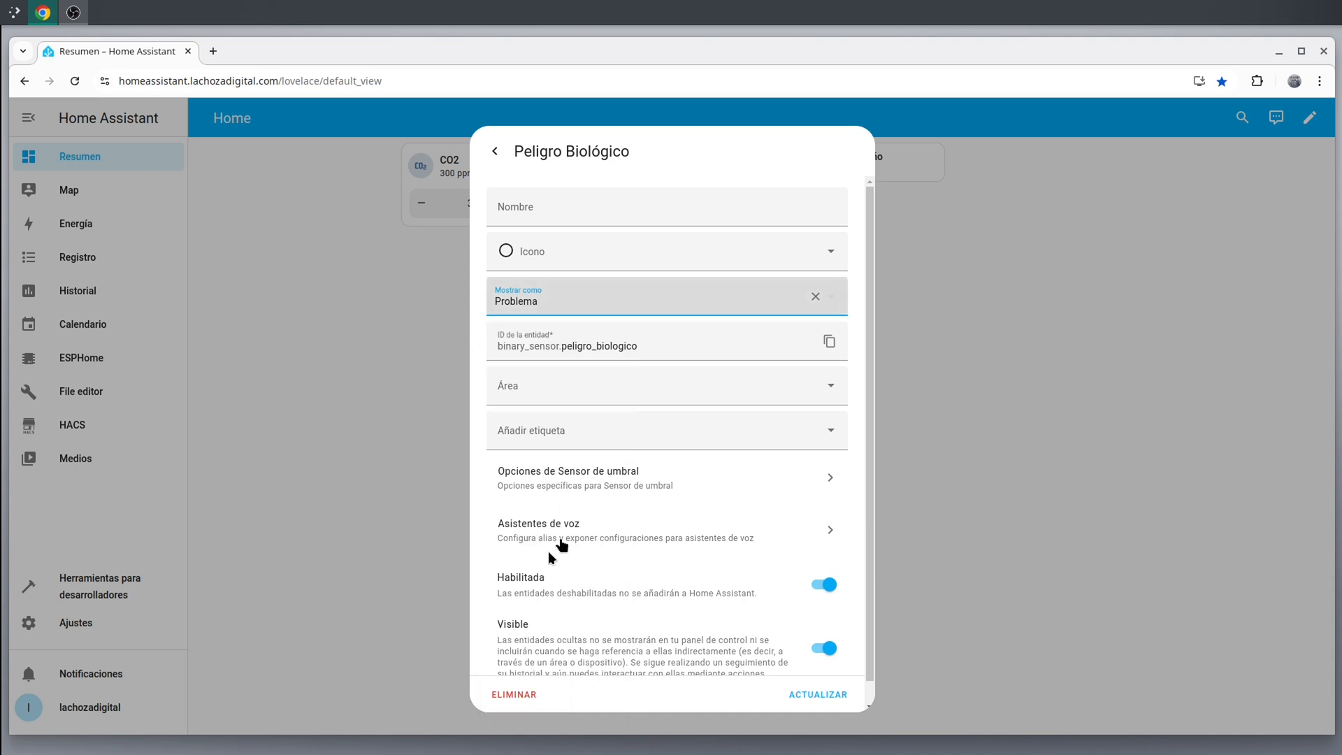
pyautogui.click(827, 694)
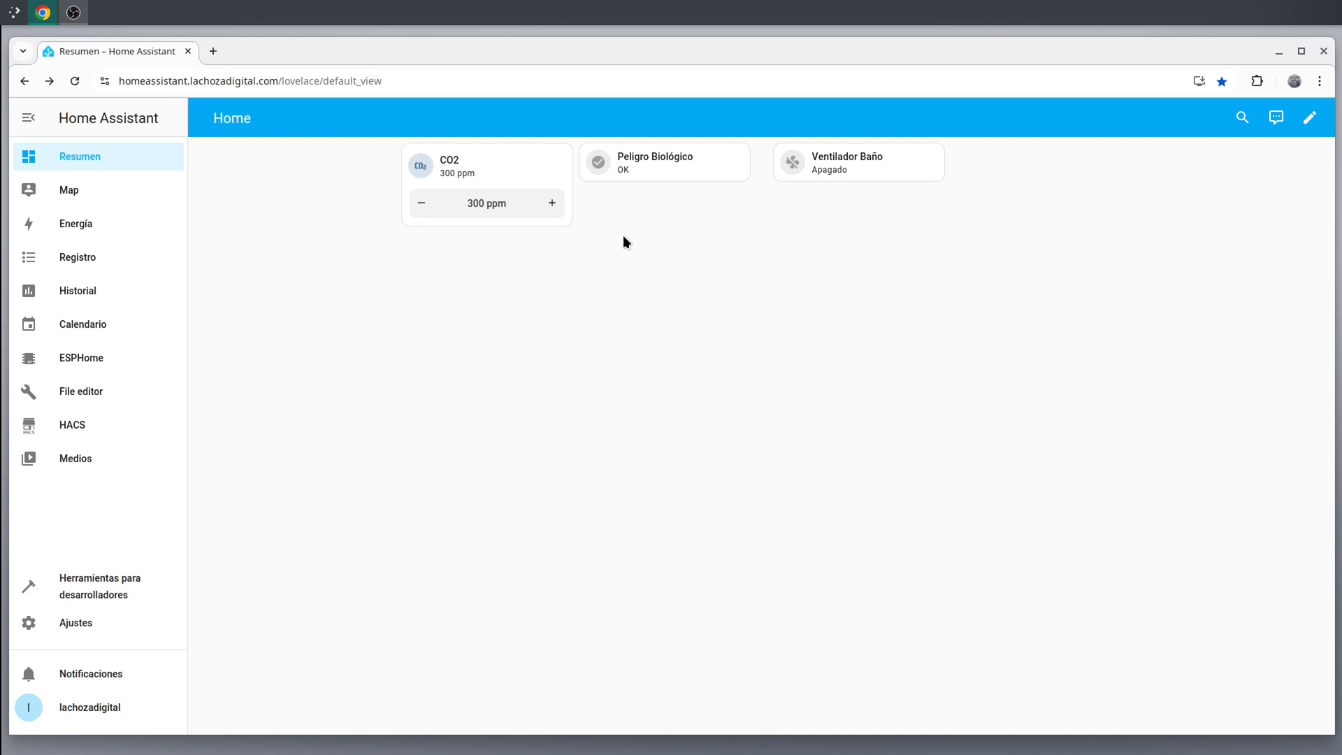
# - Test the Peligro Biológico sensor by raising the CO2 value and lowering it again on the dashboard
pyautogui.click(552, 203)
pyautogui.click(552, 203)
pyautogui.click(419, 204)
pyautogui.click(419, 203)
# - Create a new empty automation from the automations settings
pyautogui.click(90, 628)
pyautogui.click(683, 283)
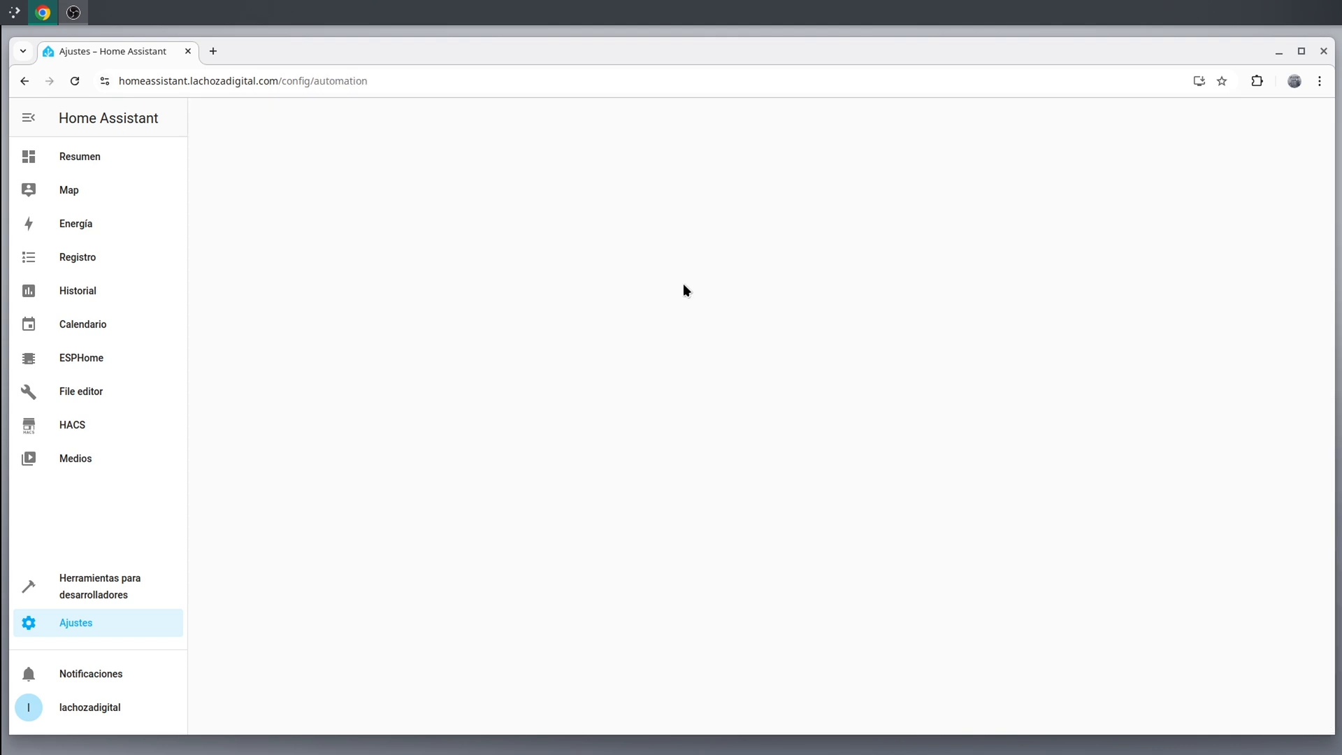
pyautogui.click(1265, 708)
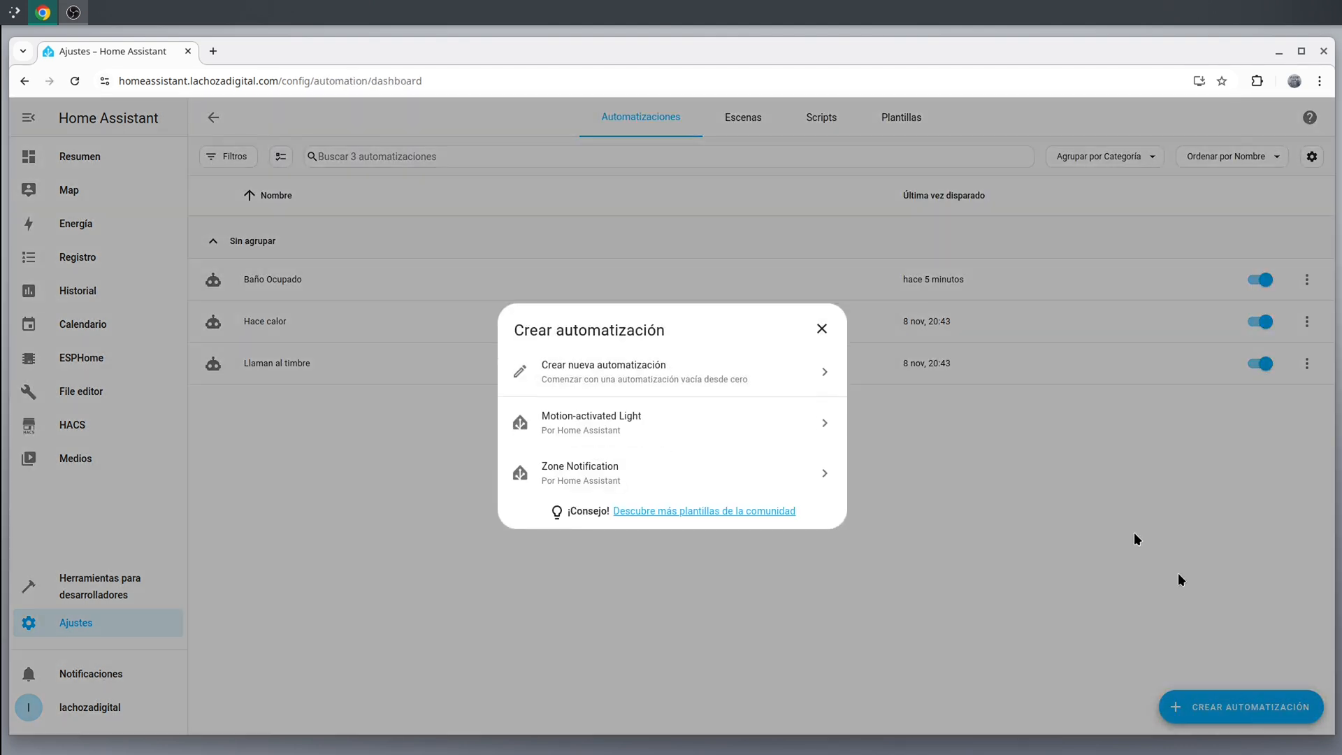
pyautogui.click(542, 376)
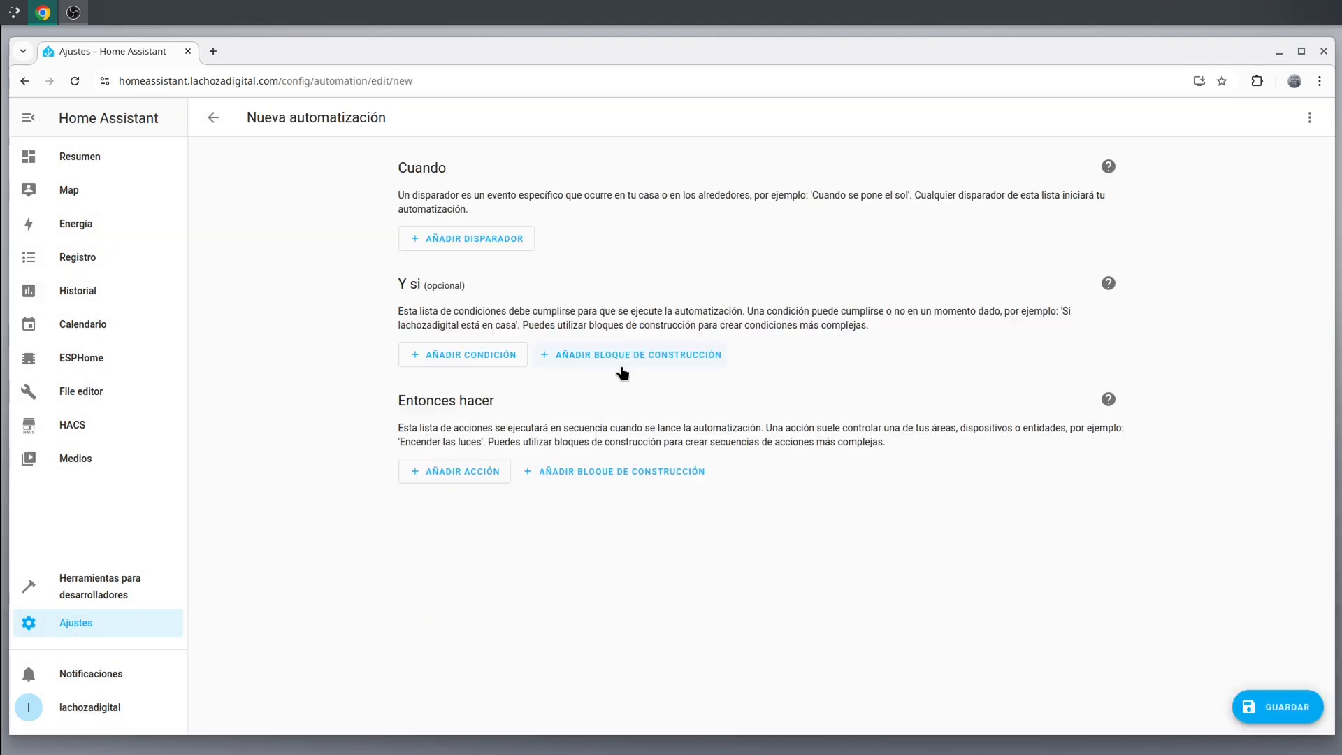
# - Add a state (Estado) trigger to the automation for the Peligro Biológico entity
pyautogui.click(466, 239)
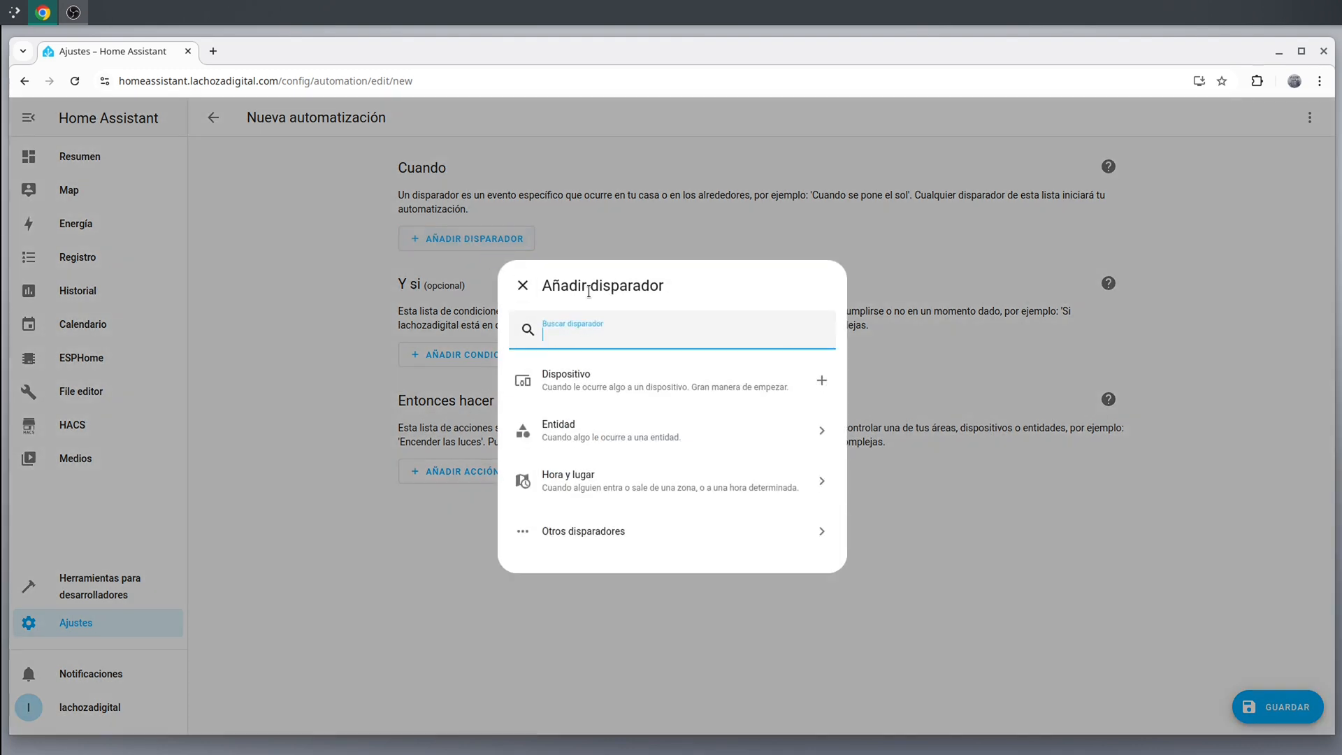
pyautogui.write('estado')
pyautogui.click(649, 370)
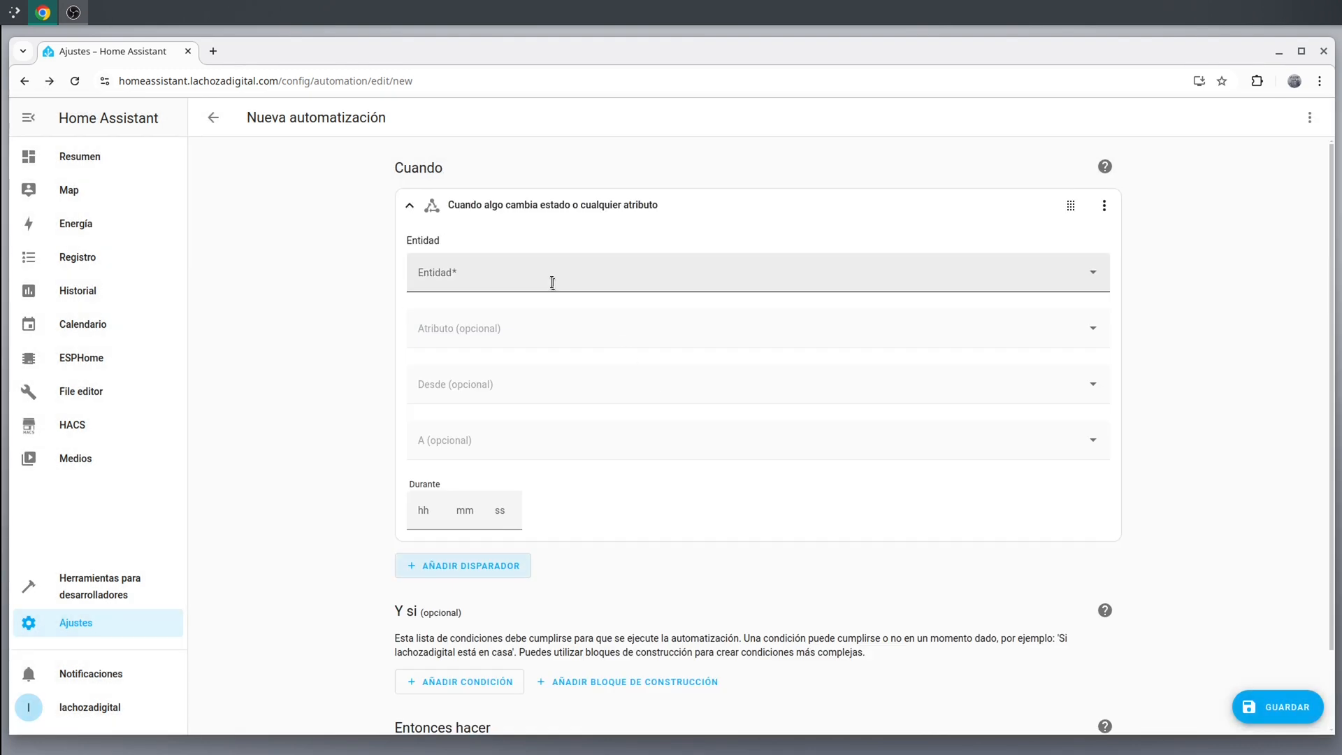
pyautogui.click(550, 281)
pyautogui.write('peligro')
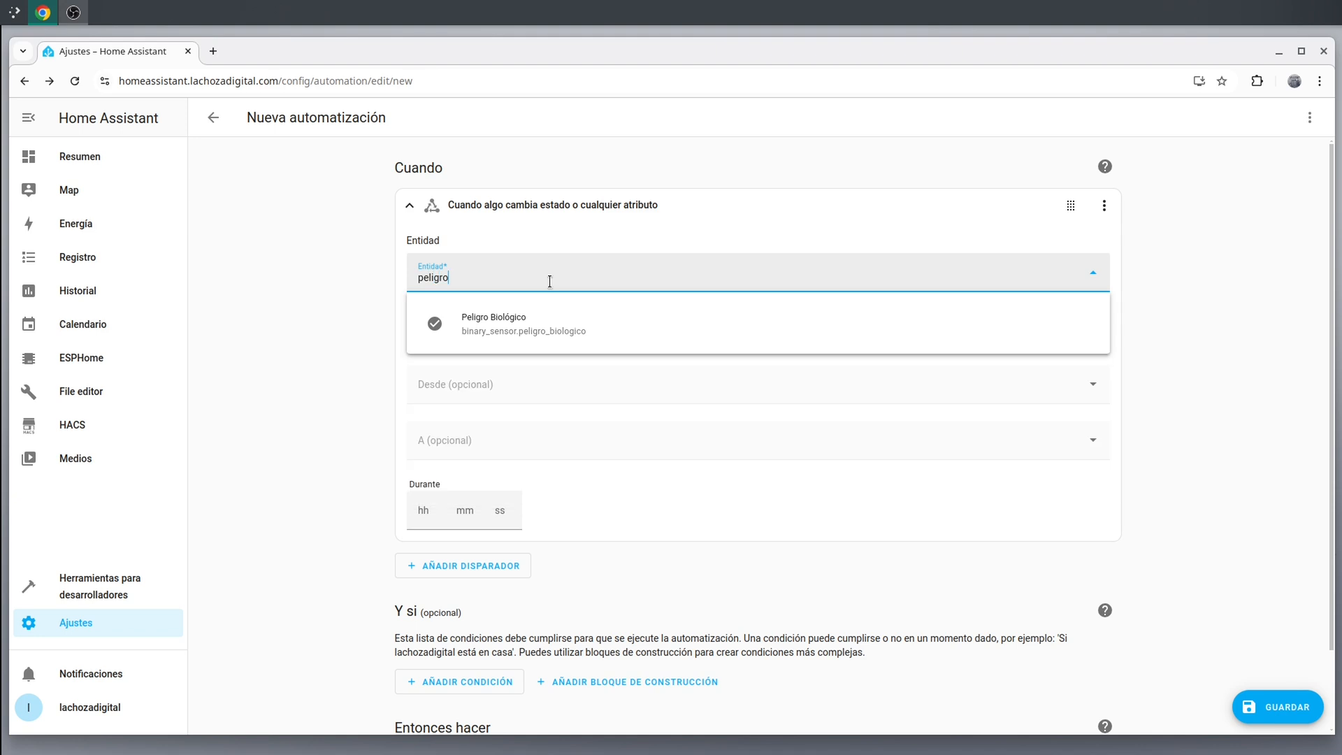
pyautogui.click(539, 326)
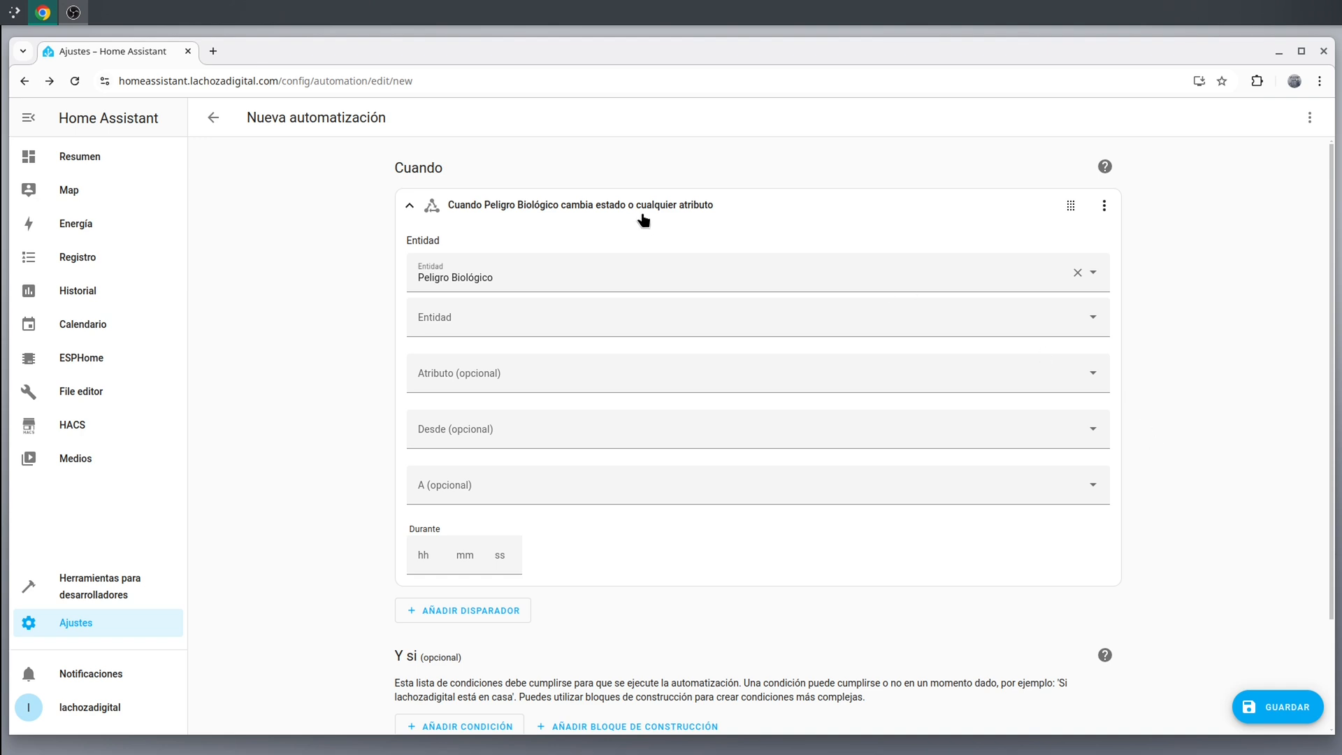
# - Add a "Ventilador: Encender" action to the automation with the Ventilador Baño entity as its target
pyautogui.scroll(-2, 464, 623)
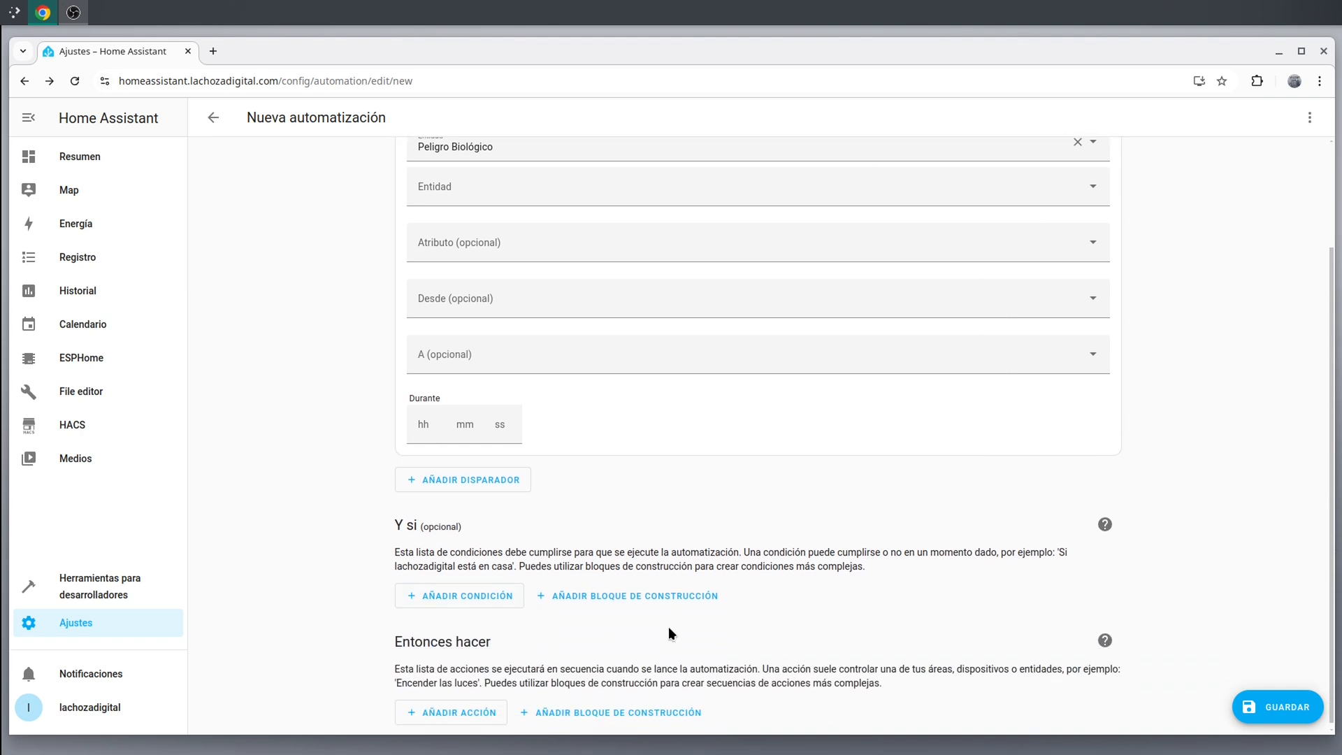
pyautogui.click(437, 709)
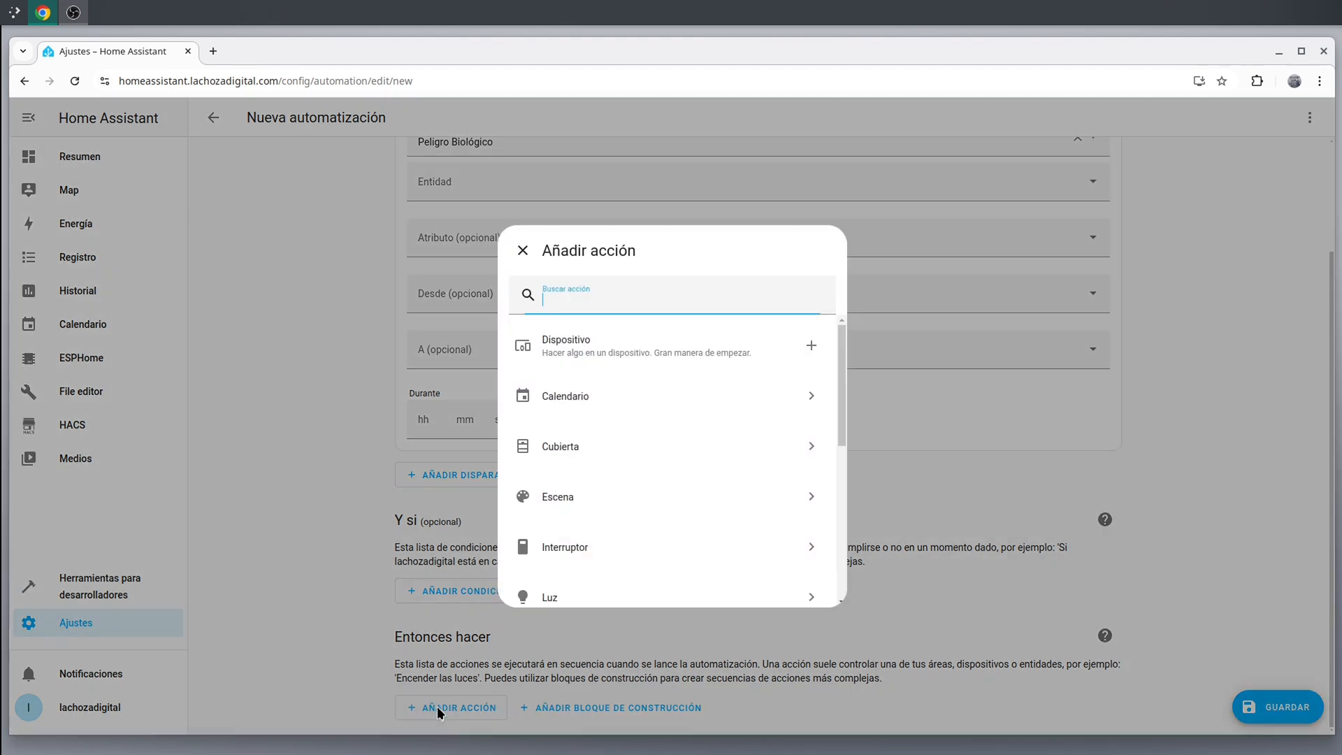
pyautogui.write('ventilad')
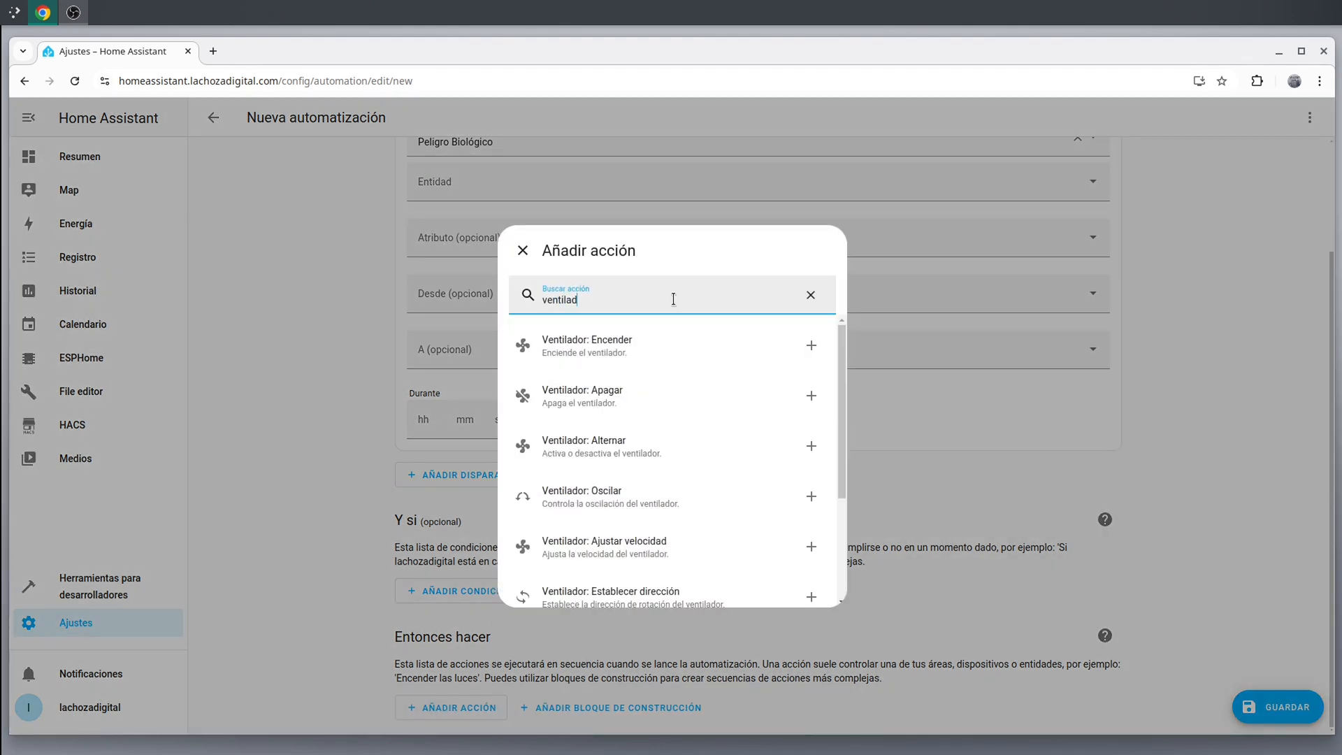
pyautogui.click(627, 346)
pyautogui.scroll(-1, 1088, 542)
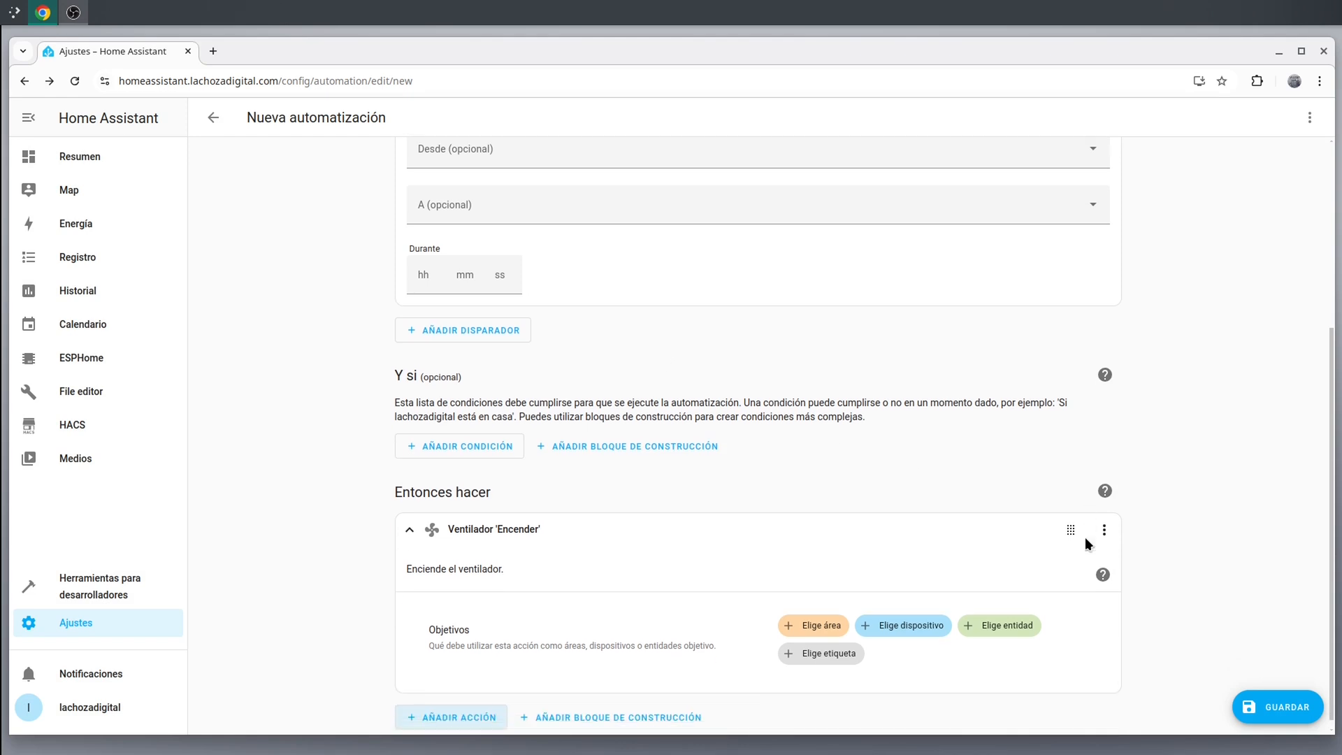
pyautogui.click(993, 615)
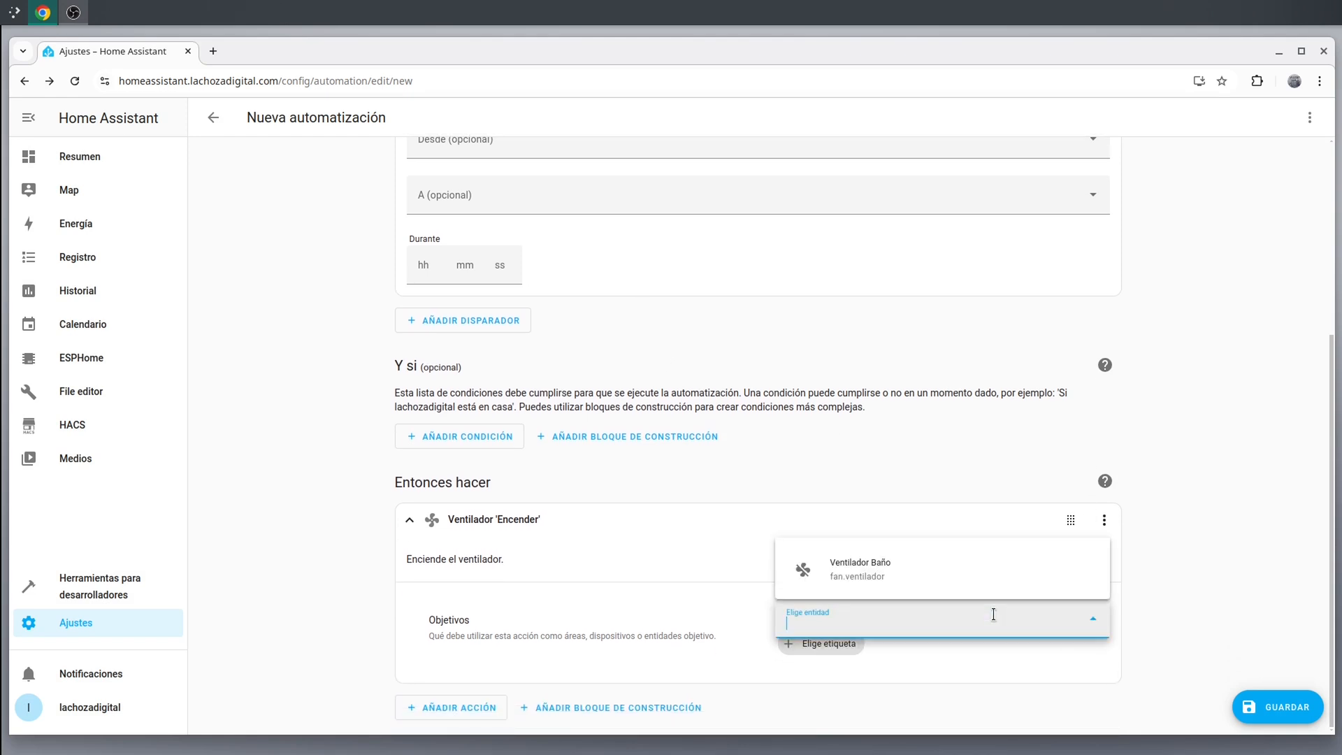
pyautogui.click(896, 571)
pyautogui.scroll(-1, 1113, 543)
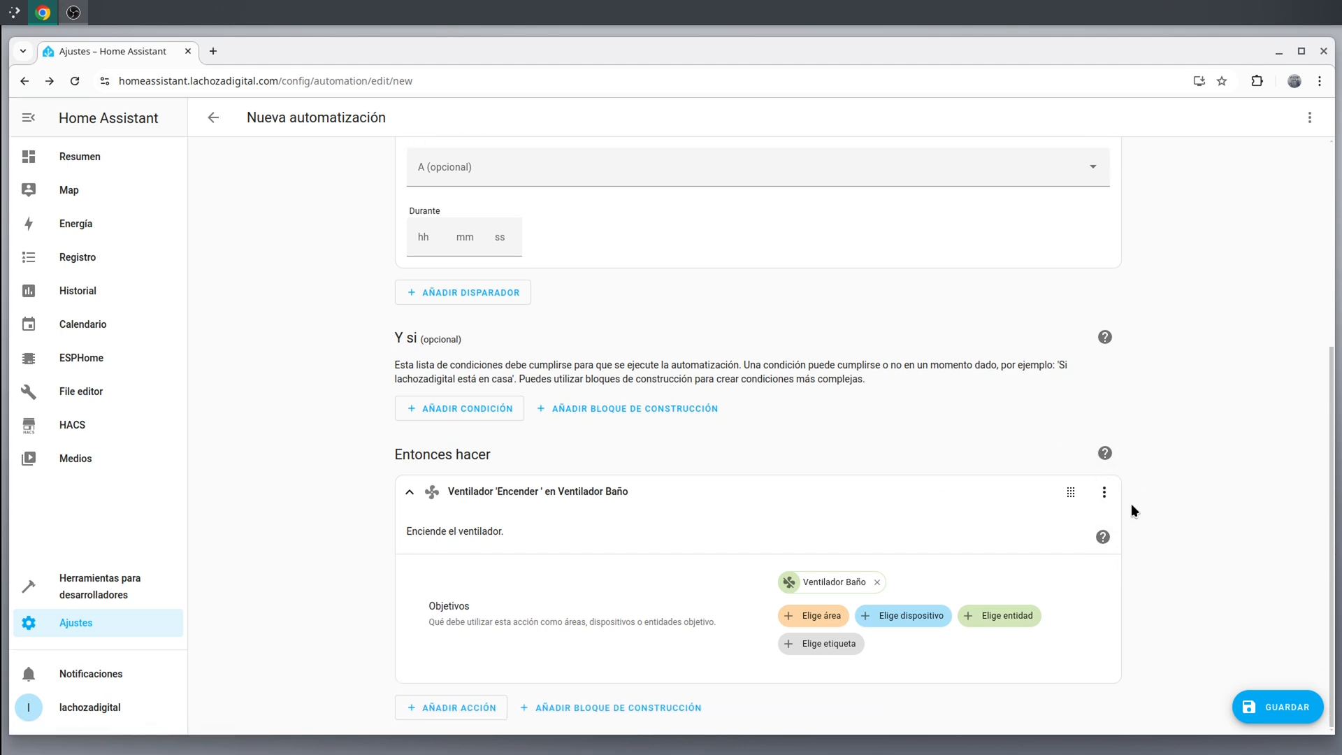
# - Edit the fan action in YAML, setting its action to "fan.turn_{{ states('binary_sensor.peligro_biologico') }}"
pyautogui.click(1105, 493)
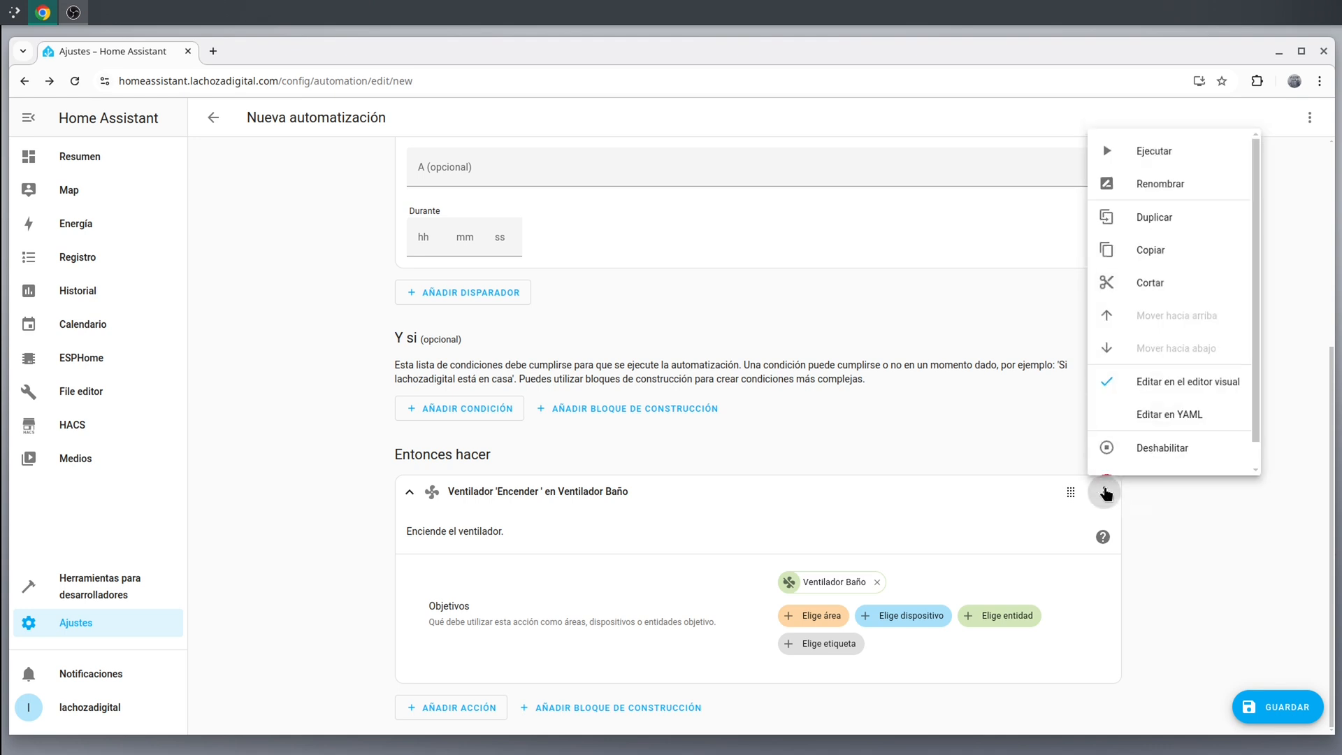
pyautogui.click(1188, 410)
pyautogui.scroll(-2, 809, 539)
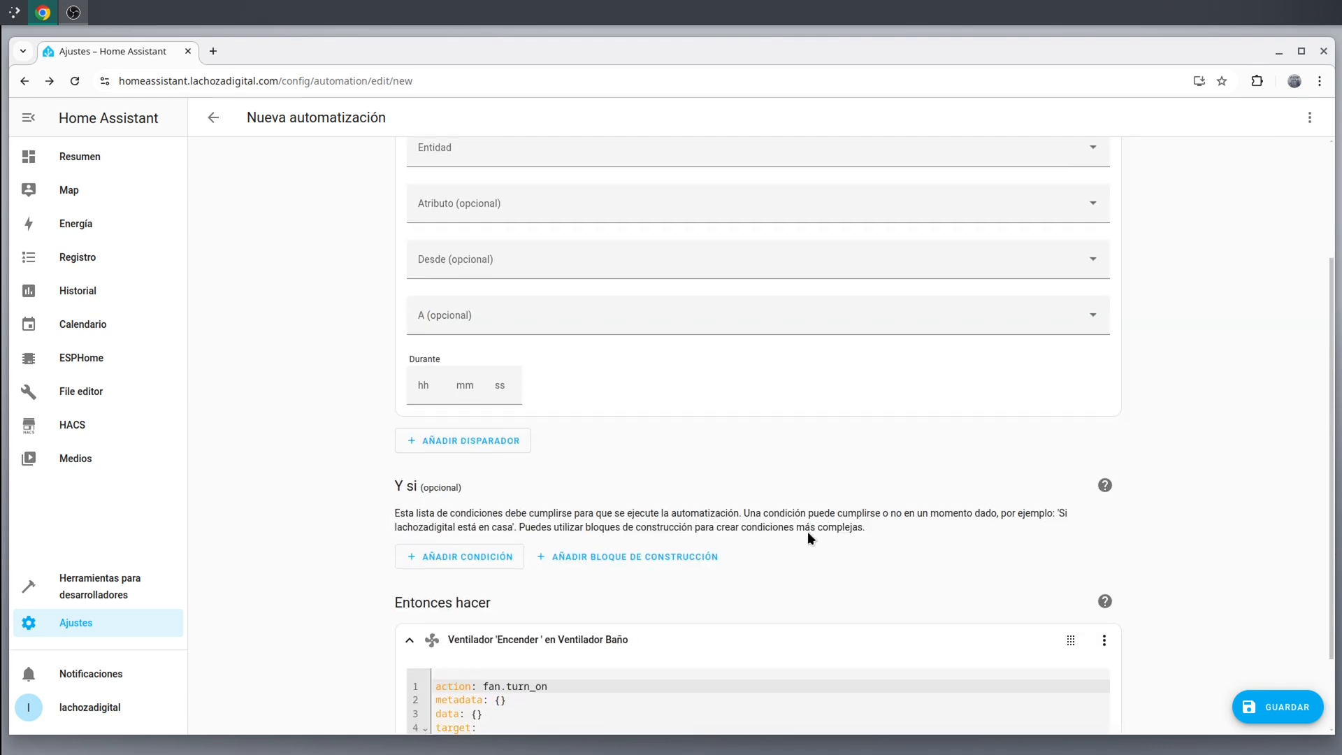
pyautogui.write('"')
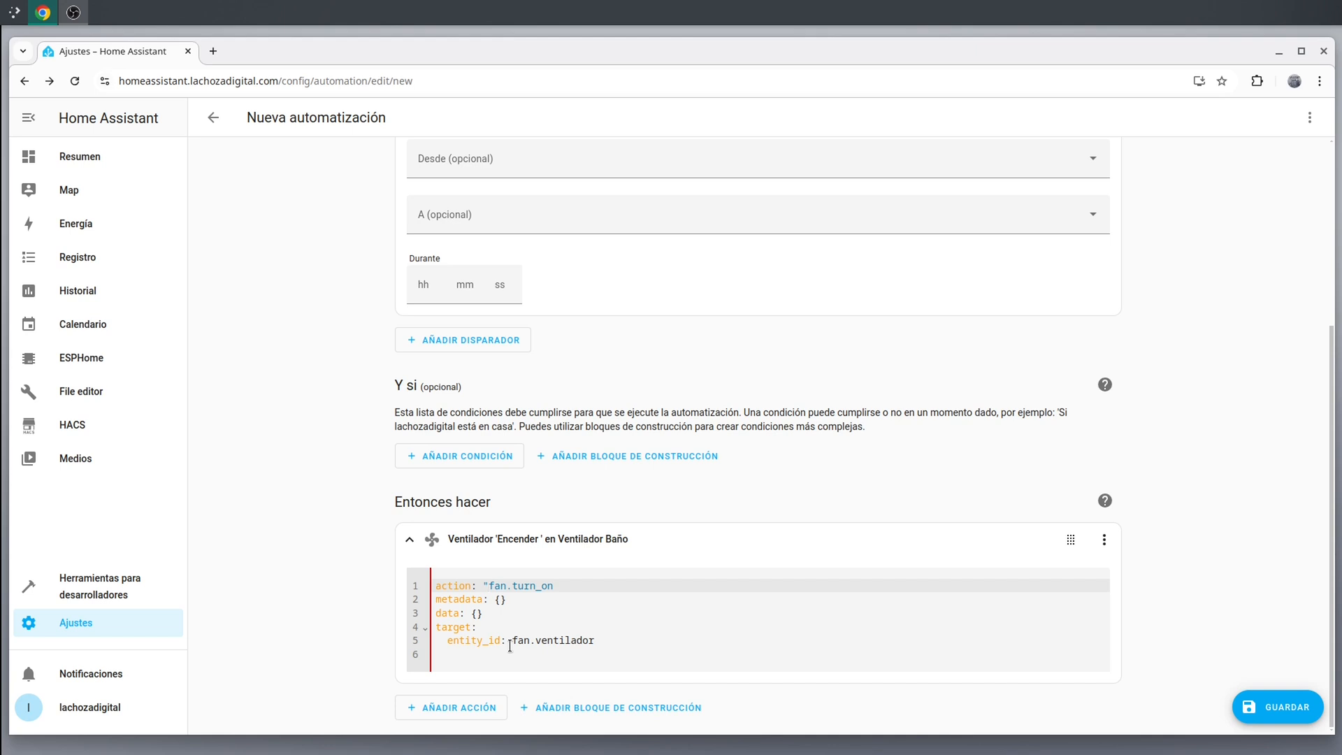
pyautogui.press('BackSpace')
pyautogui.press('BackSpace')
pyautogui.write("{{ states('binary_sensor.")
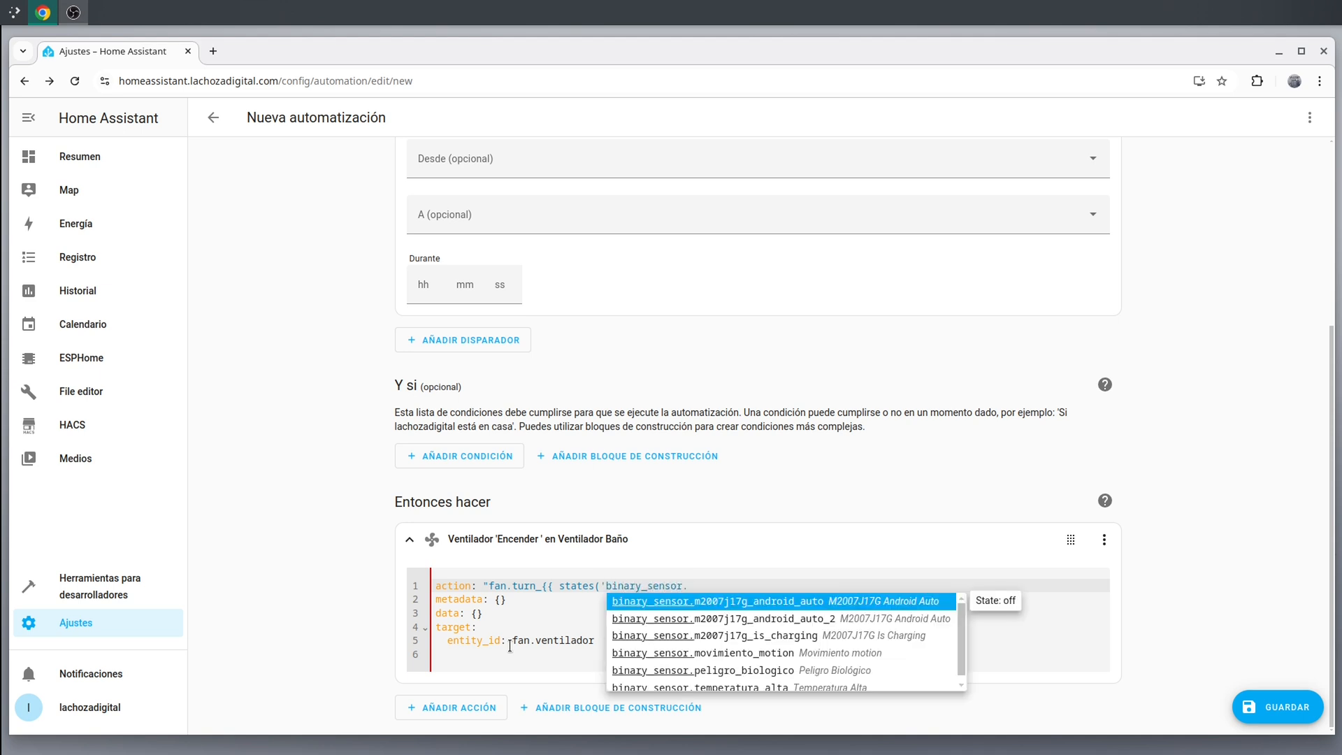
pyautogui.write('peligro_biologico')
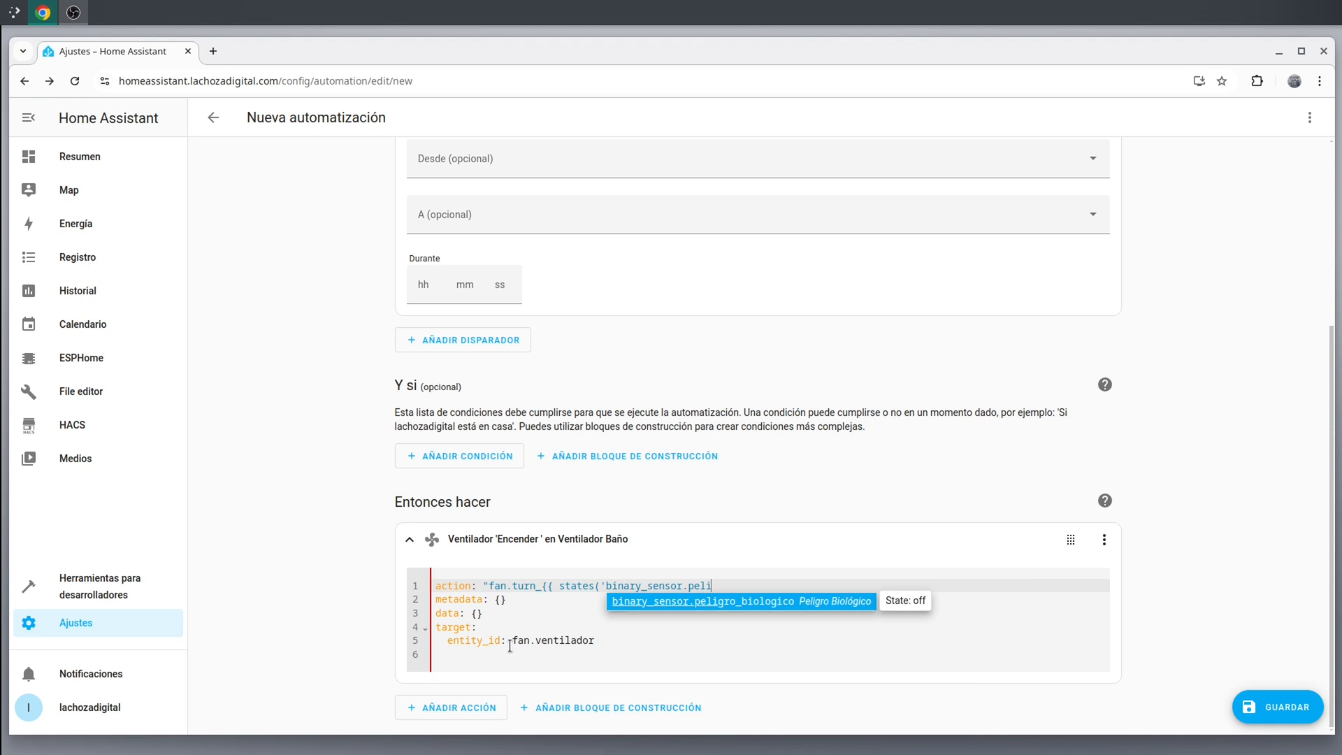
pyautogui.press('Return')
pyautogui.write("')")
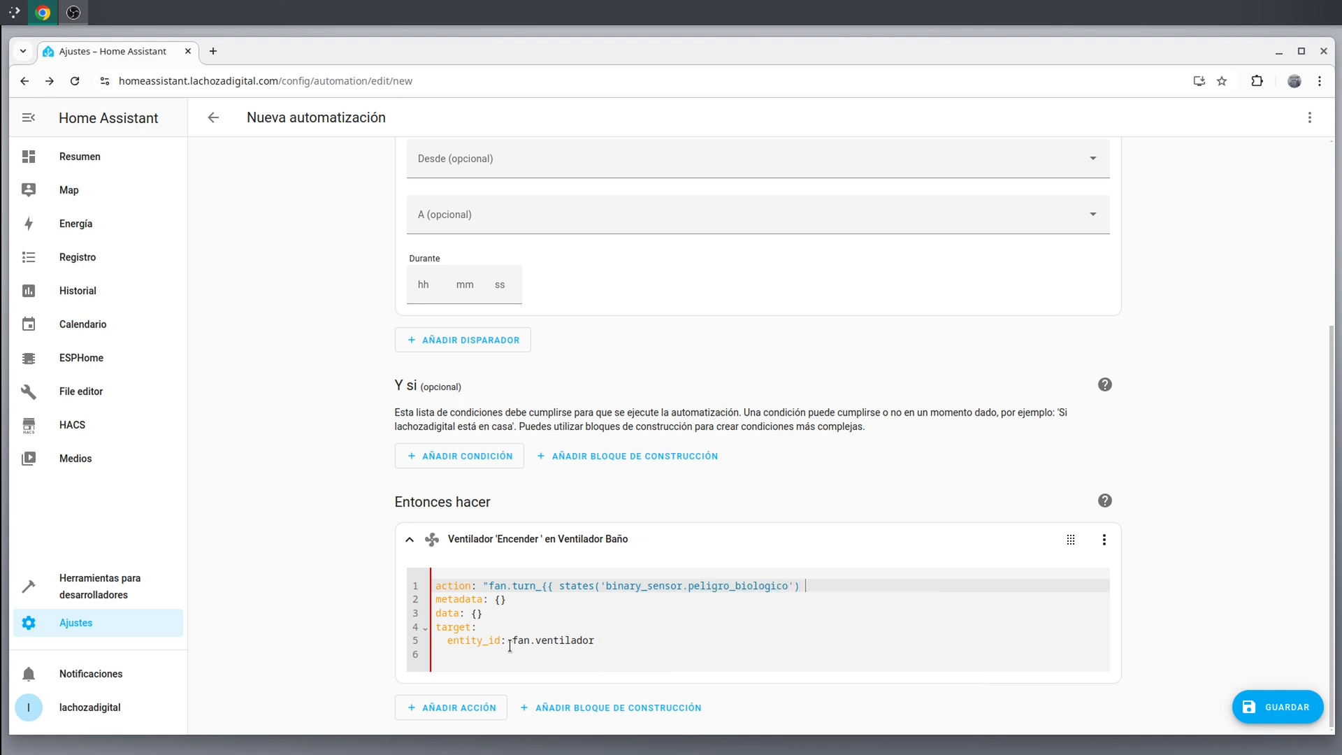
pyautogui.write(' }}"')
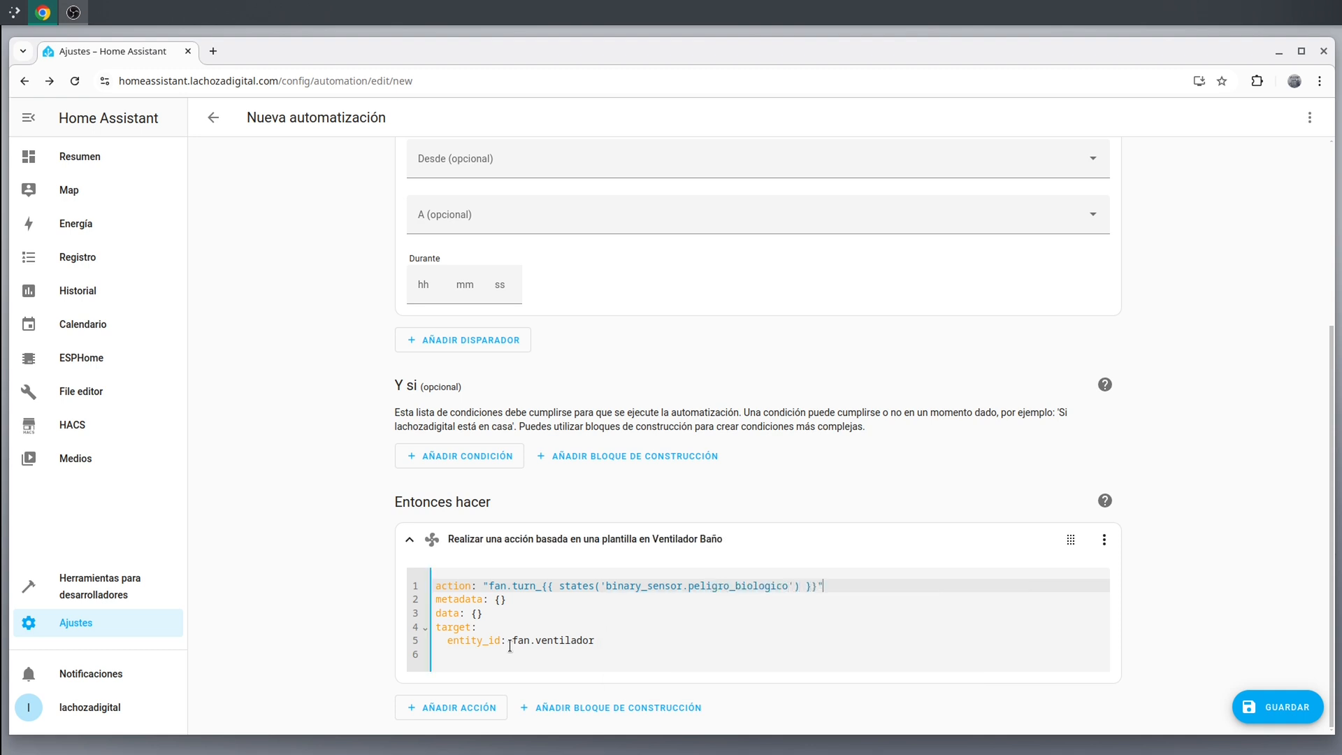
# - Save the automation under the name "Ventilación Baño"
pyautogui.click(1265, 708)
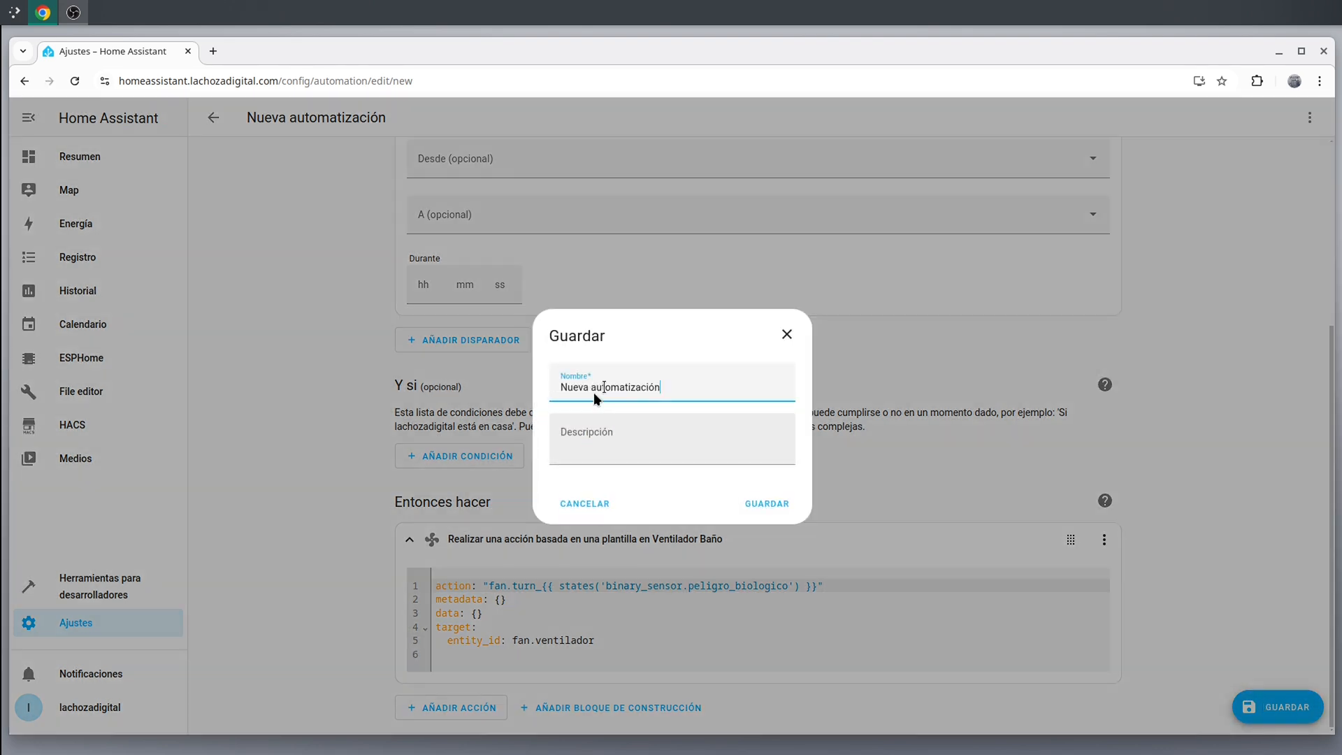
pyautogui.moveTo(700, 389); pyautogui.dragTo(530, 385)
pyautogui.write('Ventilación Baño')
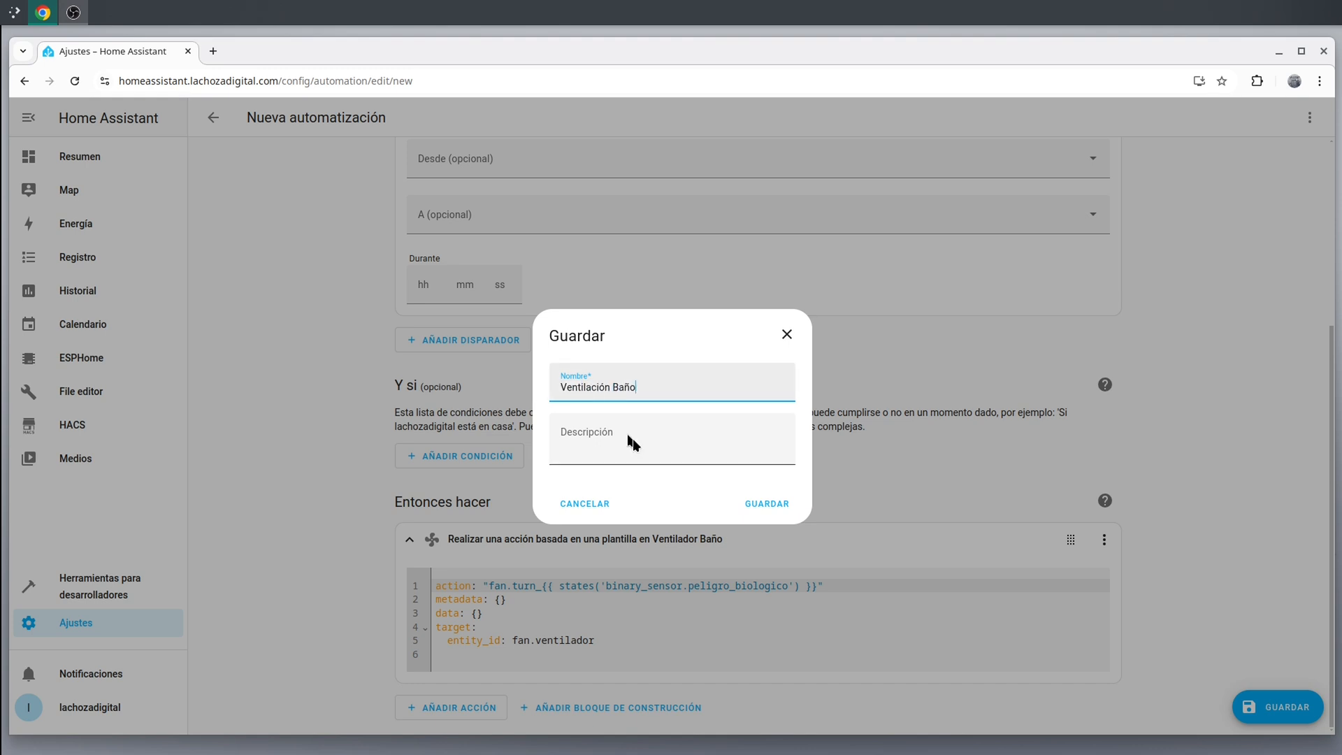
pyautogui.click(751, 502)
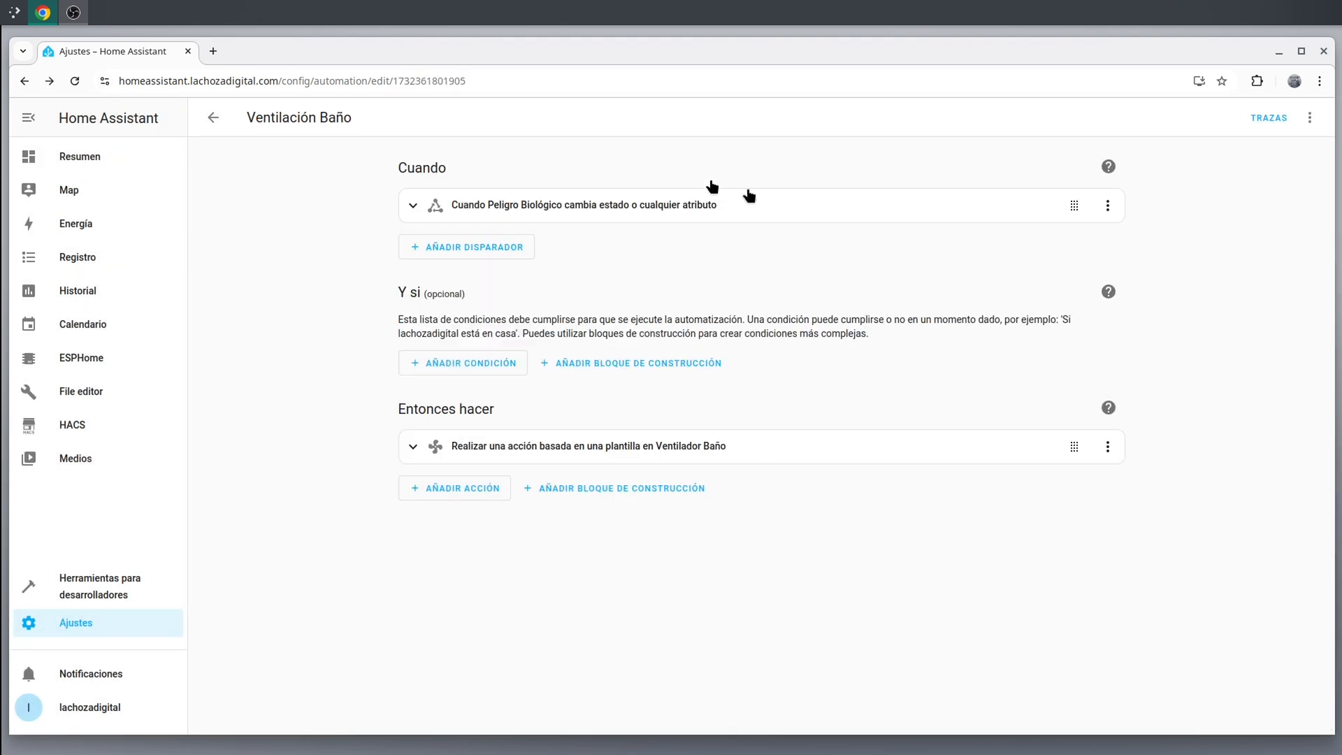
# - Test the fan automation on the Resumen dashboard by raising CO2 to 900 ppm and lowering it again
pyautogui.click(97, 155)
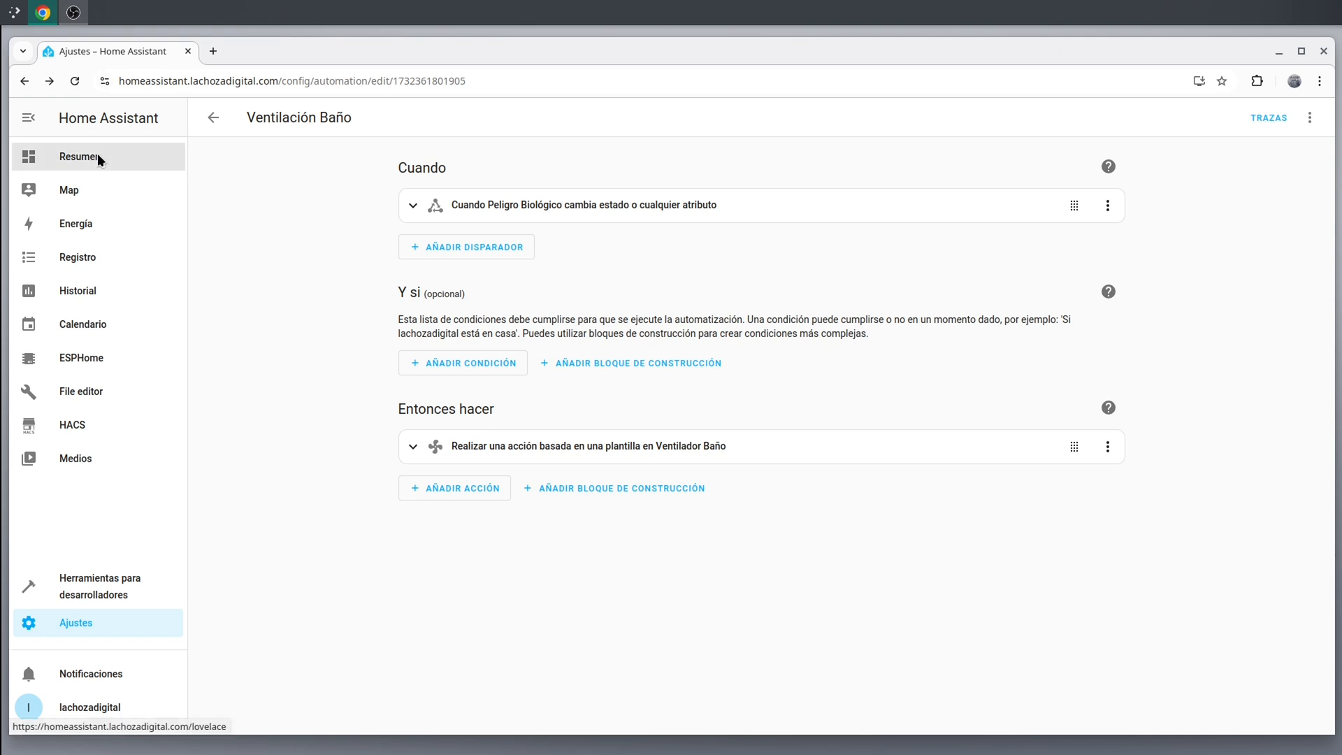
pyautogui.click(551, 206)
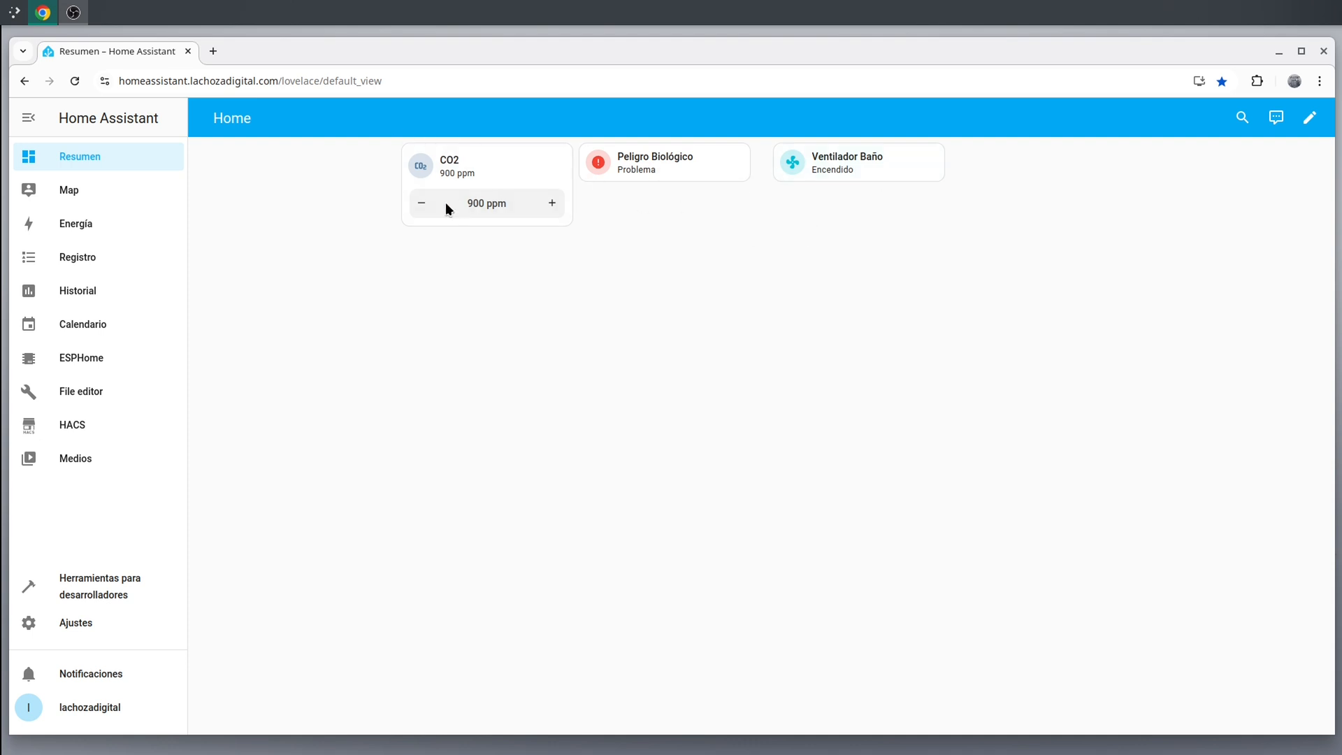
pyautogui.click(421, 203)
pyautogui.click(421, 203)
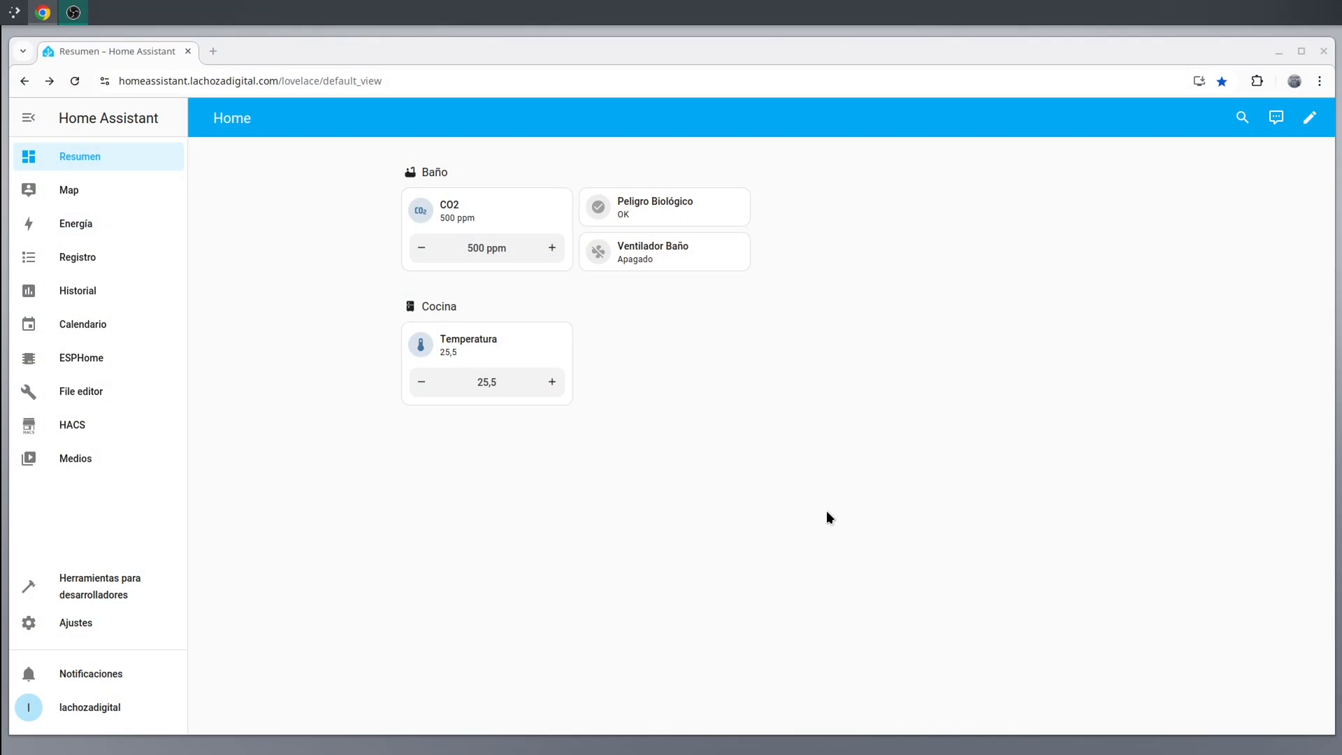
# - Start a new helper of type Tendencia from the Ayudantes settings
pyautogui.click(78, 624)
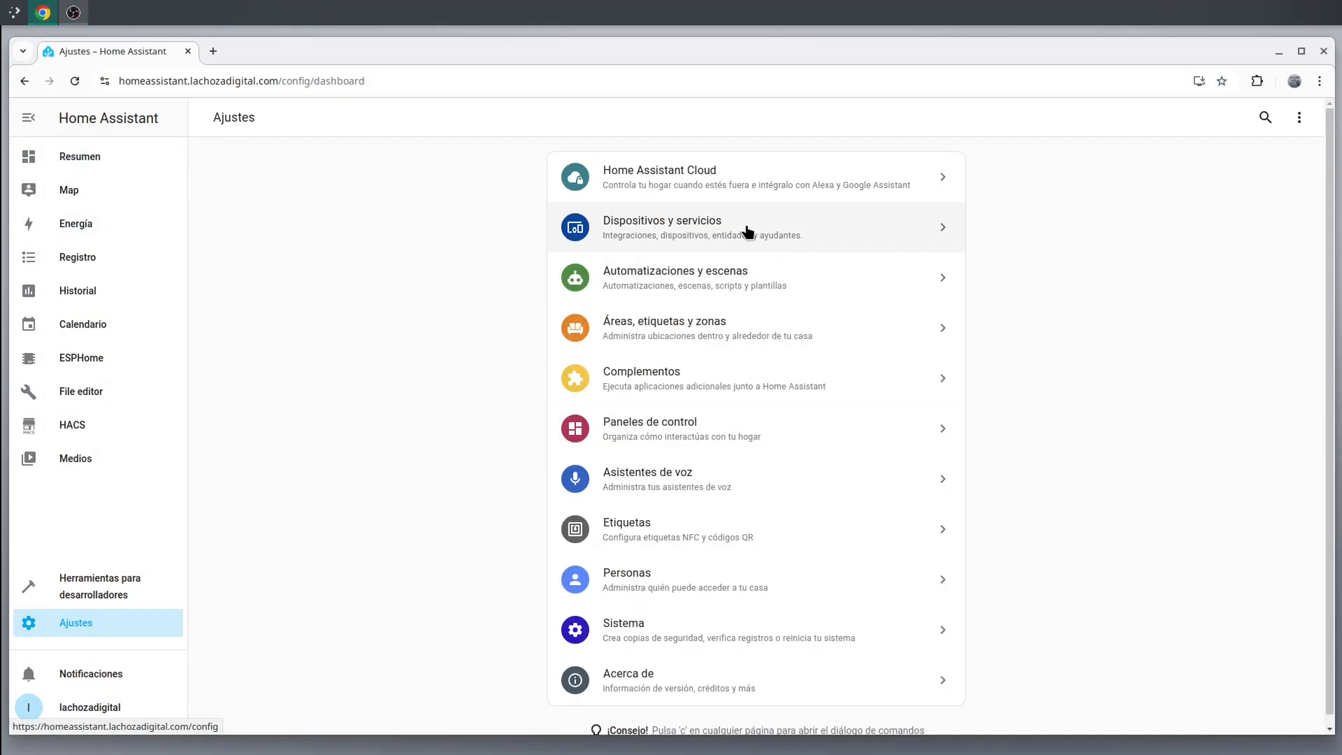
pyautogui.click(746, 231)
pyautogui.click(914, 114)
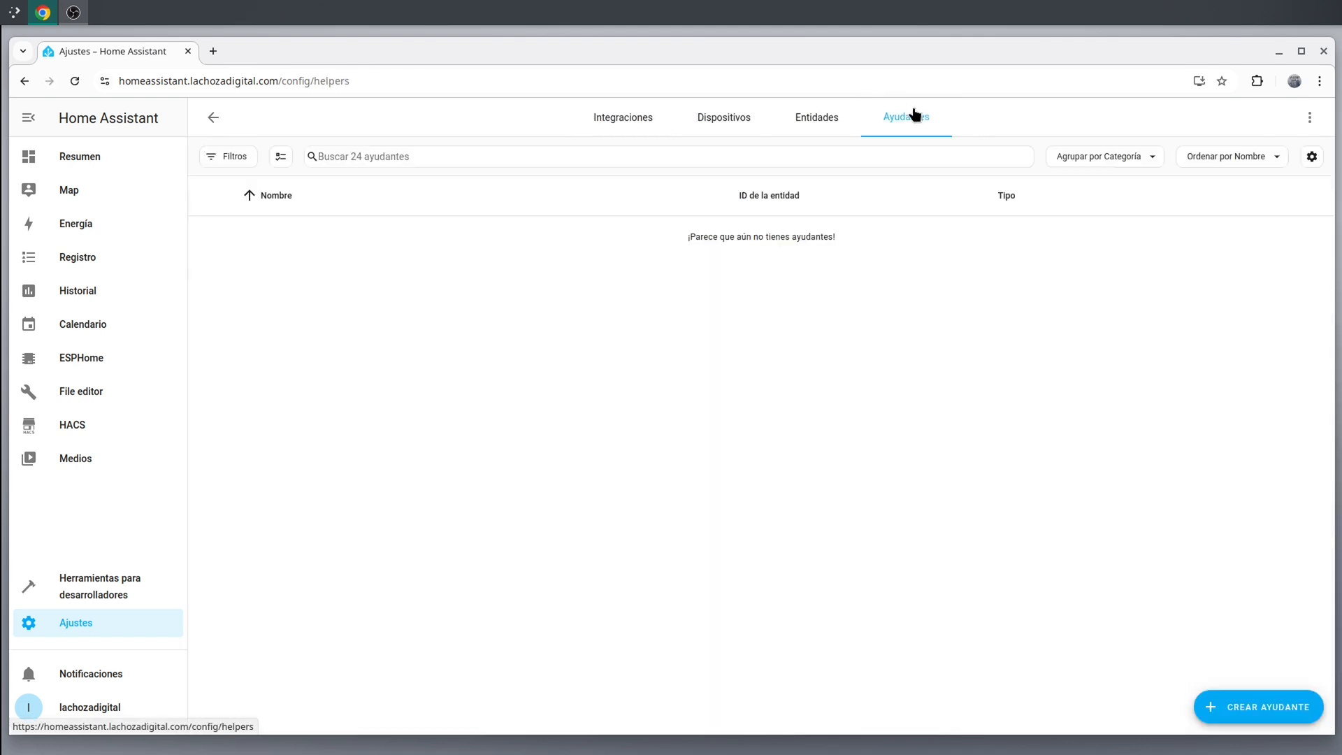
pyautogui.click(1225, 707)
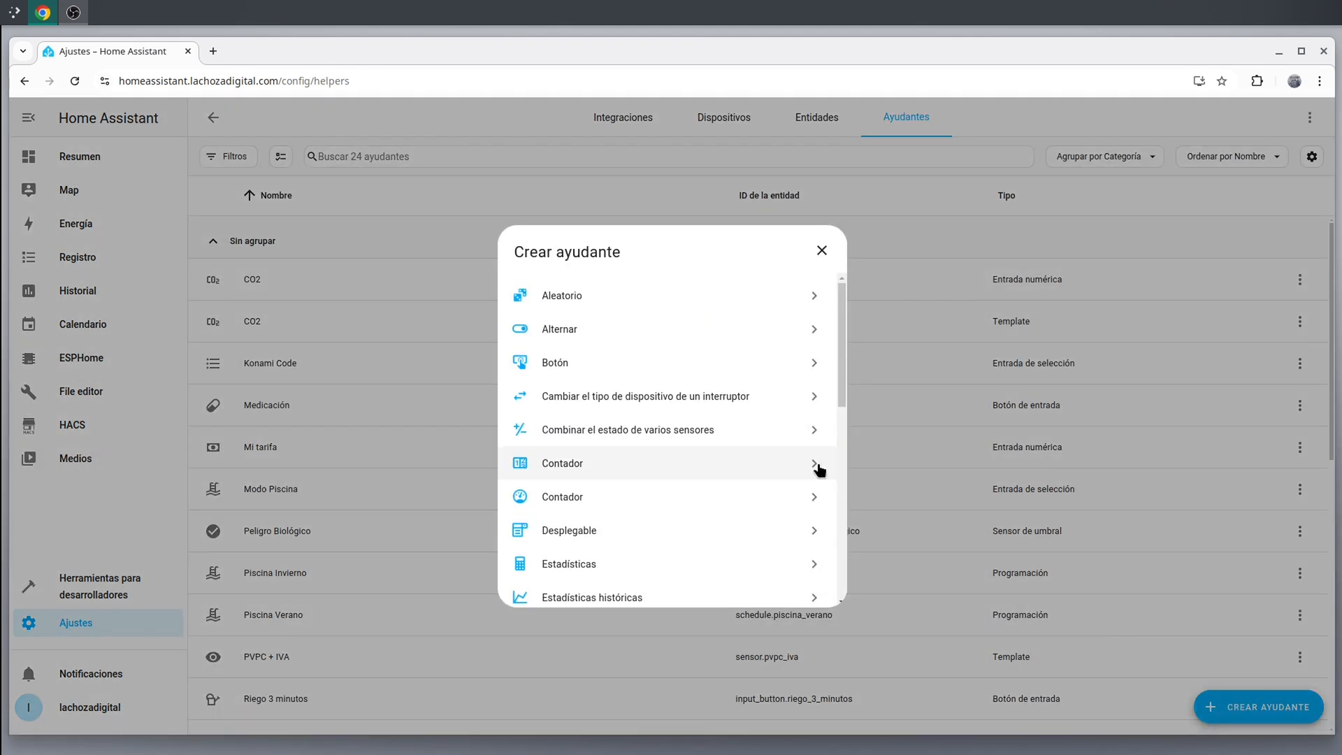
pyautogui.moveTo(843, 366); pyautogui.dragTo(838, 551)
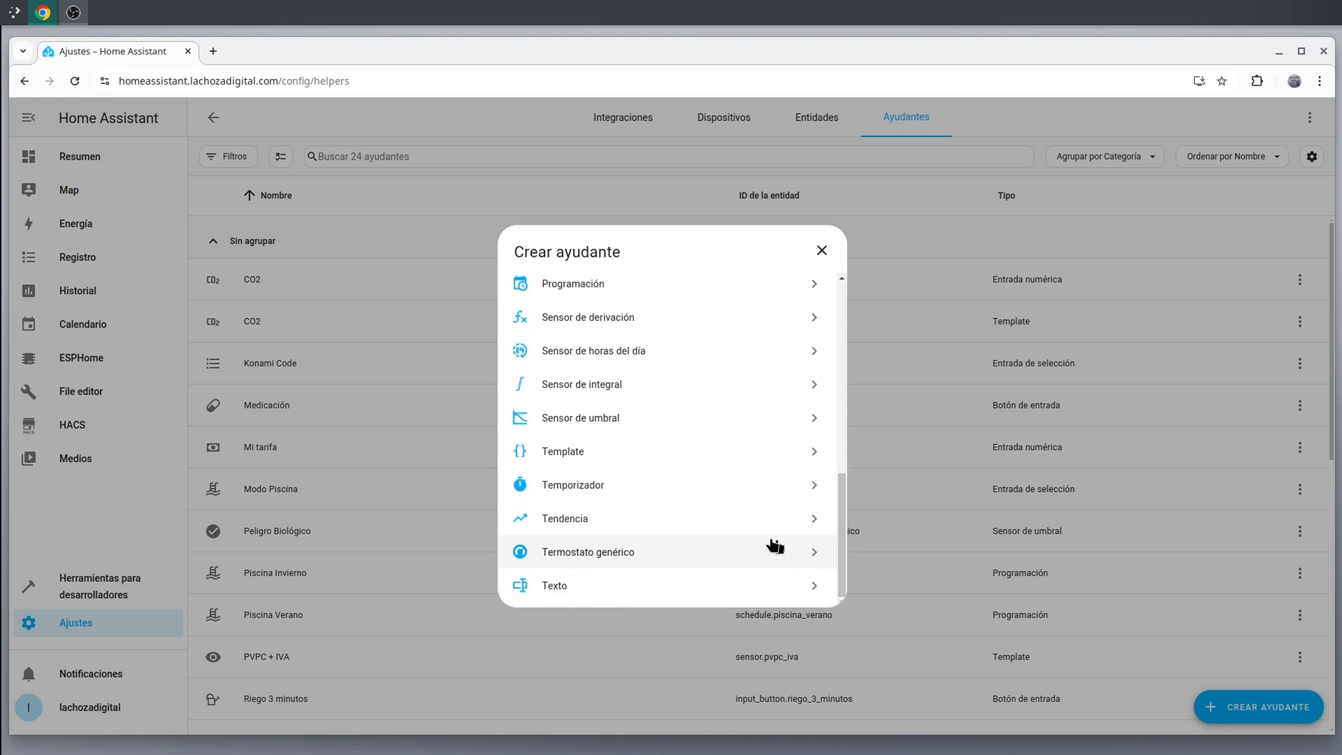
pyautogui.click(643, 518)
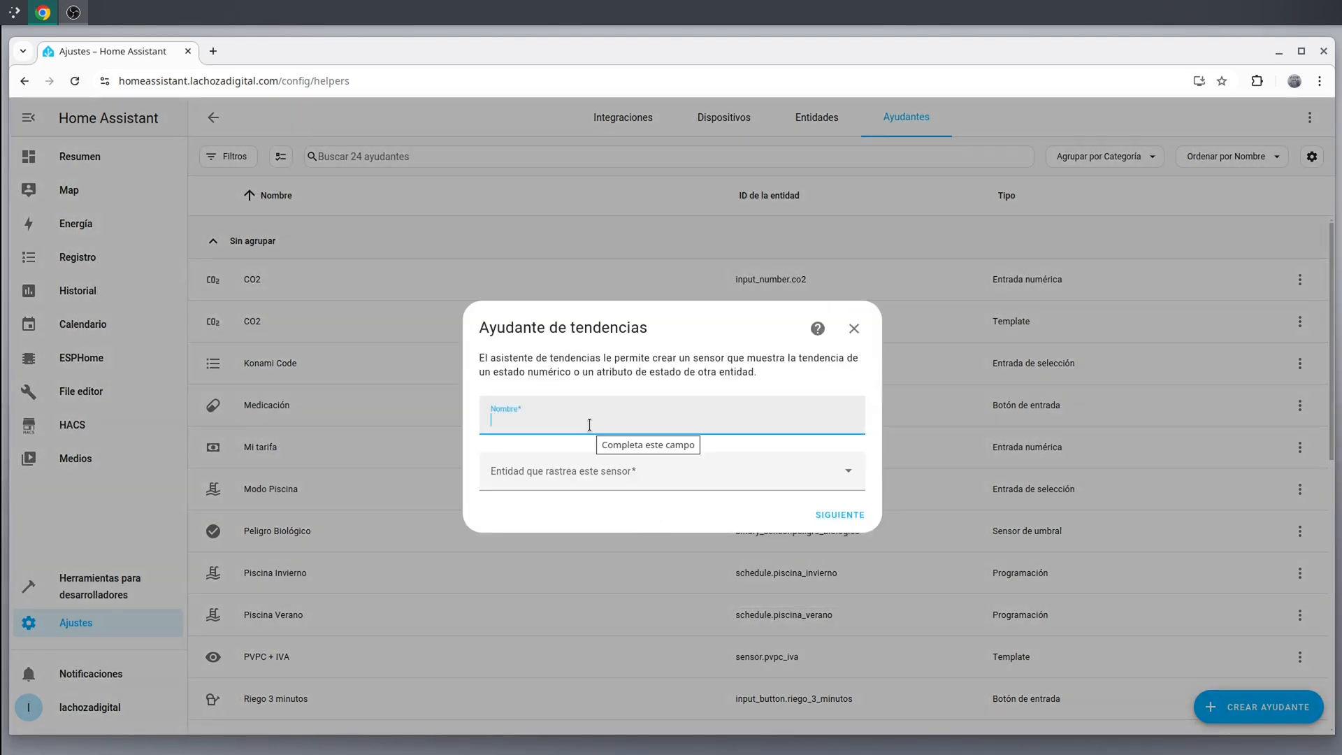
# - Name the trend helper "Aumento Temperatura Cocina" and have it track the Temperatura sensor (sensor.temperatura)
pyautogui.write('Aumen')
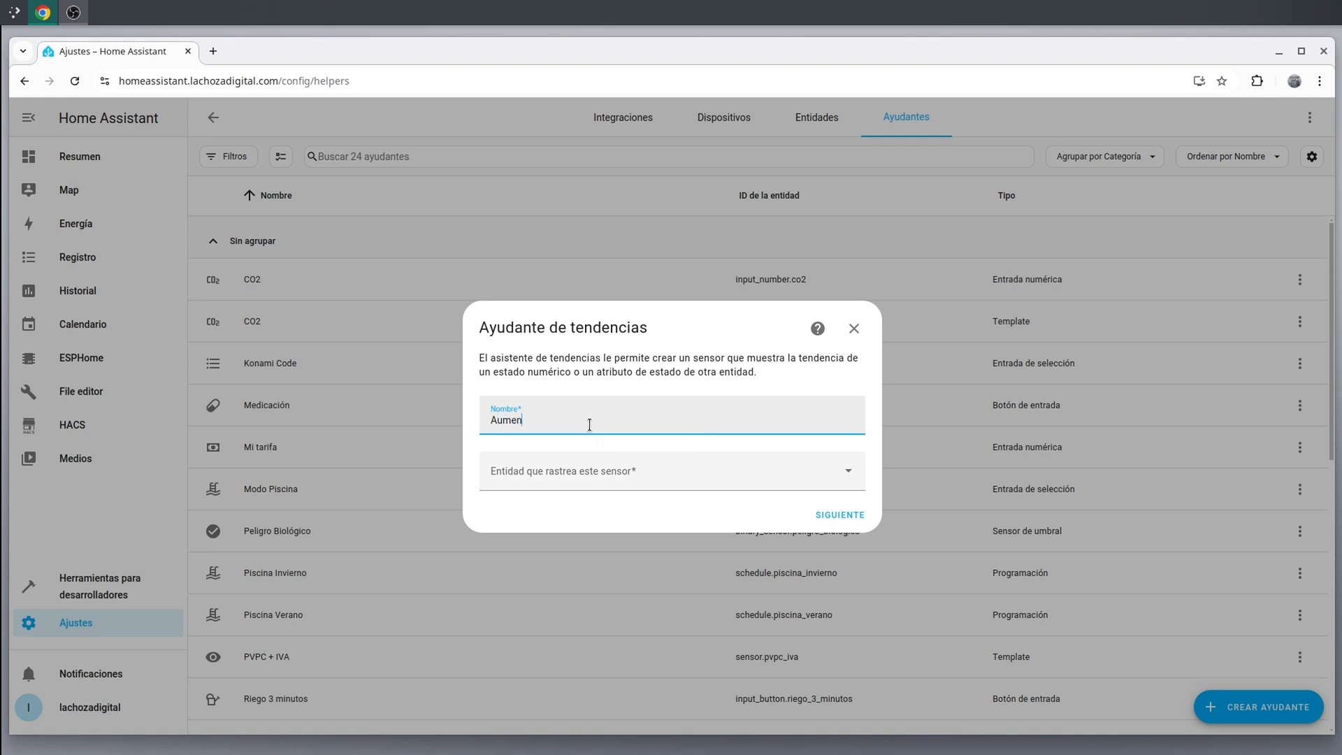
pyautogui.write('to Temperatura Cocina')
pyautogui.click(689, 474)
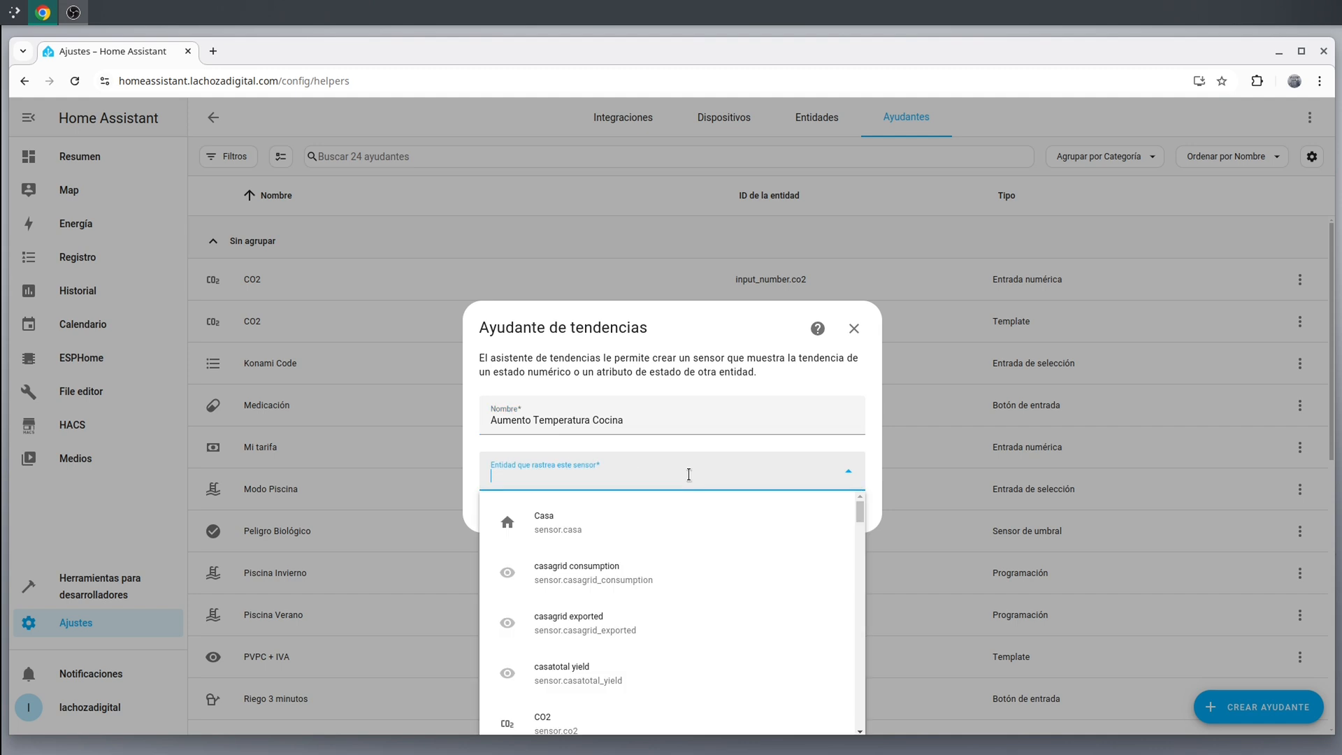
pyautogui.write('temper')
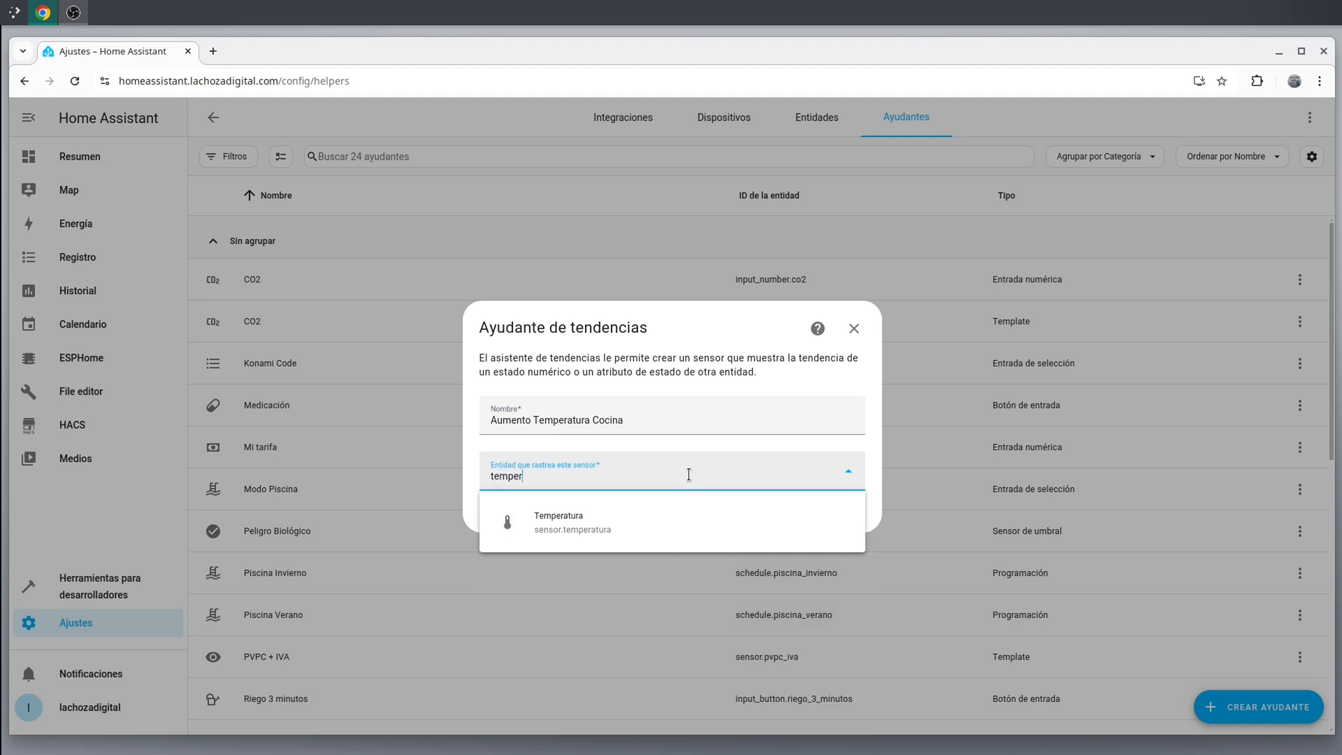
pyautogui.click(642, 526)
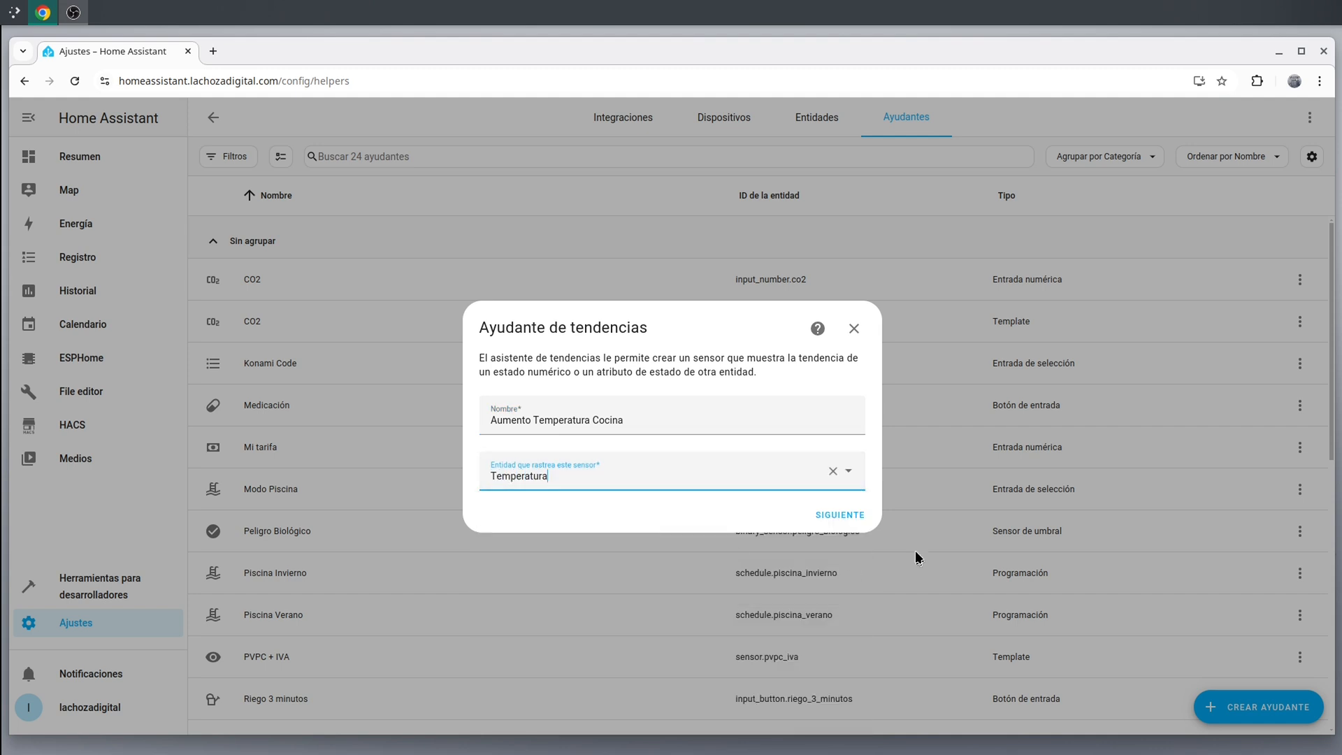
pyautogui.click(860, 515)
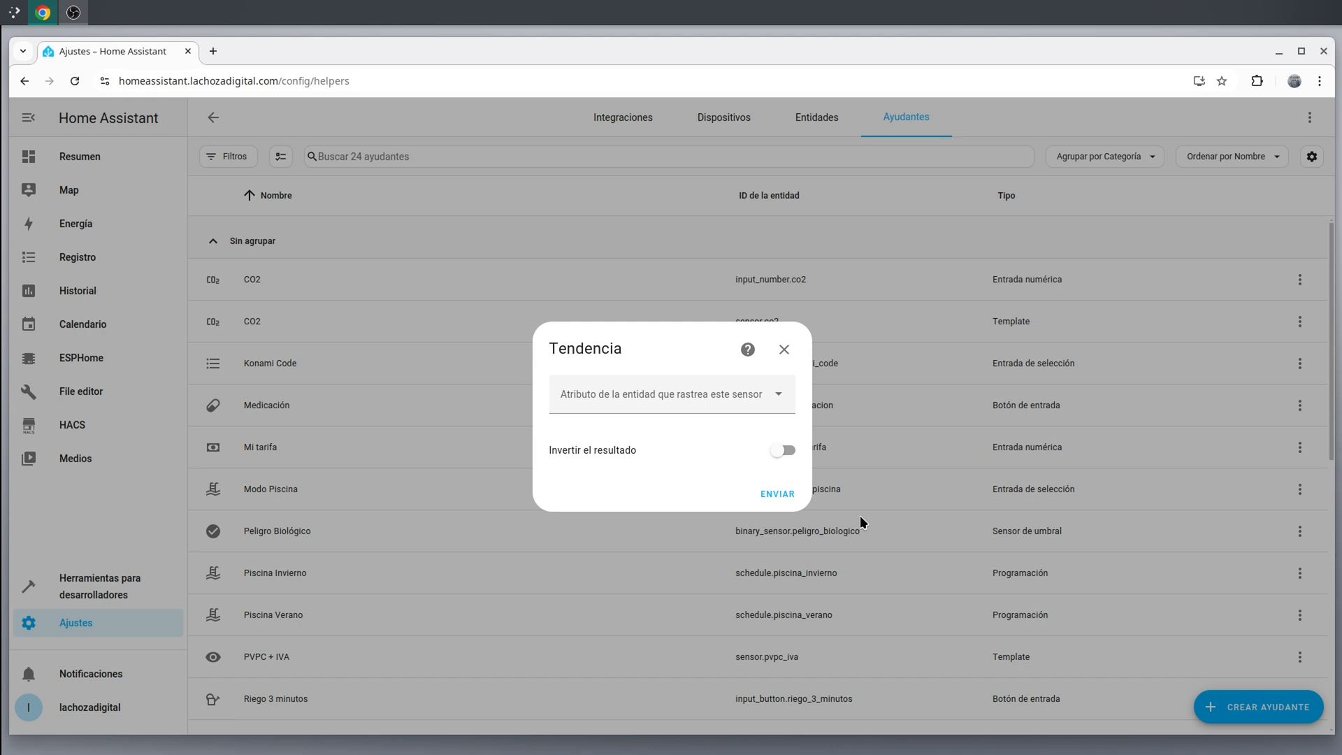
# - Finish creating the trend helper with no tracked attribute and the result not inverted
pyautogui.click(778, 397)
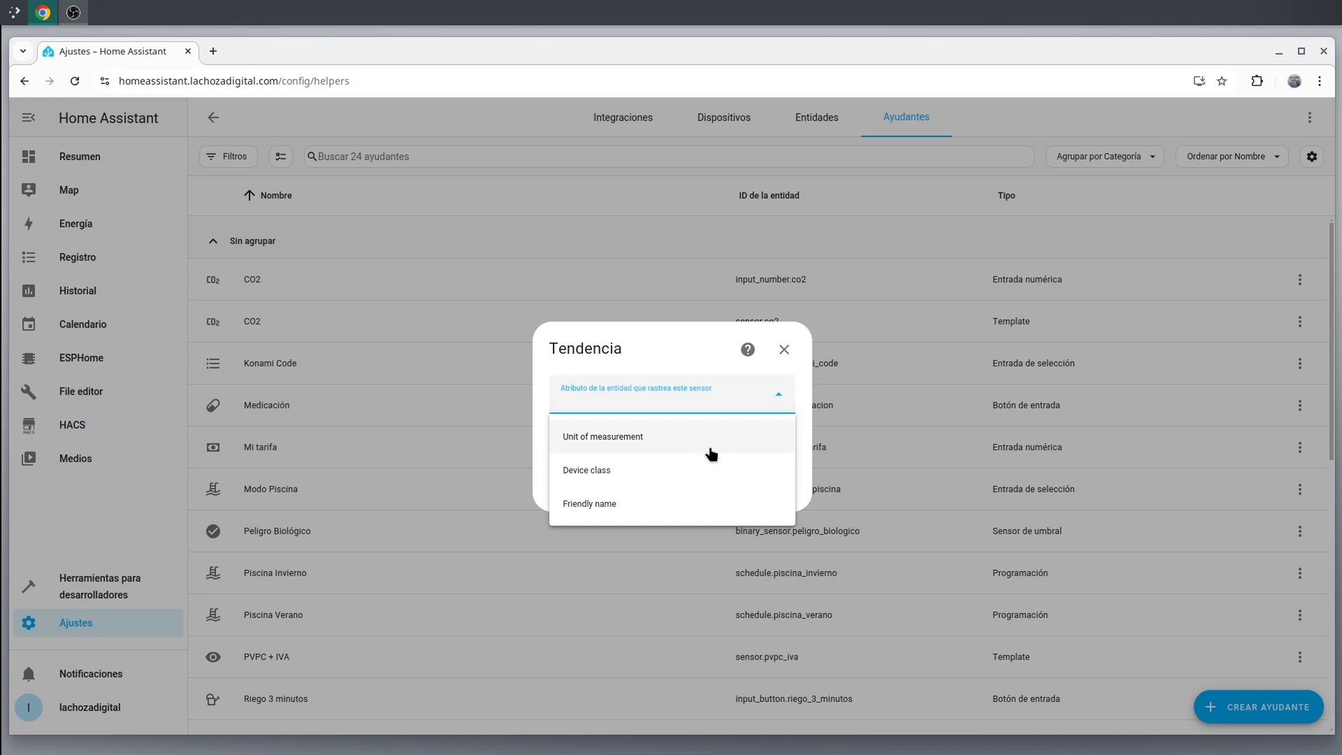
pyautogui.click(804, 392)
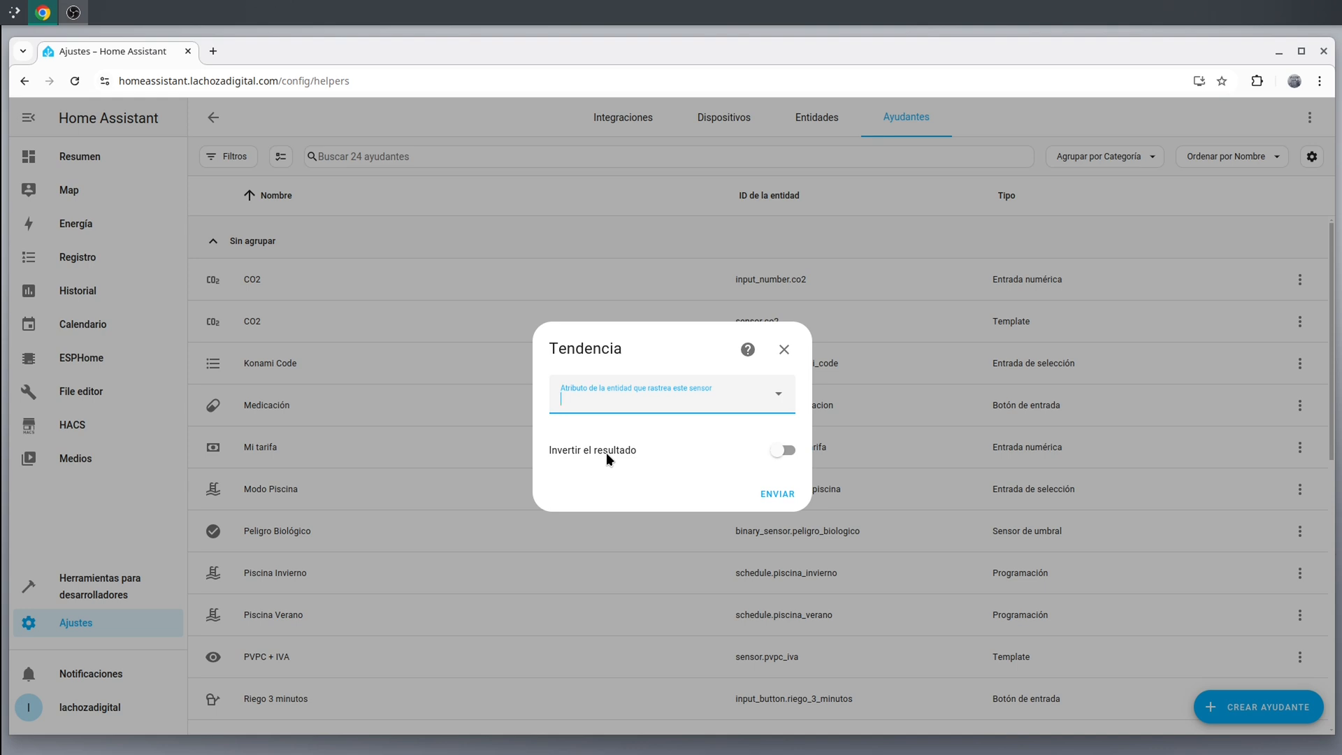
pyautogui.click(773, 494)
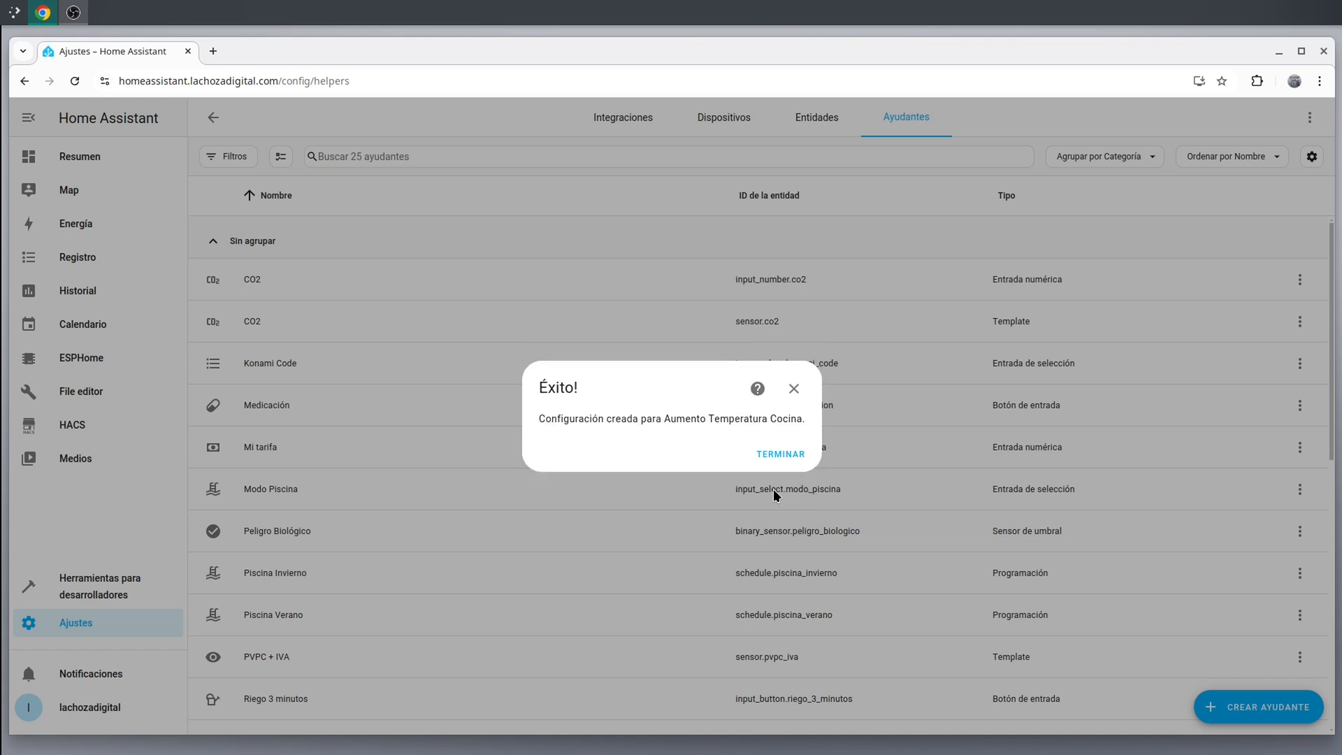
pyautogui.click(760, 455)
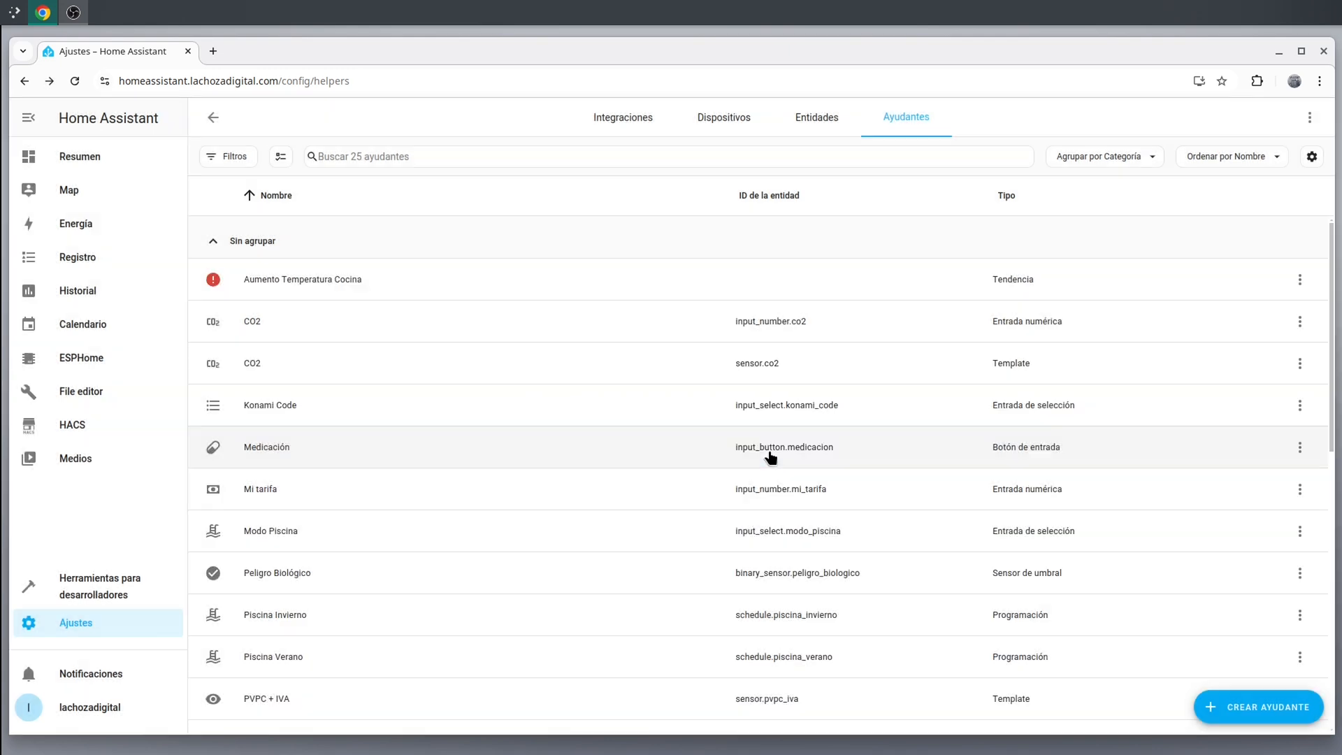
# - In the Aumento Temperatura Cocina helper's options, set the sample storage duration to 600 seconds and the maximum stored samples to 10
pyautogui.click(475, 285)
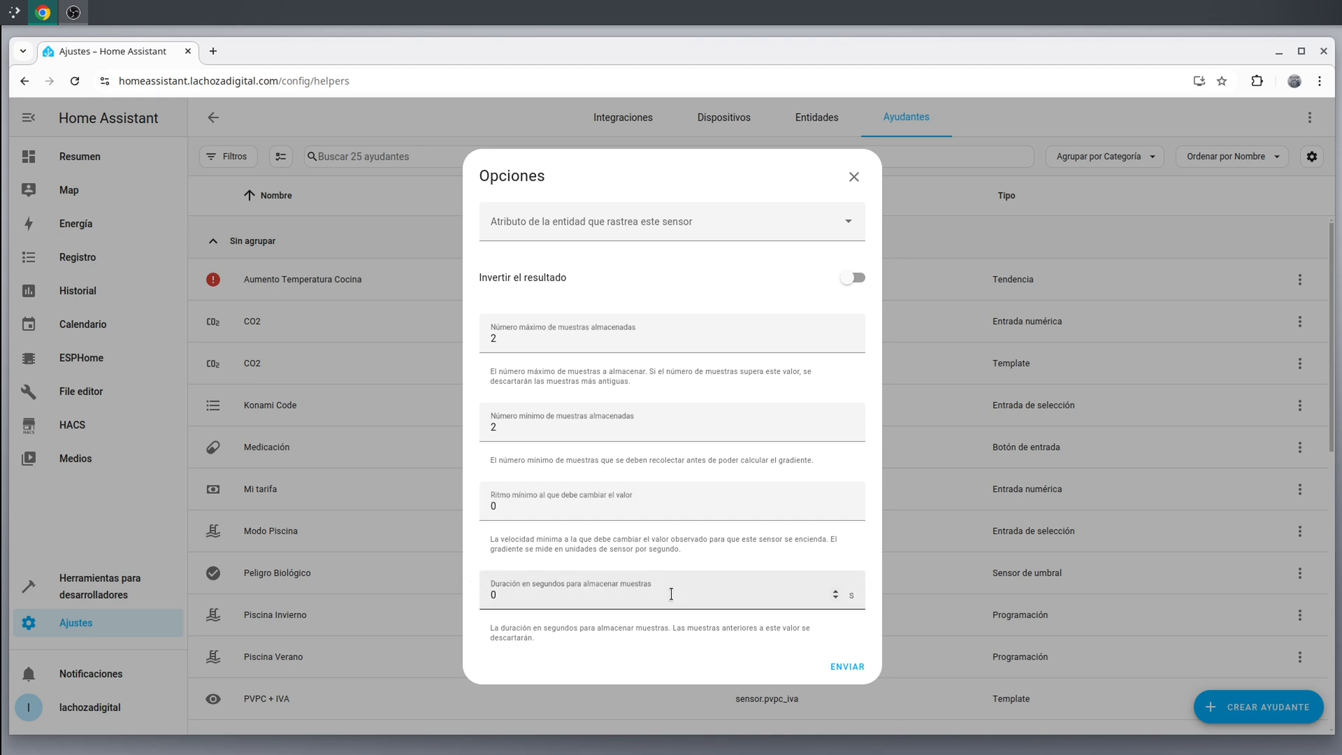
pyautogui.click(645, 340)
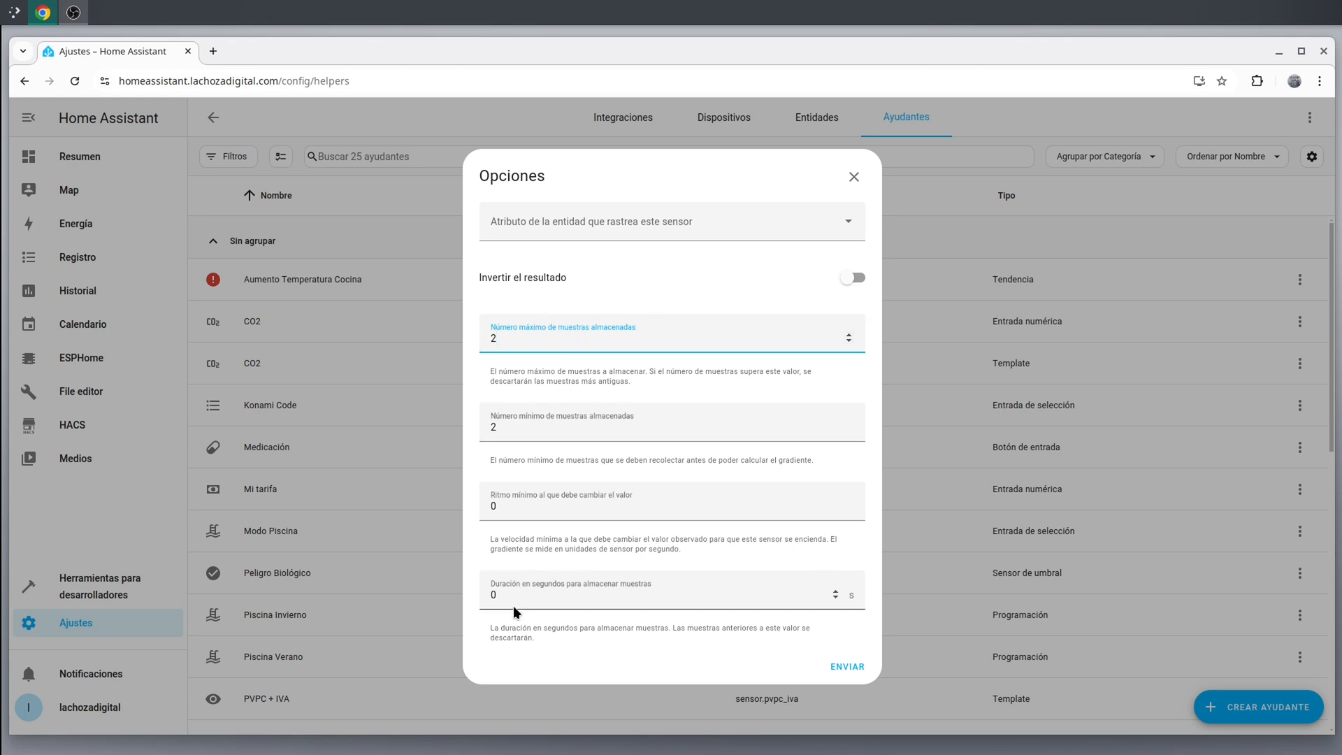
pyautogui.click(581, 595)
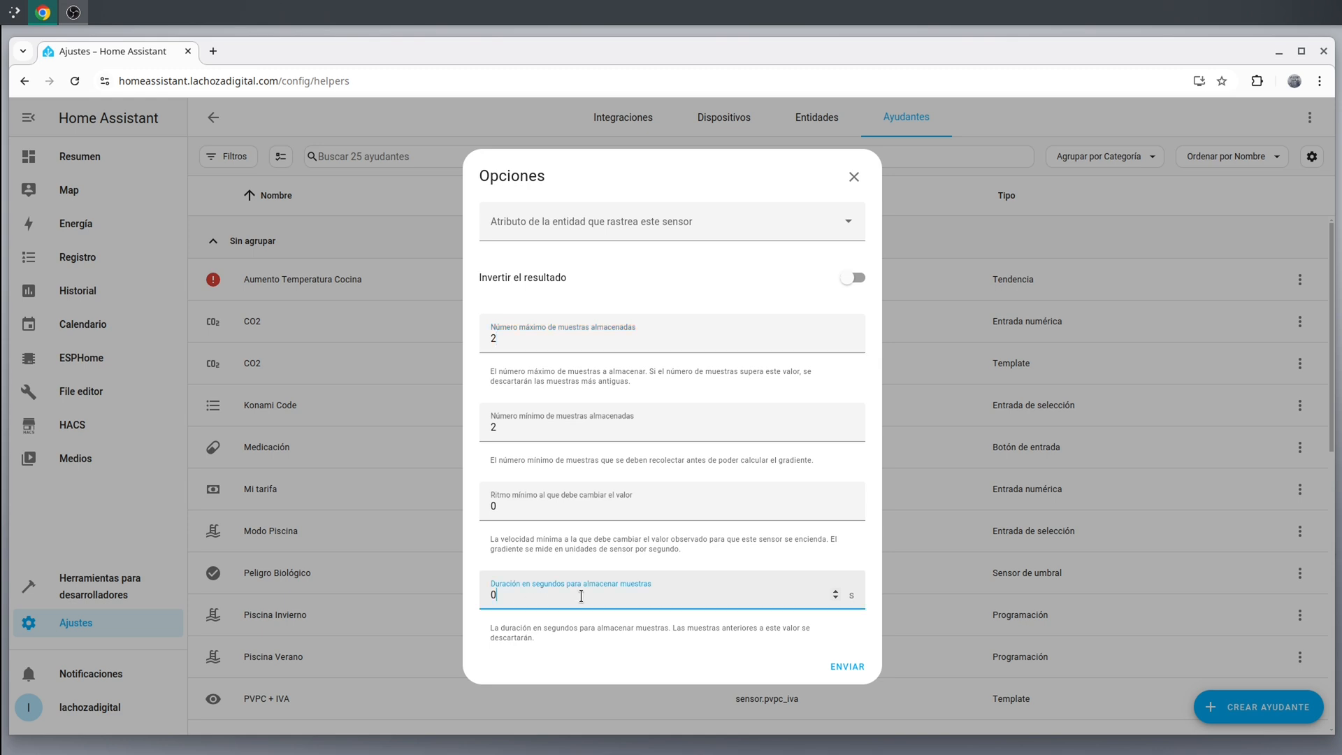
pyautogui.write('600')
pyautogui.click(581, 340)
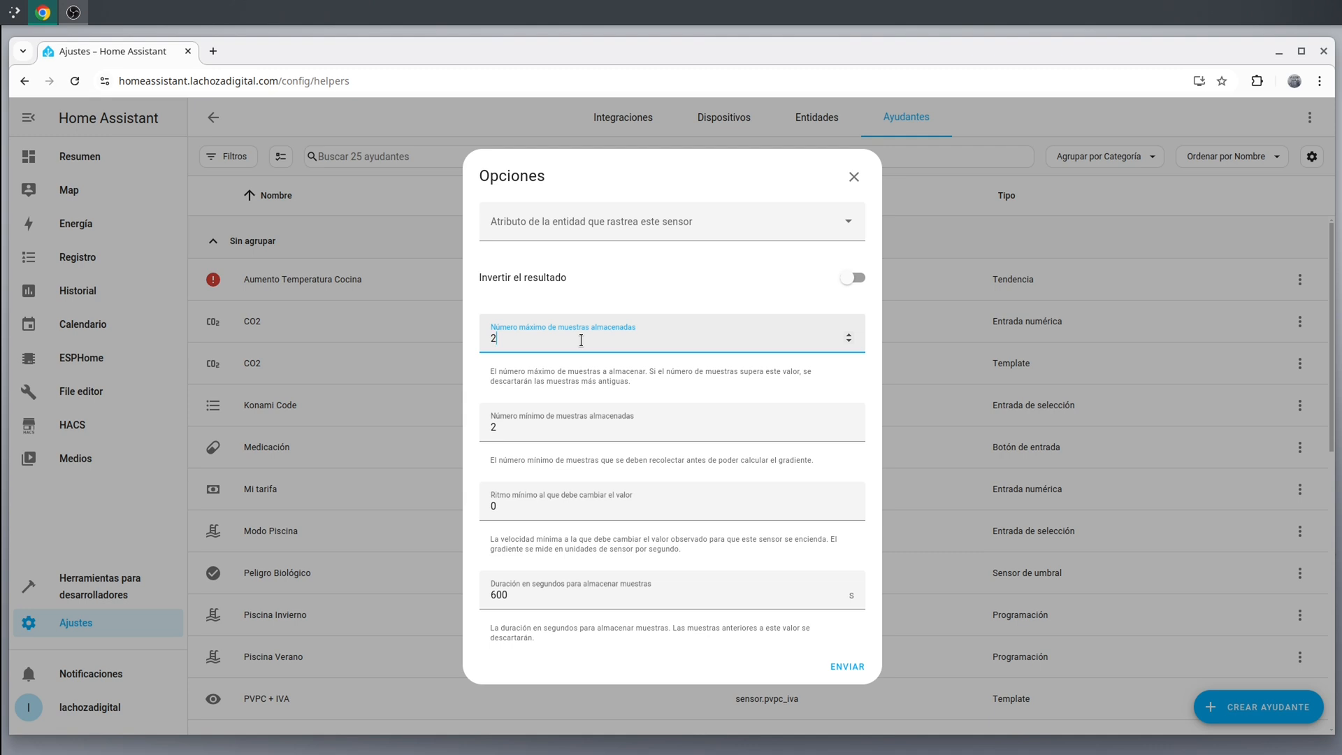
pyautogui.press('BackSpace')
pyautogui.write('10')
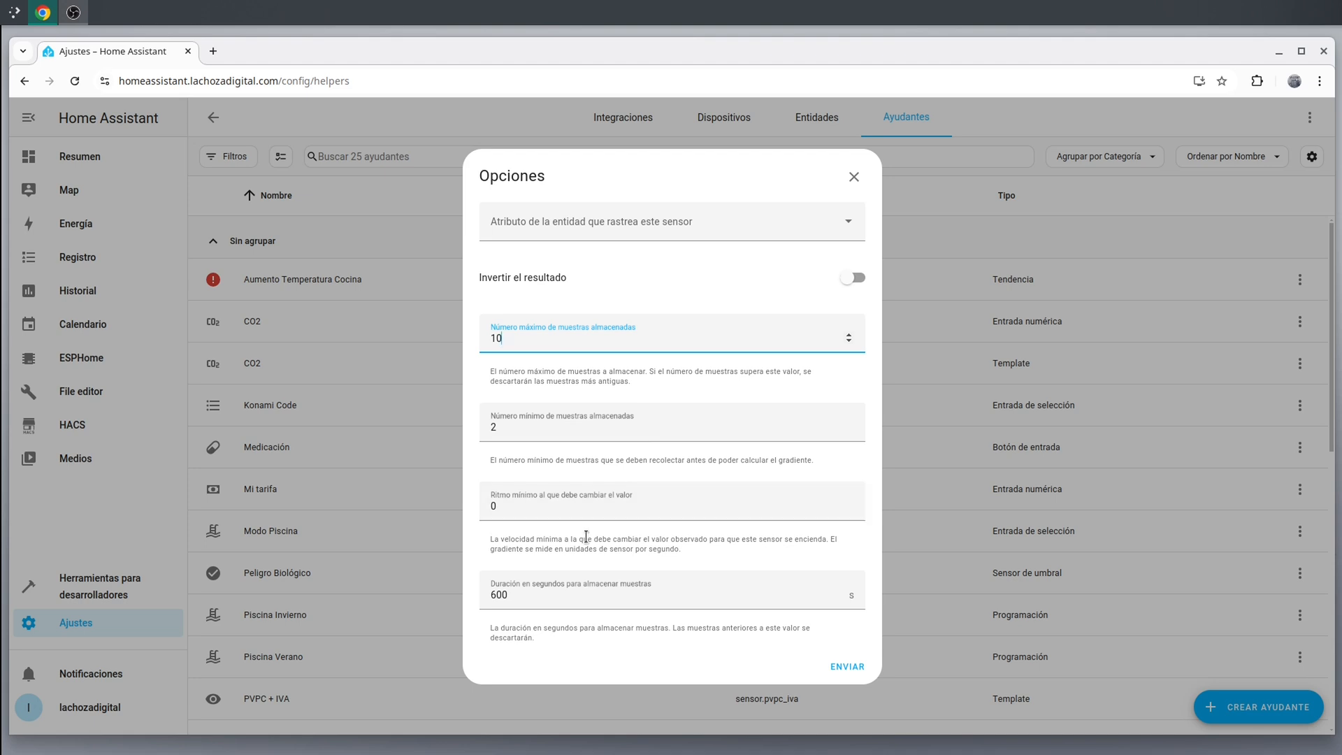
# - Set the helper's minimum rate of change to 1
pyautogui.click(556, 510)
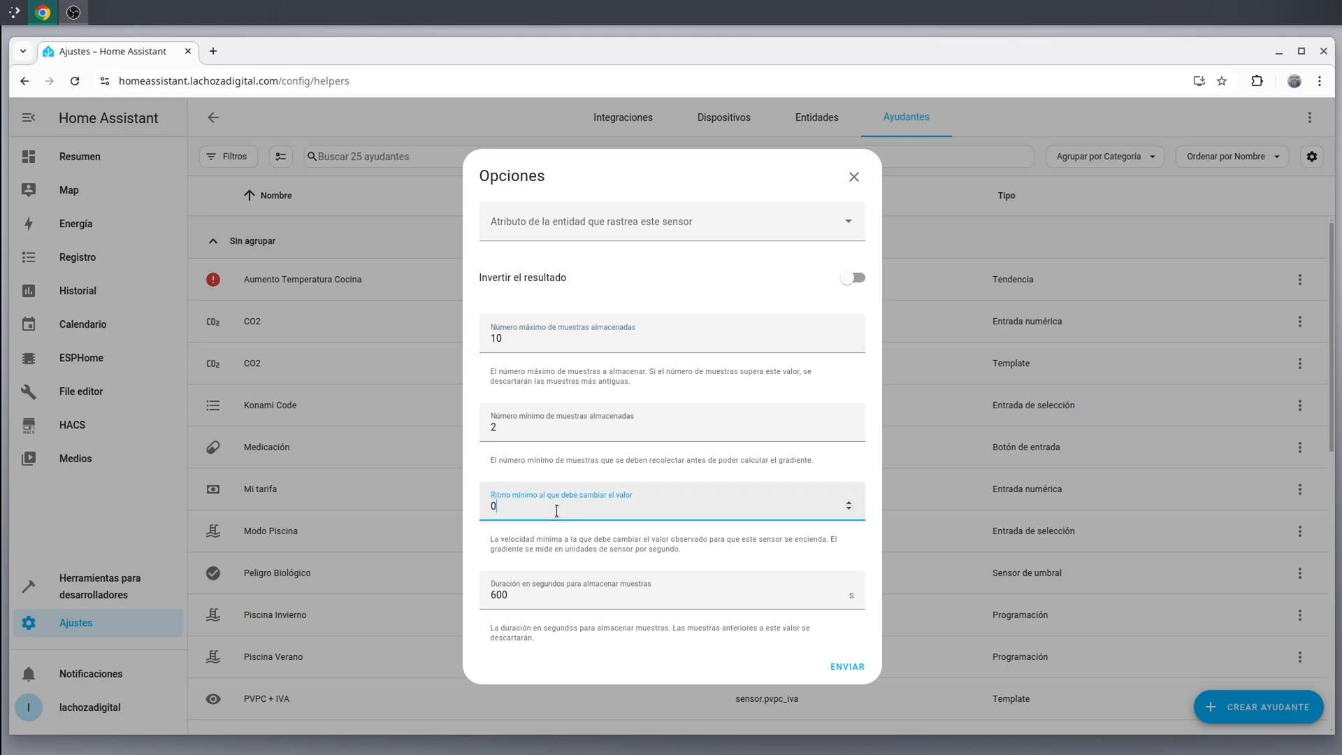
pyautogui.press('BackSpace')
pyautogui.write('1')
# - Switch to KCalc and calculate 2÷(600) to work out the minimum rate per second
pyautogui.press('XF86Calculator')
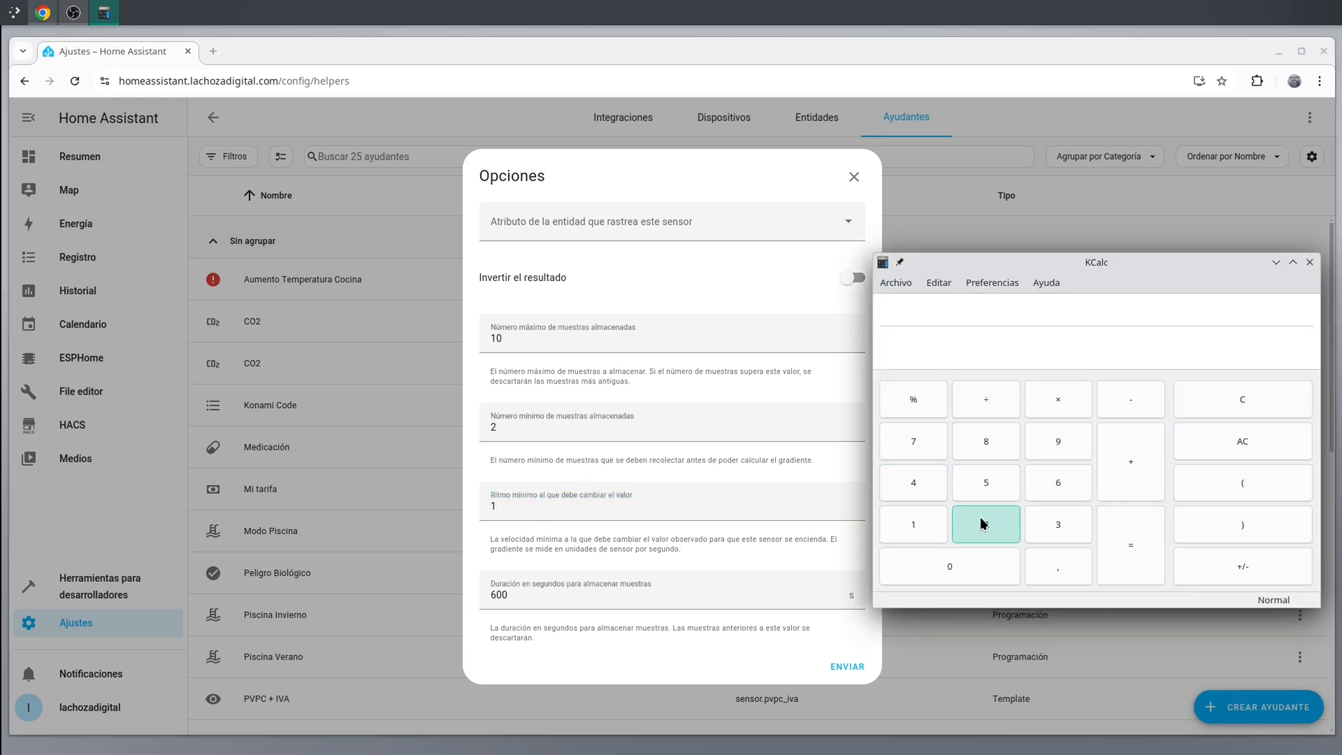
pyautogui.click(982, 523)
pyautogui.click(991, 403)
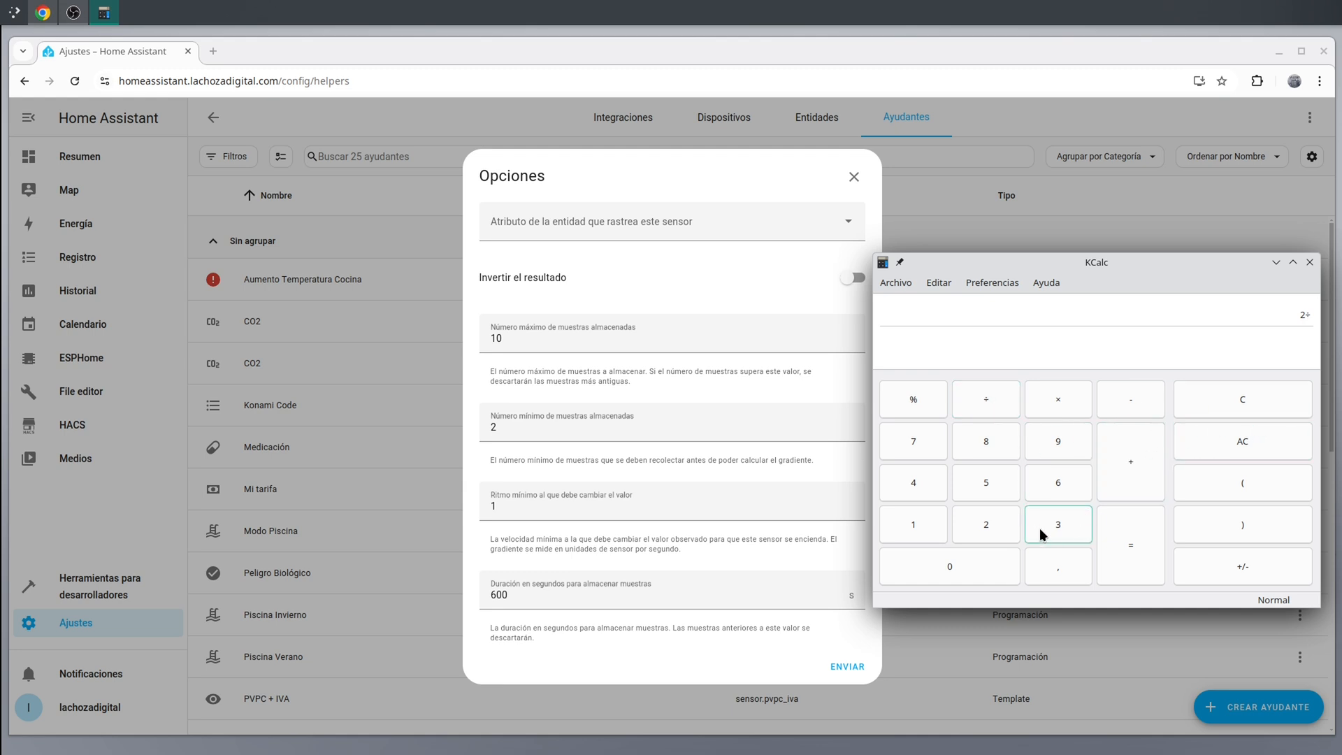
pyautogui.click(1257, 487)
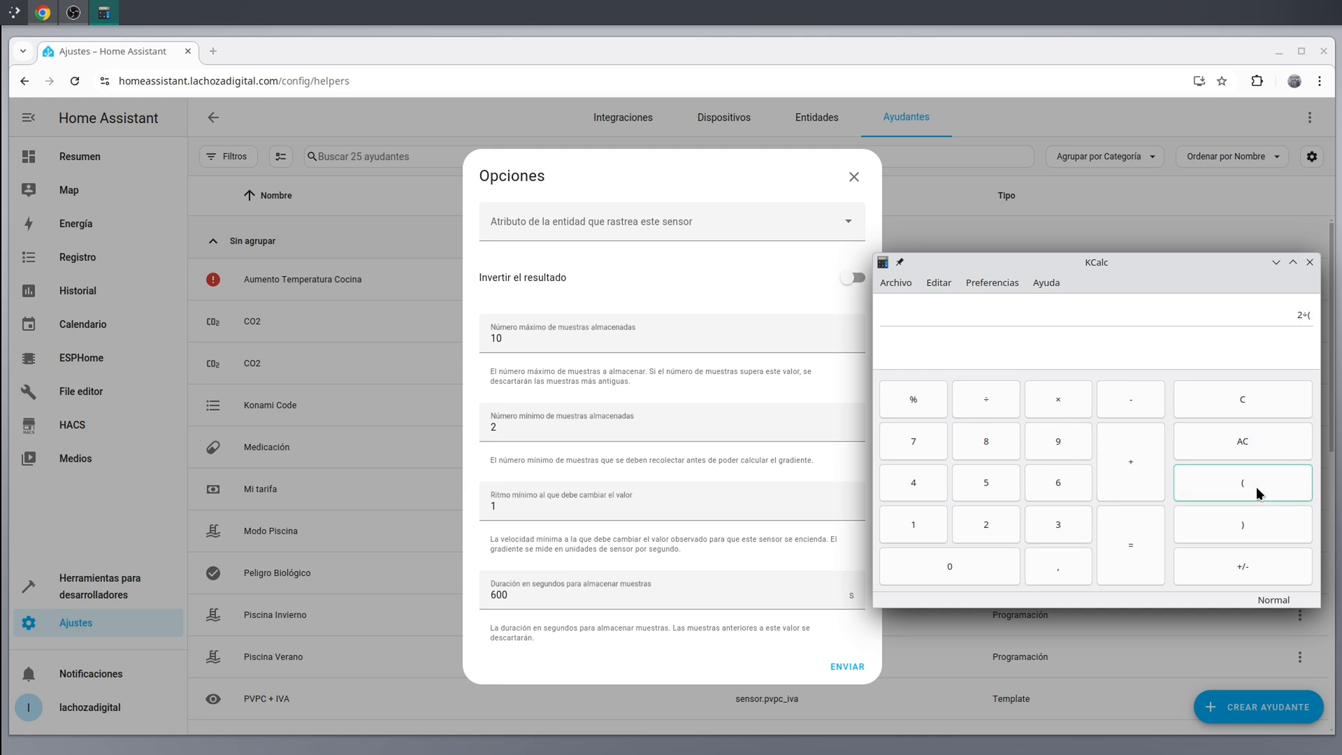
pyautogui.click(1069, 481)
pyautogui.click(942, 573)
pyautogui.click(941, 573)
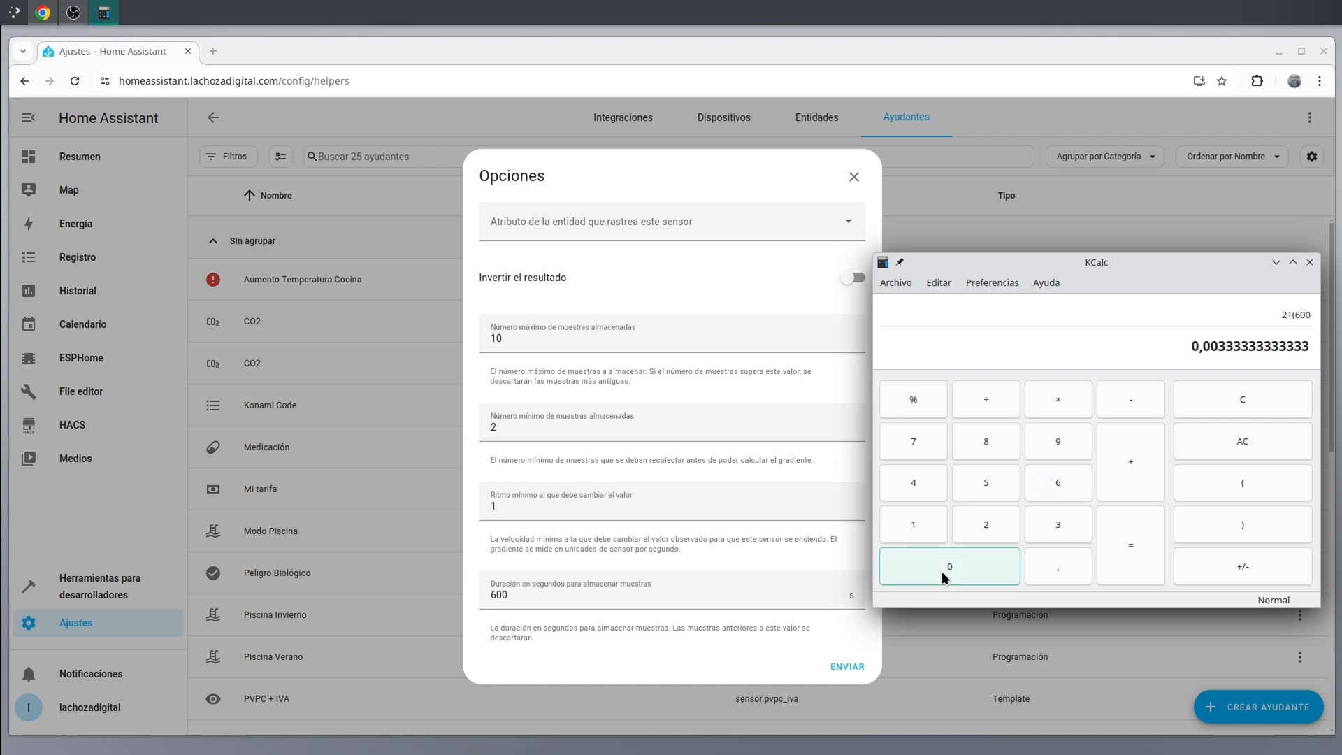
pyautogui.click(1288, 515)
pyautogui.click(1194, 353)
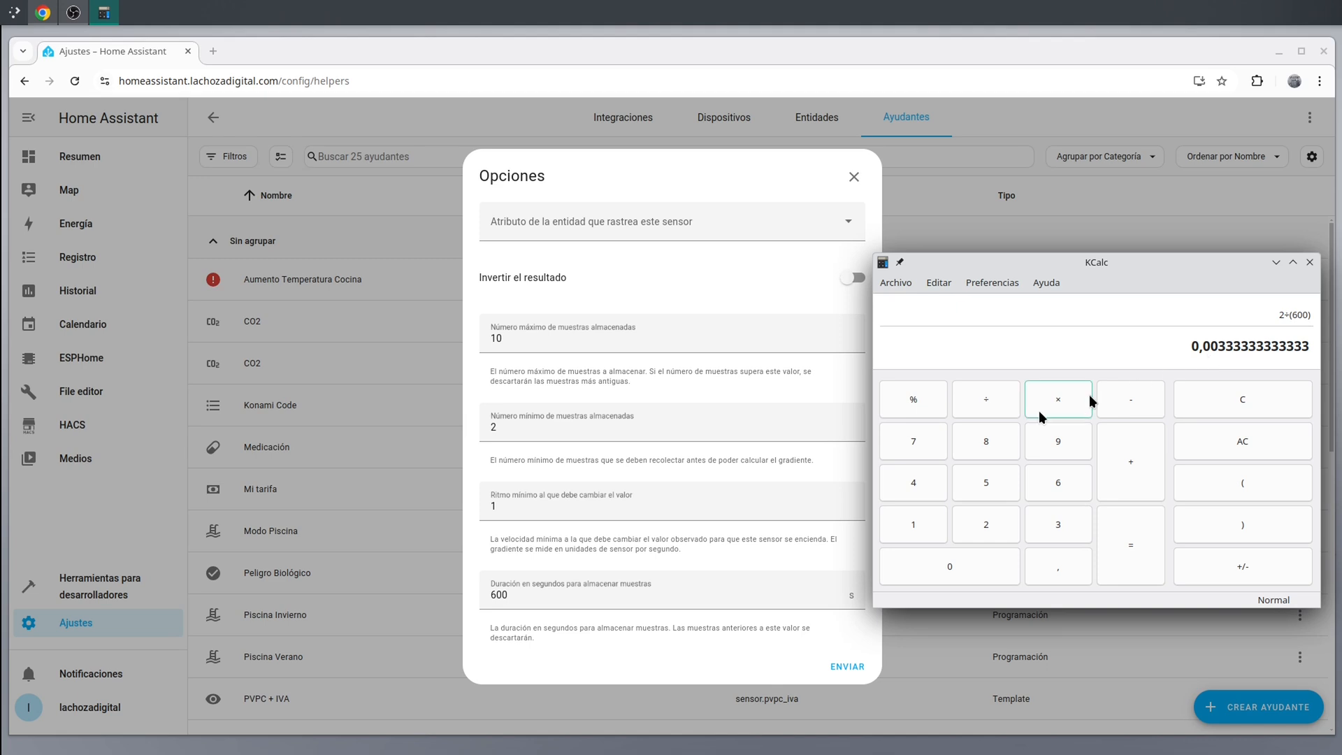
# - Back in Home Assistant, set the minimum rate of change to 0.003 and save the helper's options
pyautogui.click(517, 510)
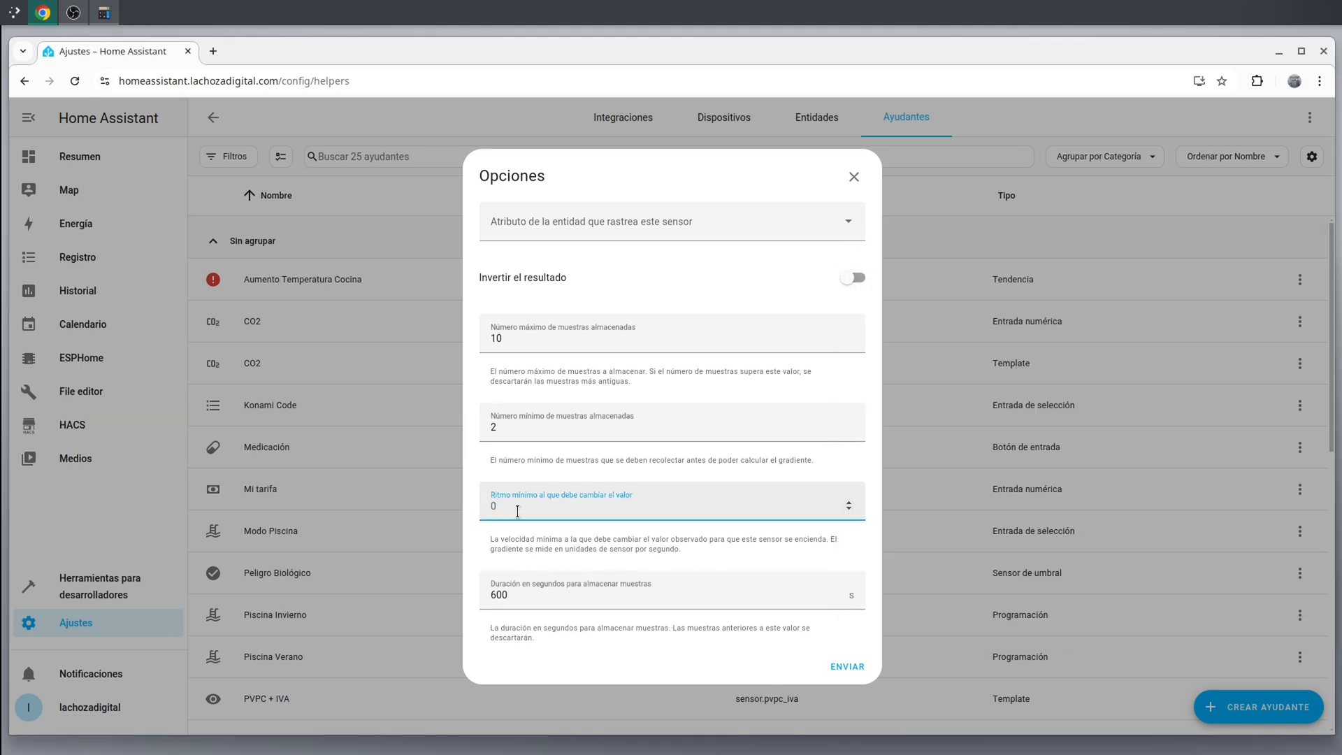
pyautogui.write('.003')
pyautogui.click(853, 665)
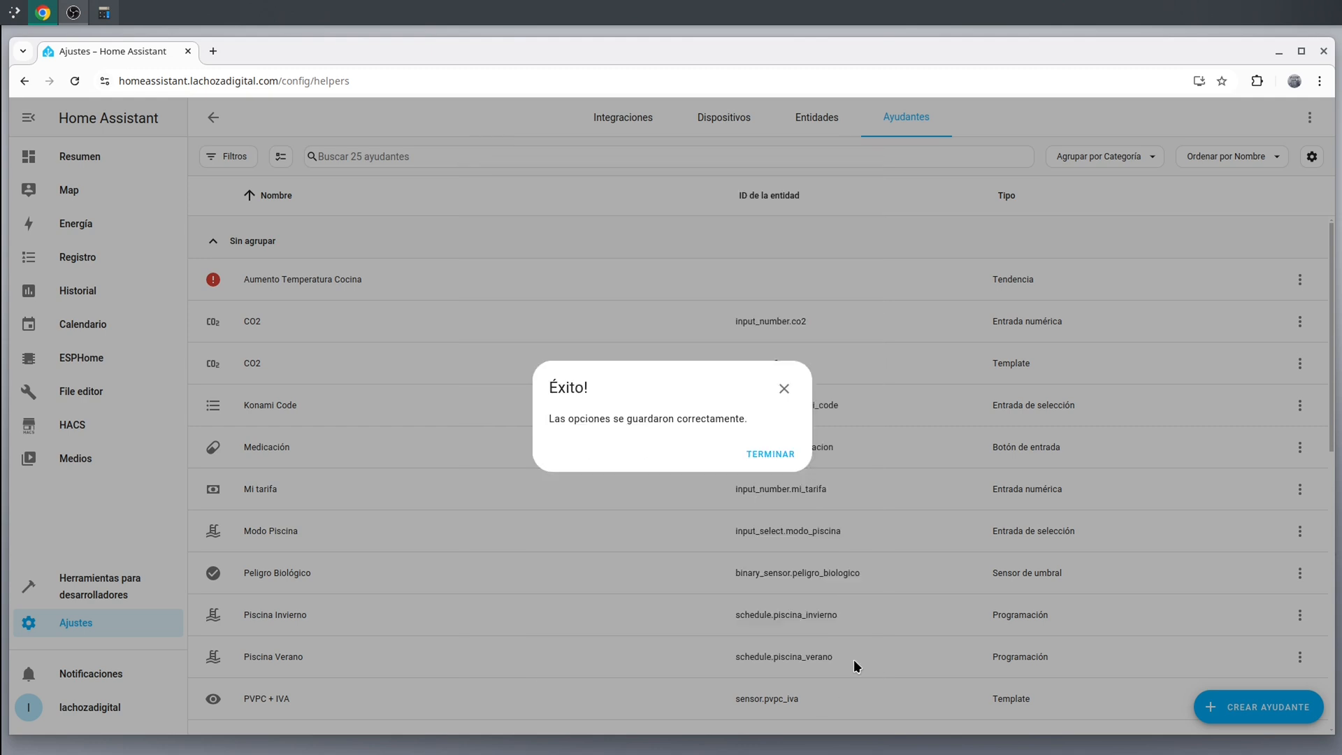
pyautogui.click(768, 452)
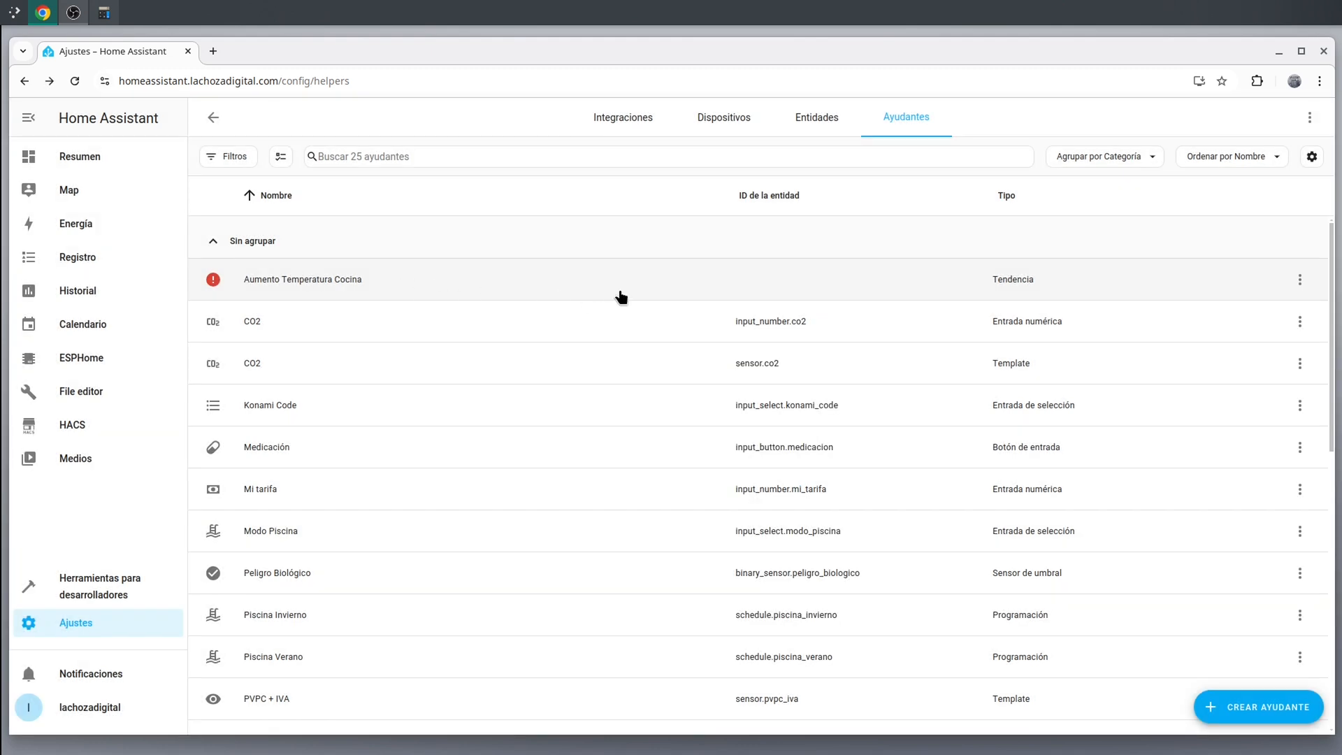
# - Add a Mosaico card for Aumento Temperatura Cocina beside the Temperatura card on the Resumen dashboard and finish editing
pyautogui.click(79, 154)
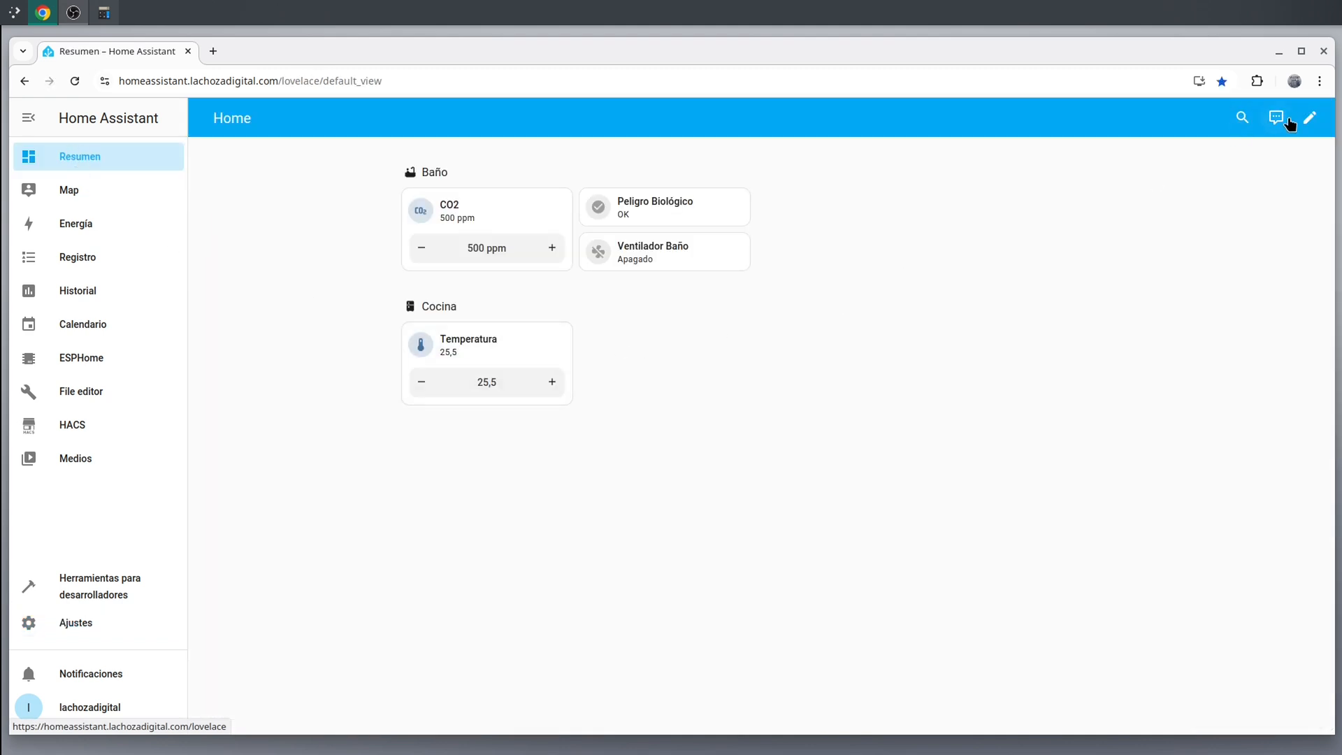
pyautogui.click(1310, 118)
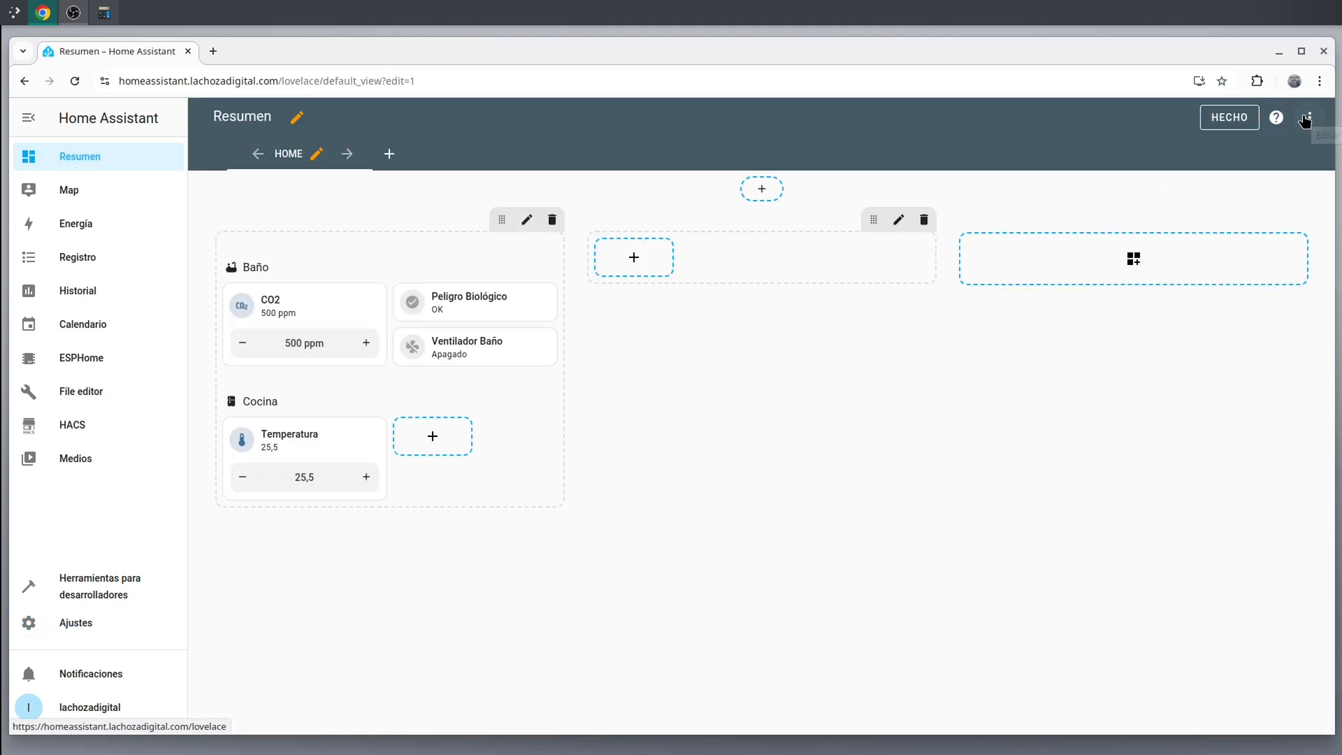
pyautogui.click(433, 435)
pyautogui.click(710, 333)
pyautogui.tripleClick(436, 266)
pyautogui.write('aumento')
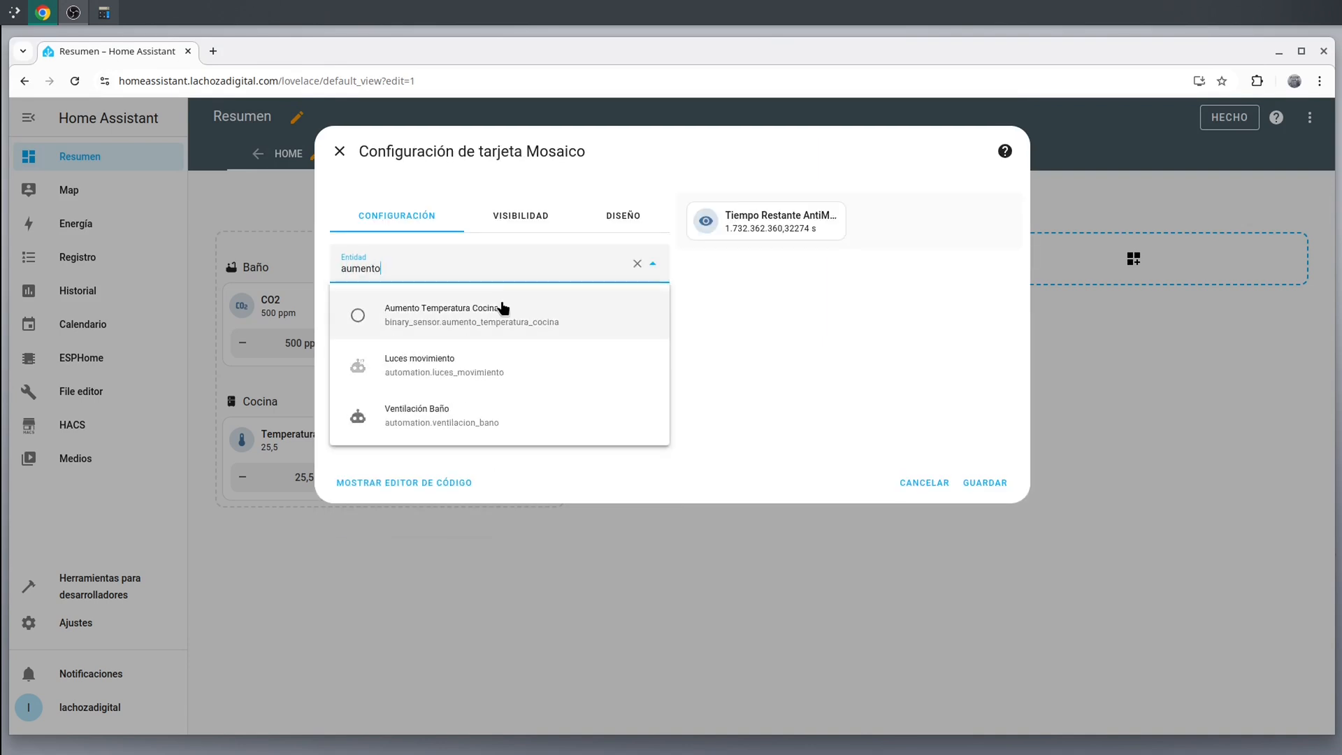
pyautogui.click(489, 307)
pyautogui.click(983, 482)
pyautogui.click(1230, 117)
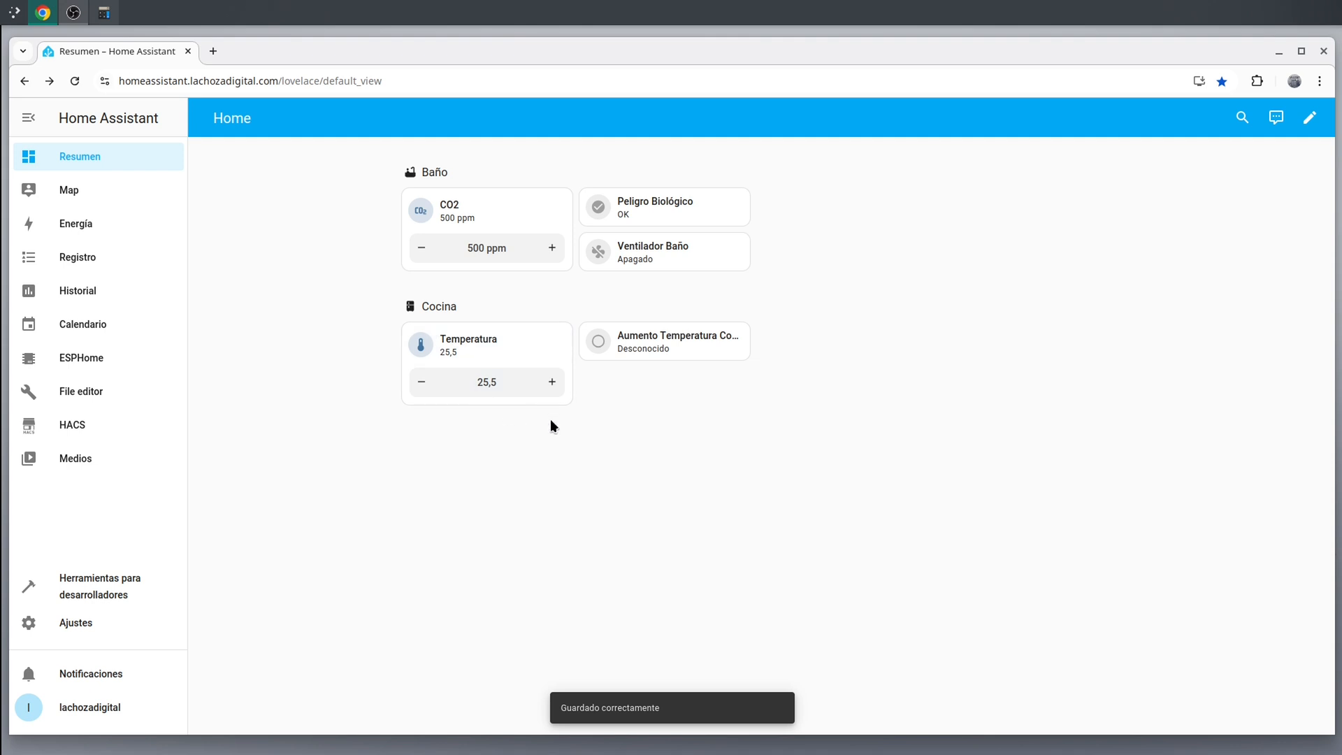
# - Test the trend sensor by raising the kitchen Temperatura to 26,2 and lowering it to 25,8
pyautogui.click(551, 383)
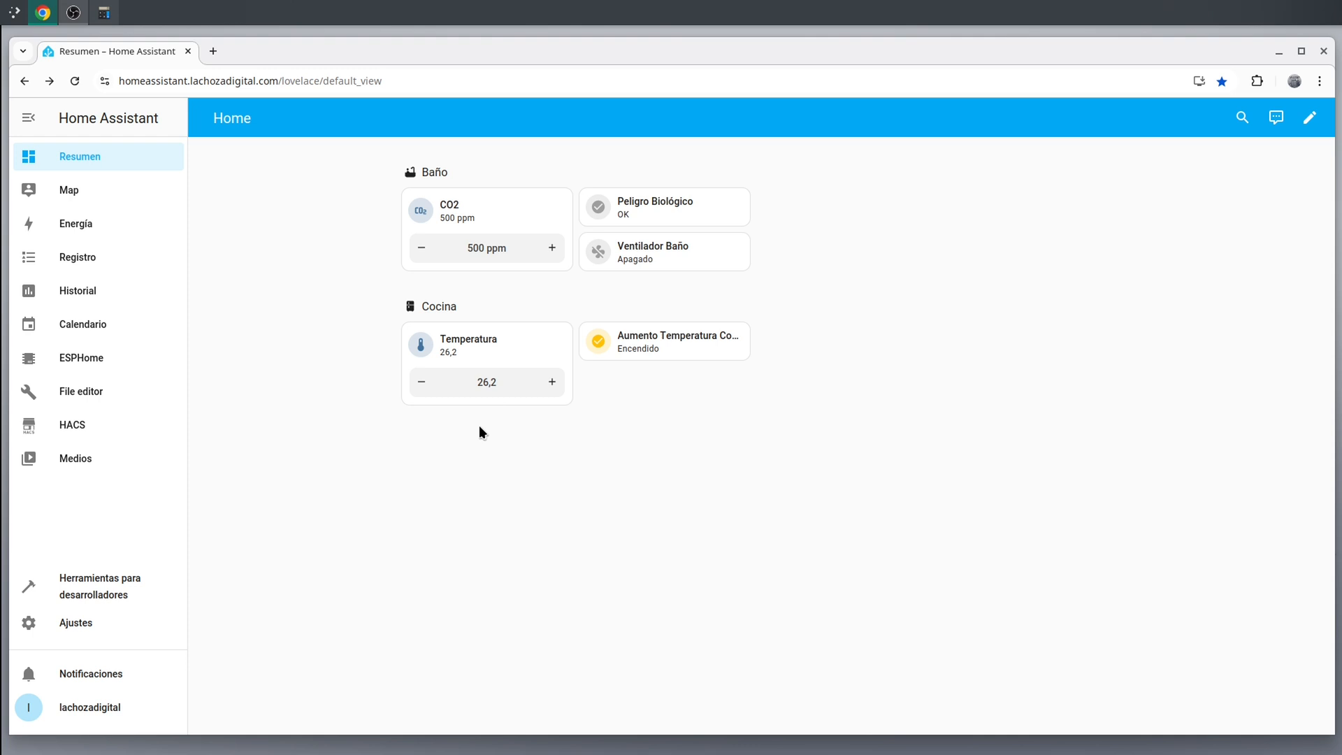
pyautogui.click(421, 381)
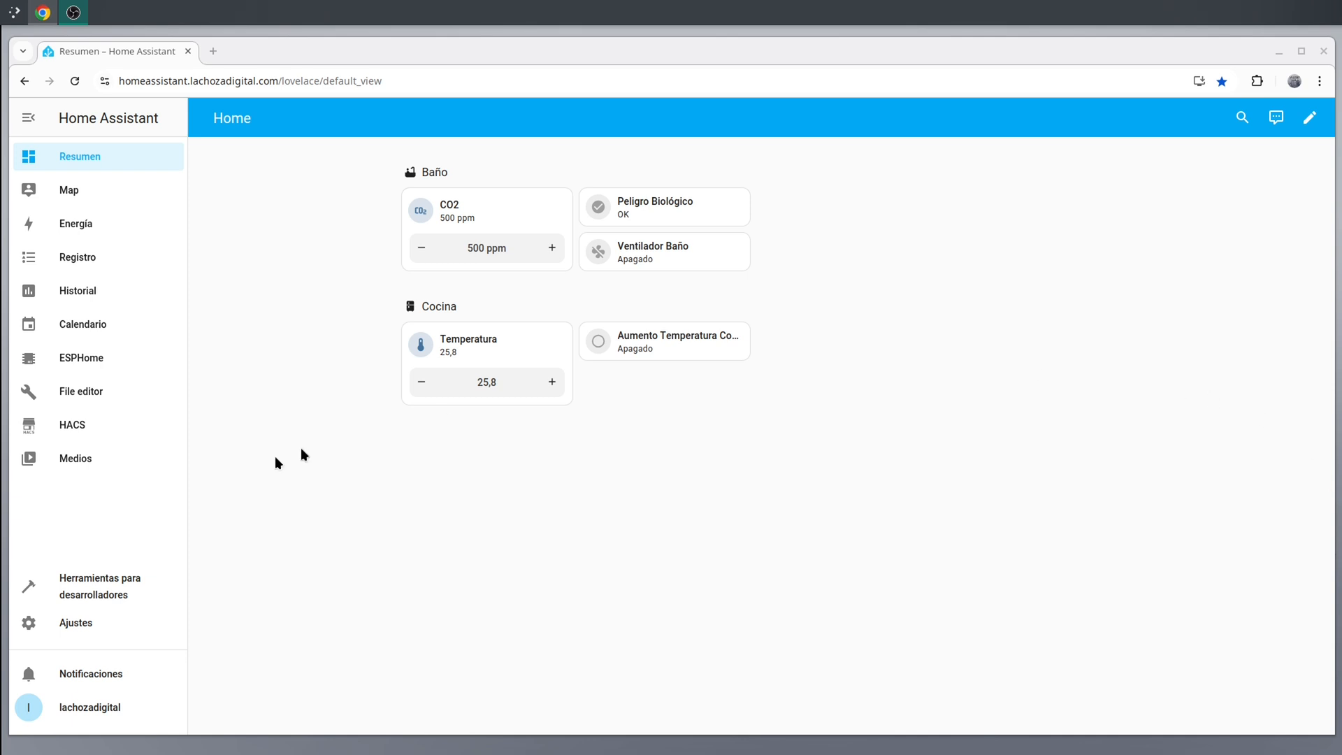
# - Start another new helper of type Tendencia from the Ayudantes settings
pyautogui.click(85, 624)
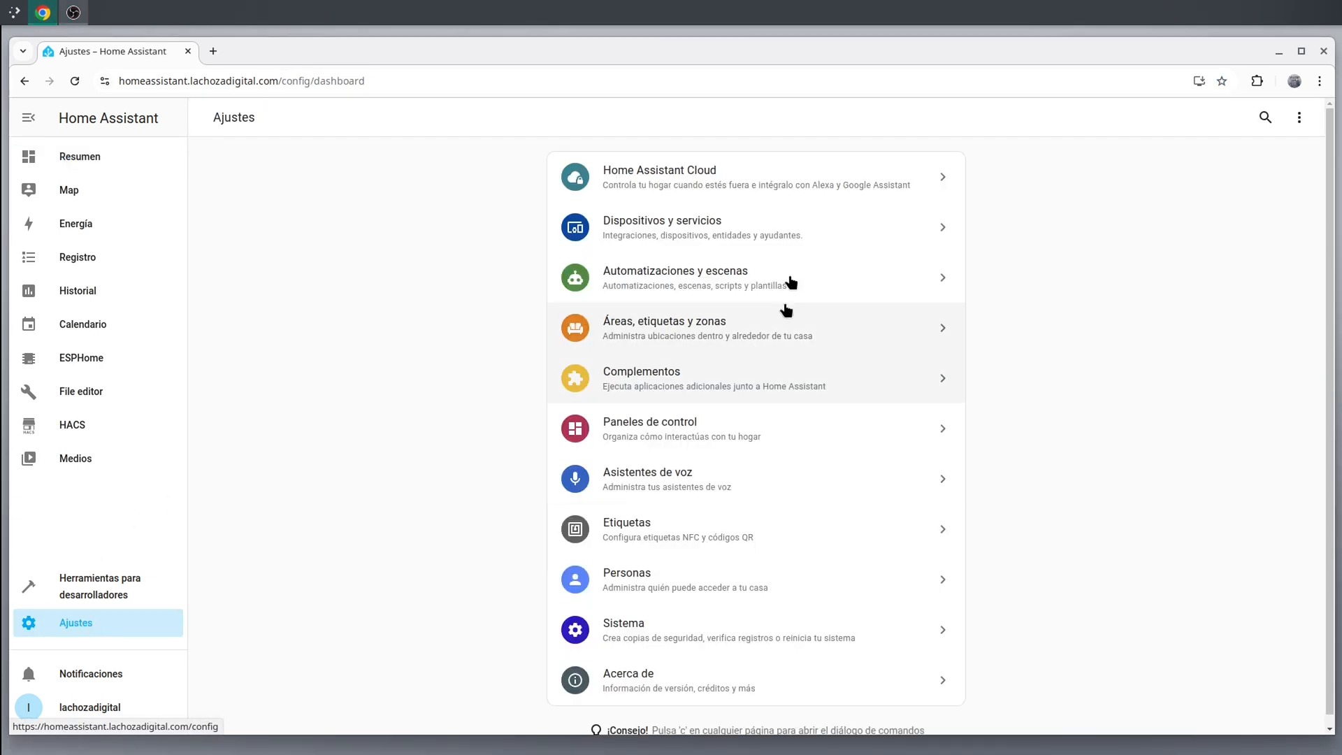
pyautogui.click(727, 226)
pyautogui.click(924, 117)
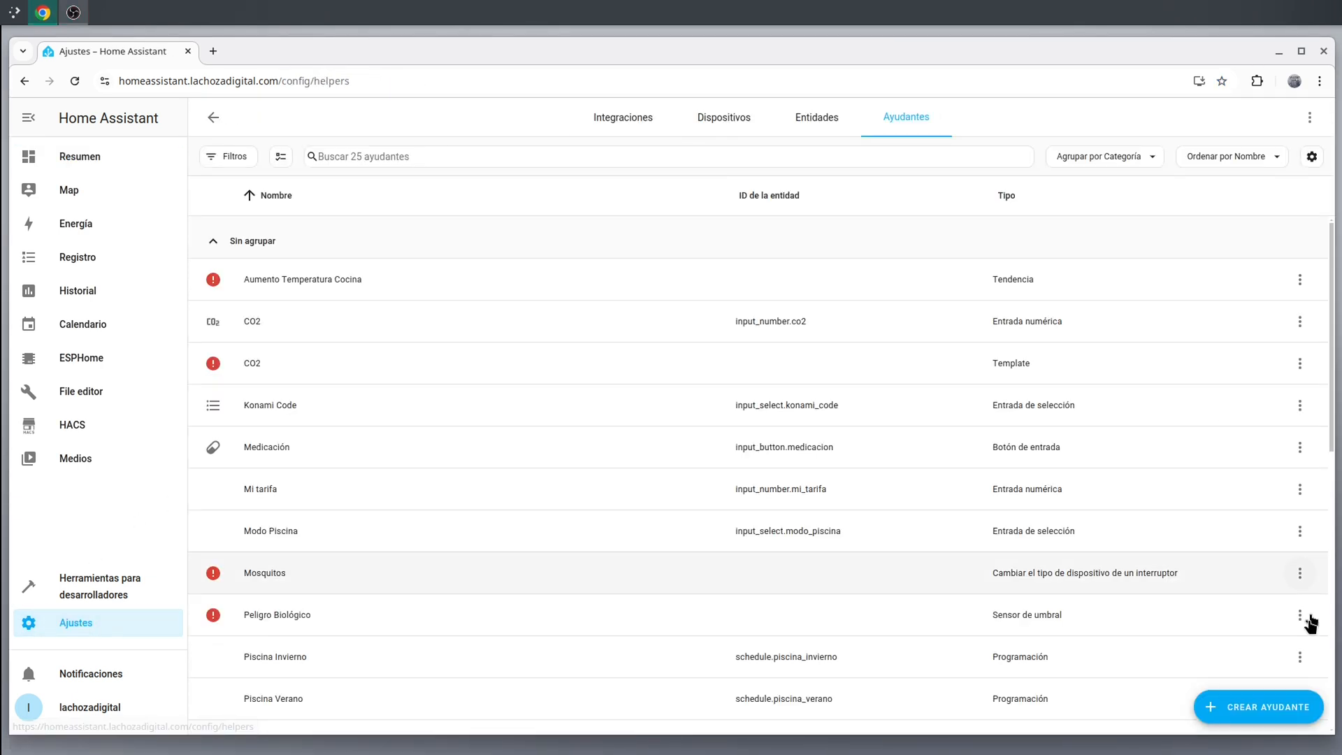
pyautogui.click(1264, 703)
pyautogui.scroll(-10, 701, 422)
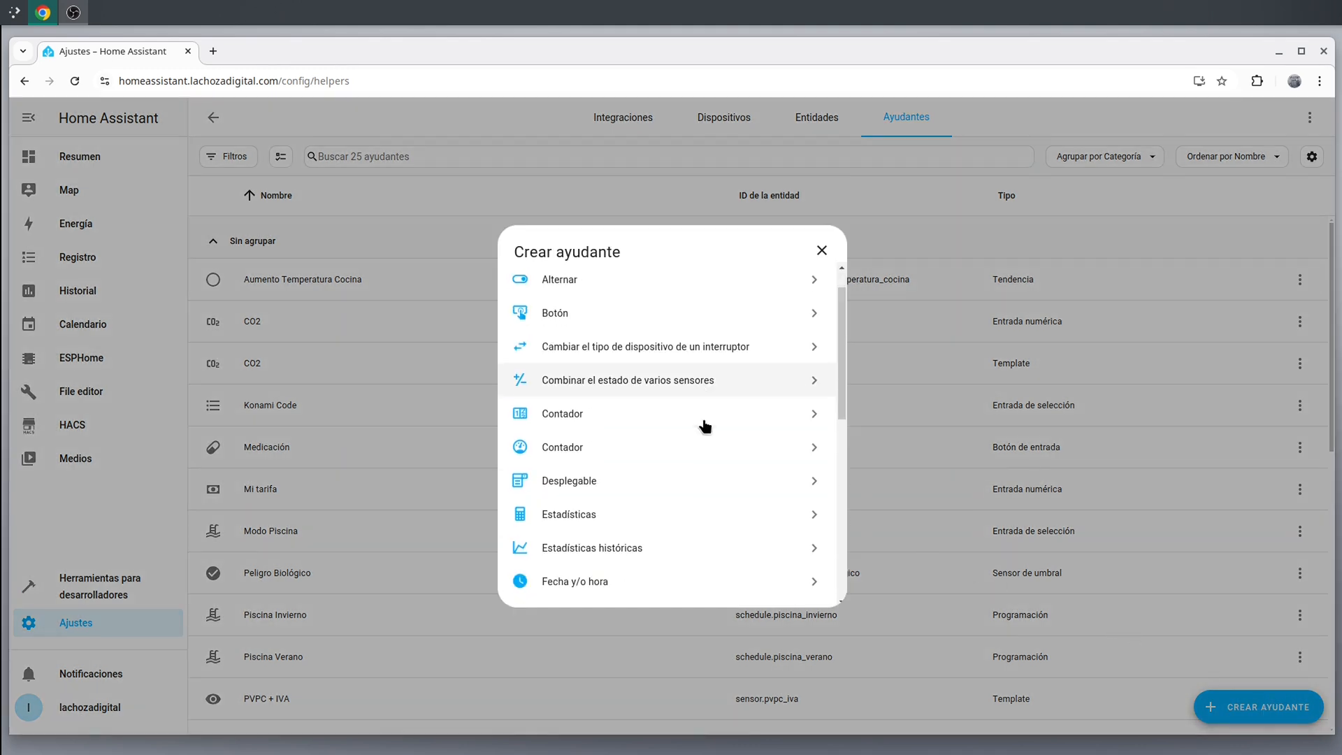
pyautogui.click(583, 522)
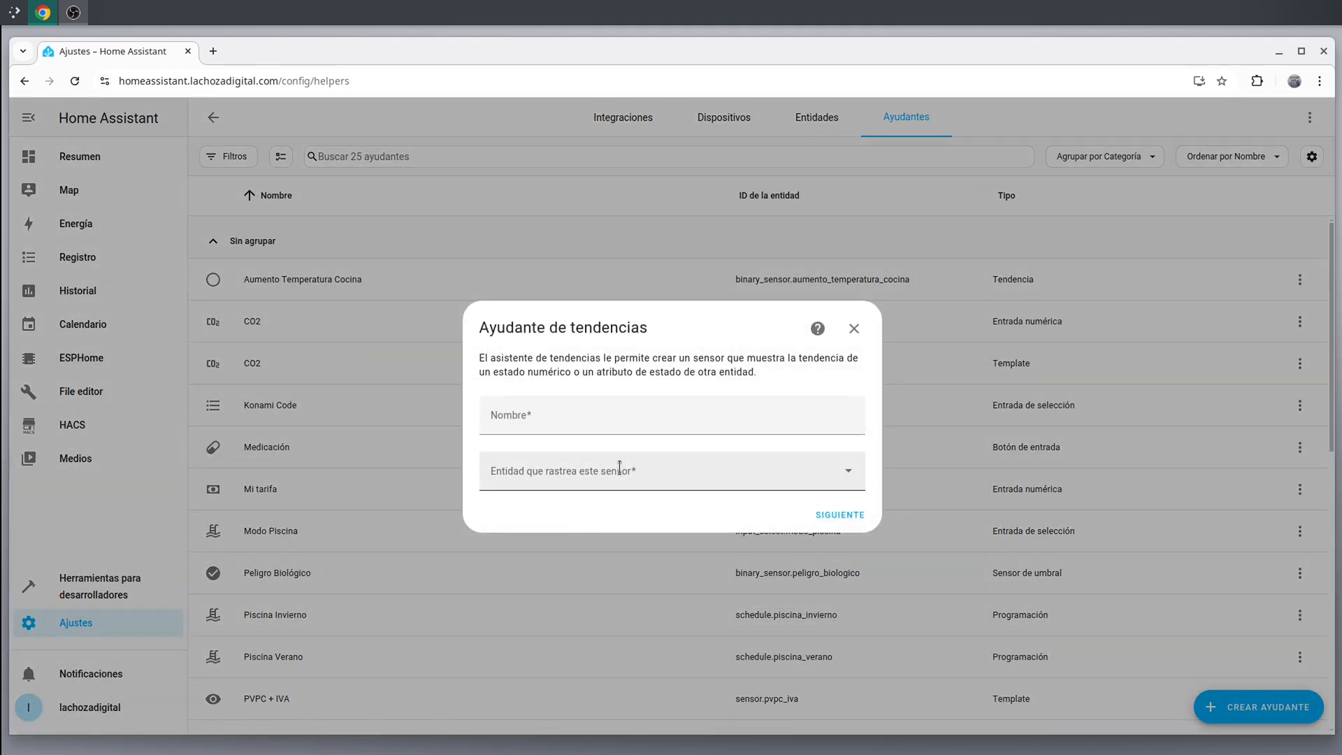
# - Name the trend helper "Bajada Temperatura" and have it track the Temperatura sensor (sensor.temperatura)
pyautogui.click(598, 411)
pyautogui.write('Bajada Tempert')
pyautogui.hotkey('ctrl', 'BackSpace')
pyautogui.write('Te')
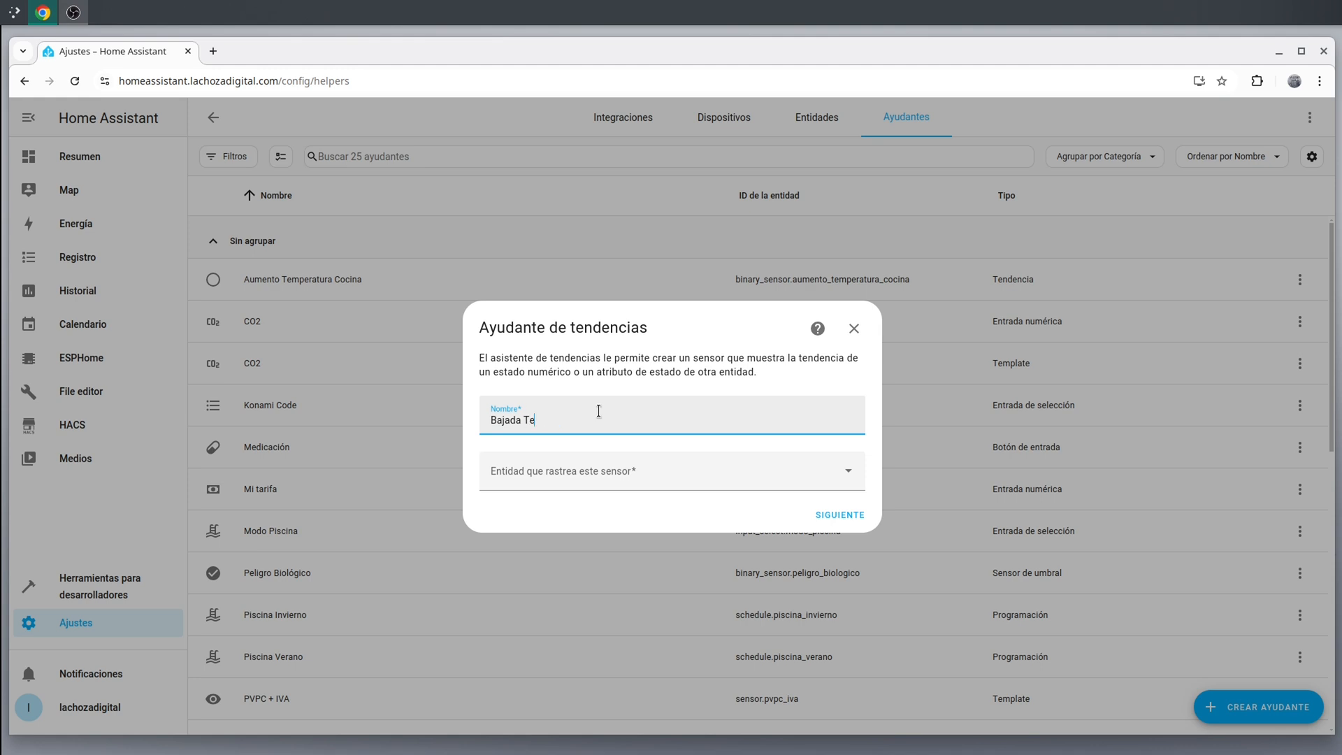
pyautogui.write('mperatura')
pyautogui.press('Tab')
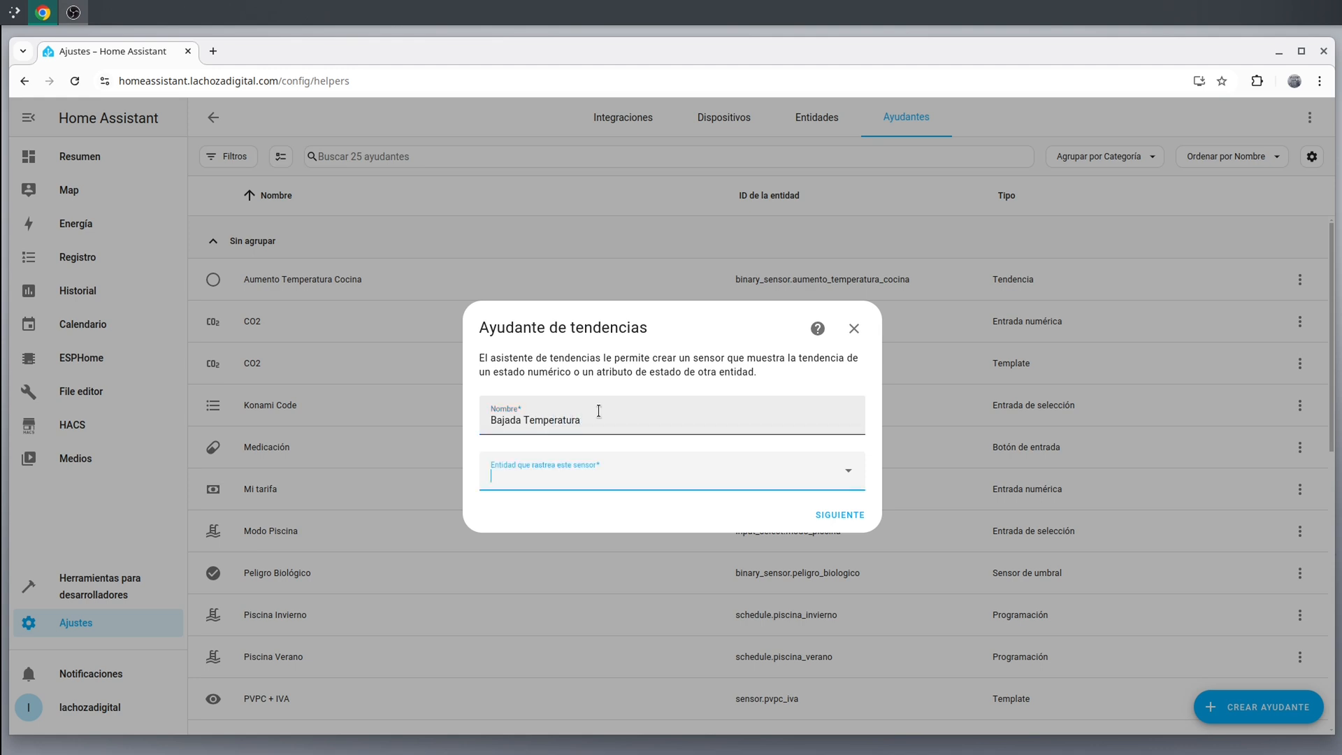
pyautogui.write('temper')
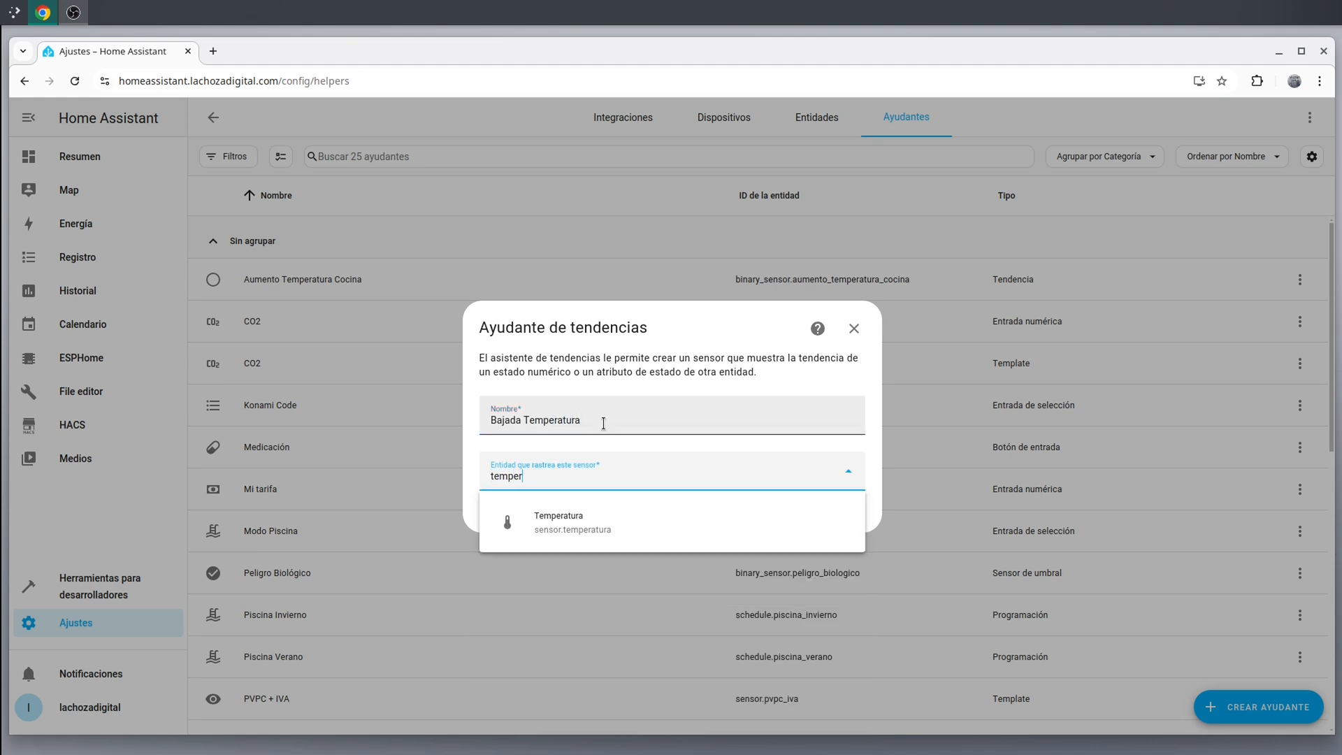
pyautogui.click(562, 521)
pyautogui.click(837, 512)
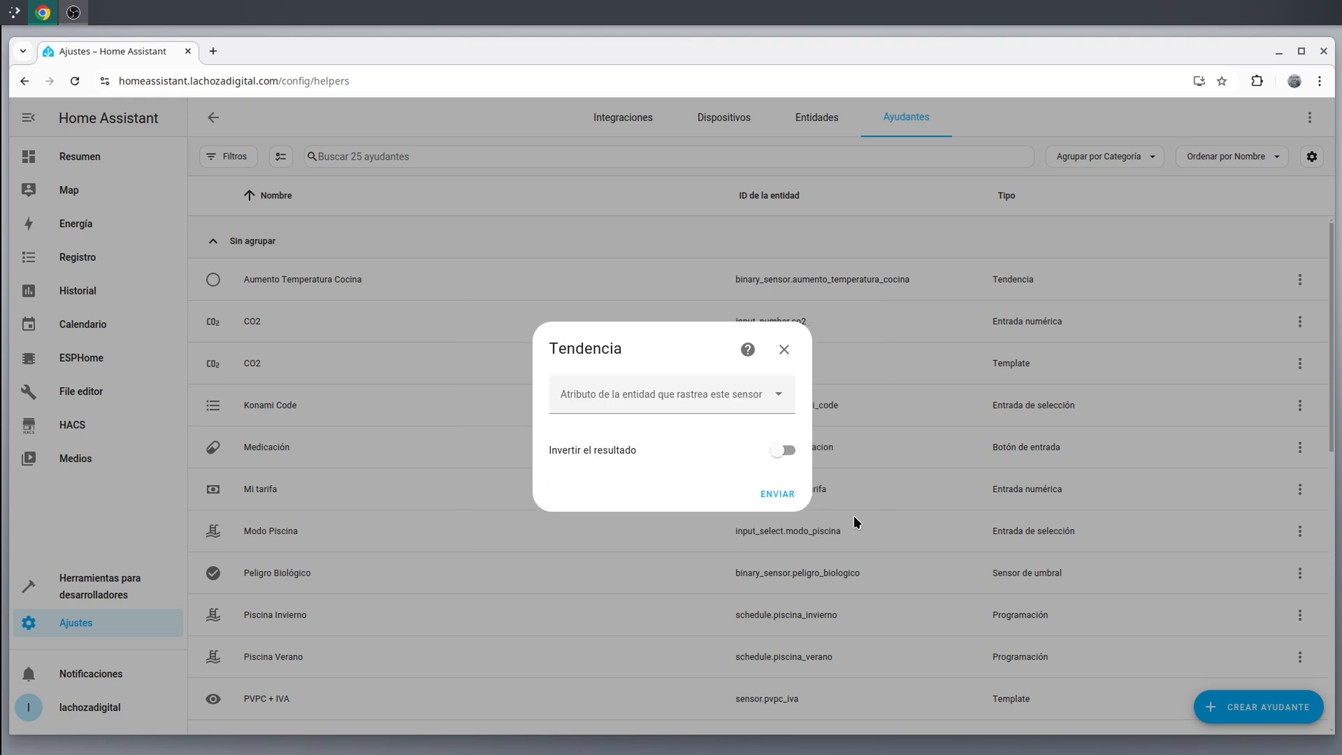
# - Finish creating the Bajada Temperatura trend helper with no tracked attribute
pyautogui.click(785, 451)
pyautogui.click(772, 494)
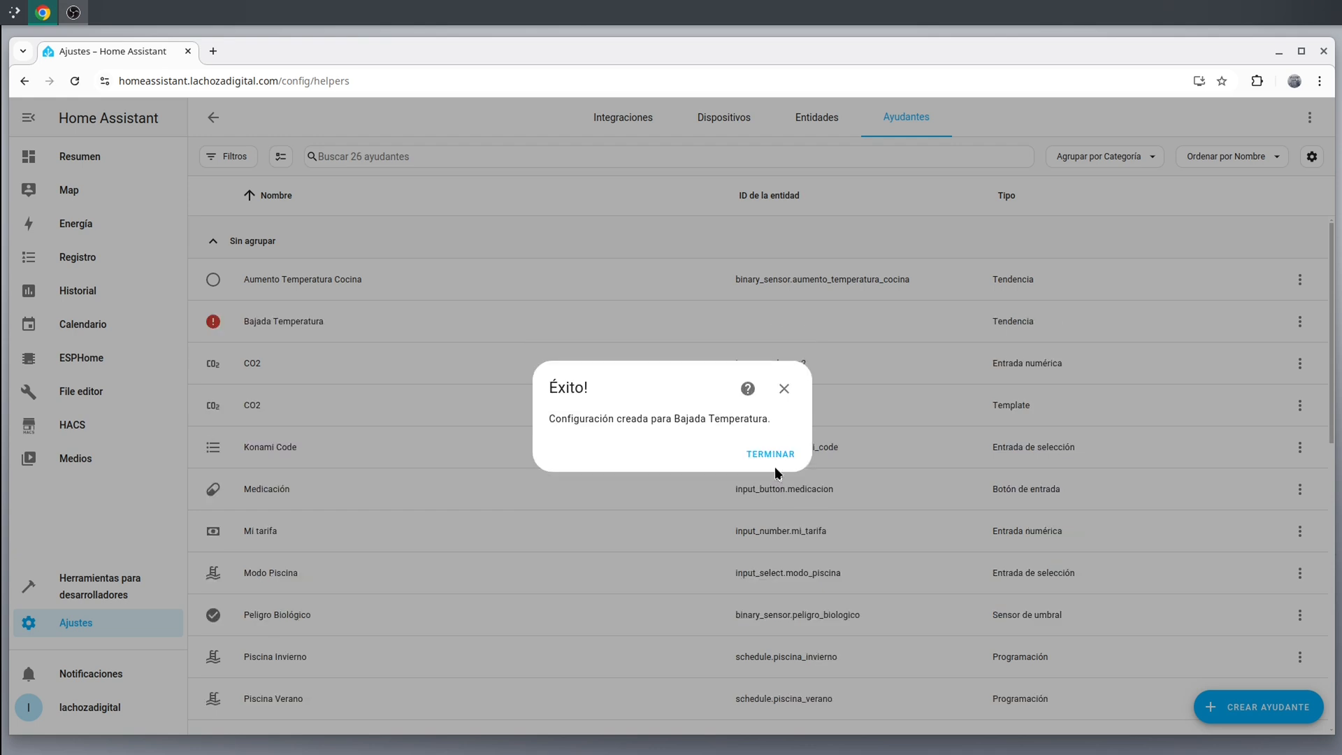
pyautogui.click(769, 454)
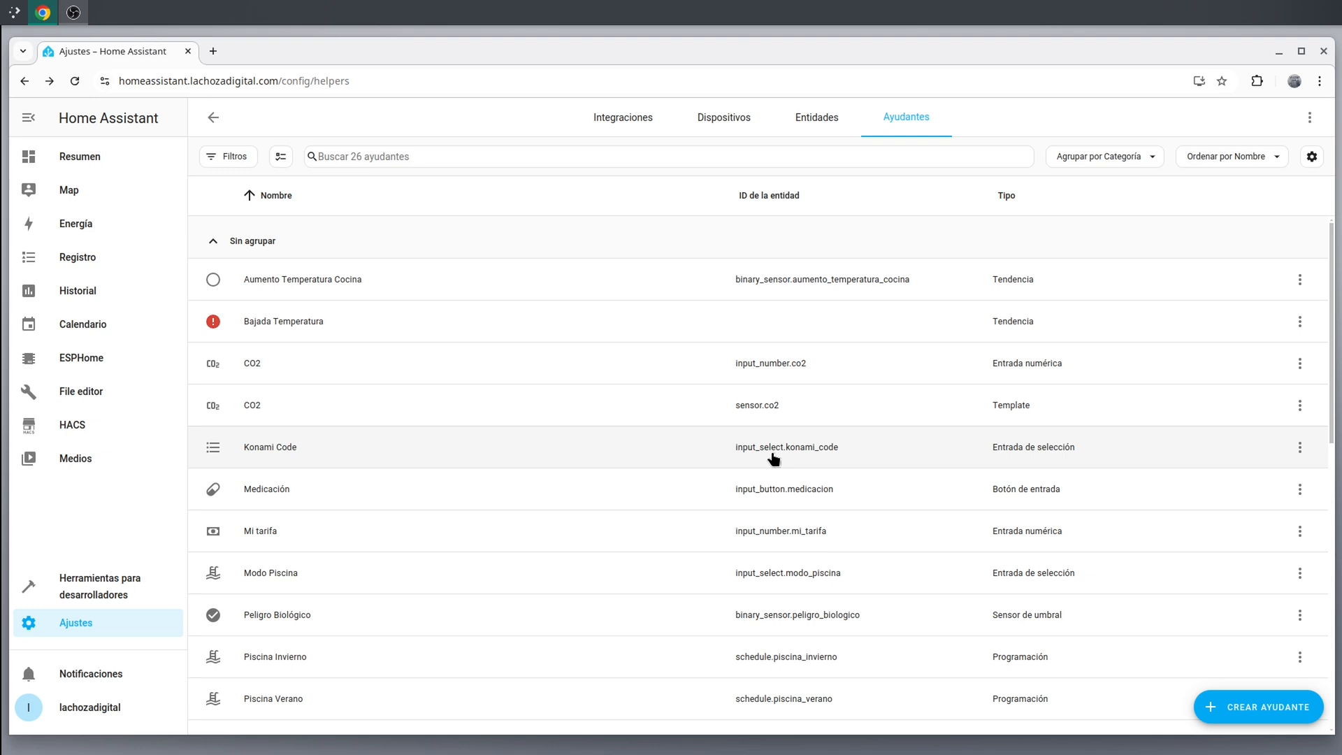
# - In the Bajada Temperatura options, set the maximum stored samples to 10, the minimum rate of change to 0.003 and the sample duration to 600 seconds
pyautogui.click(337, 327)
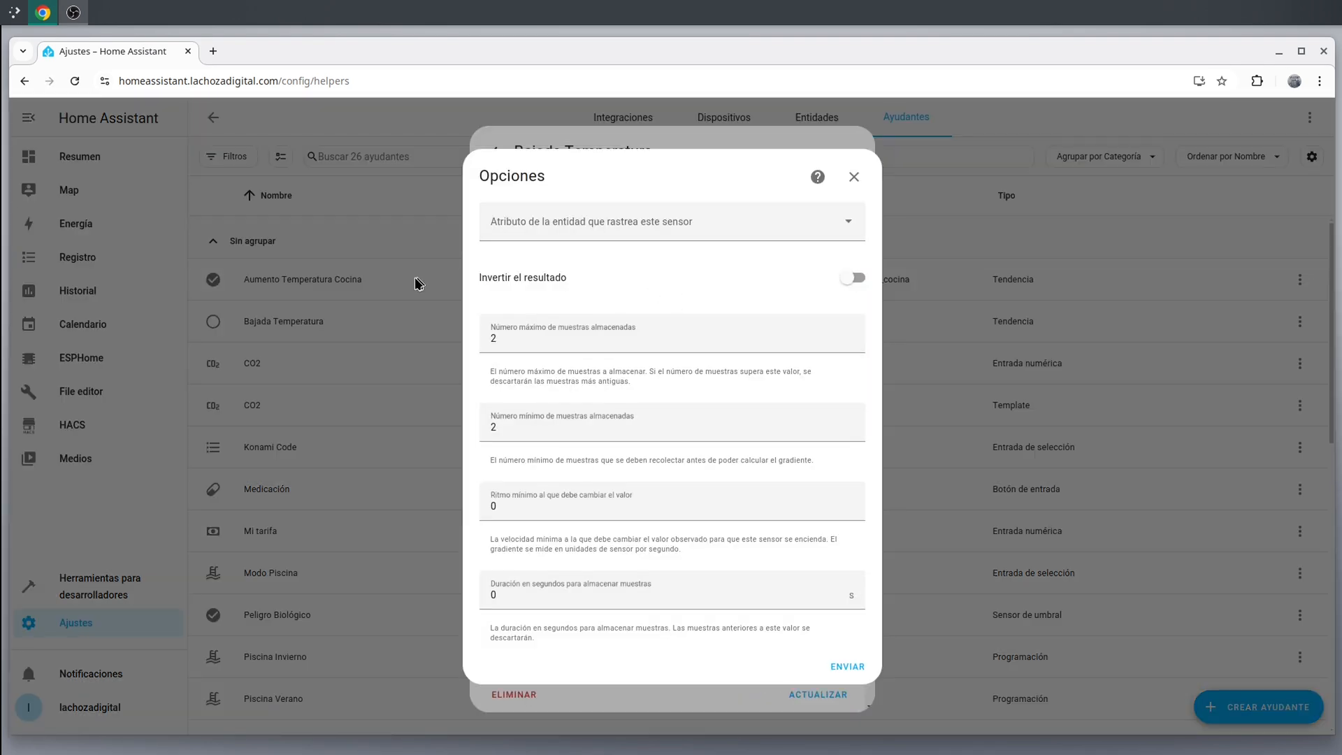
pyautogui.click(556, 341)
pyautogui.press('BackSpace')
pyautogui.write('10')
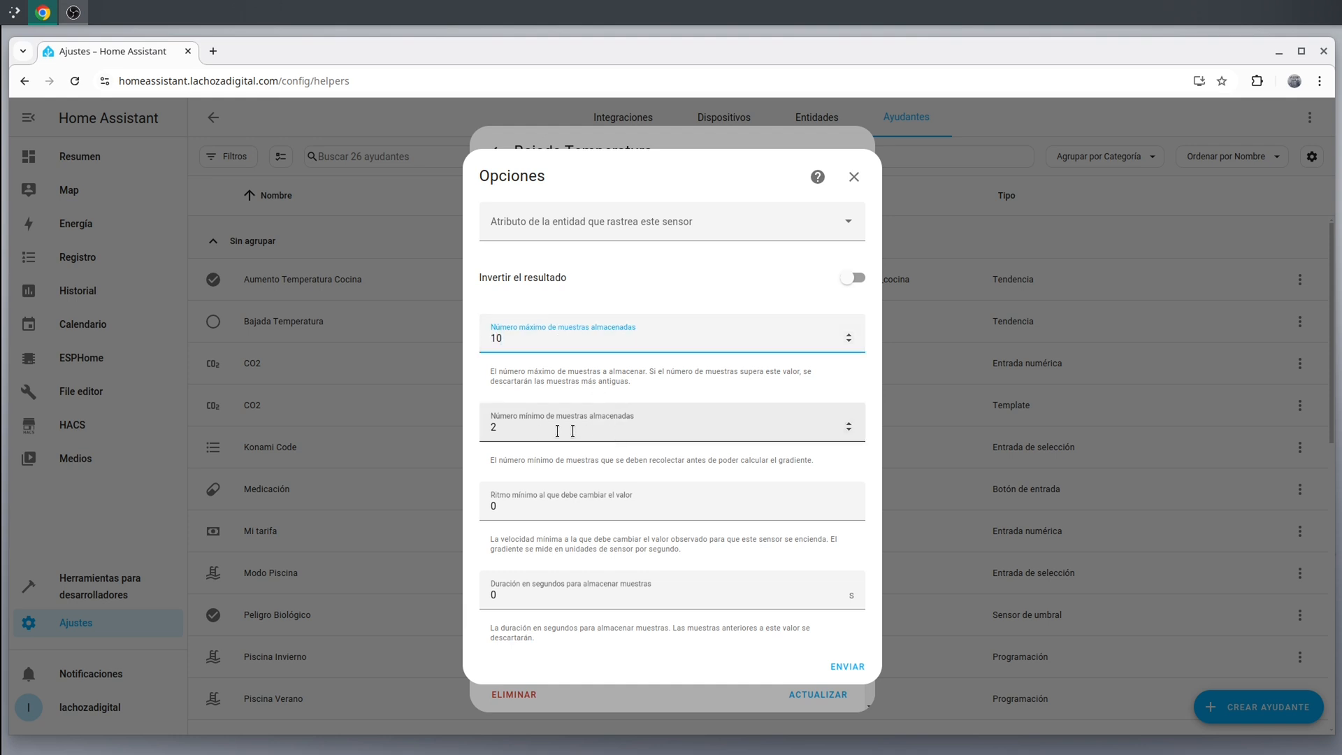
pyautogui.click(502, 506)
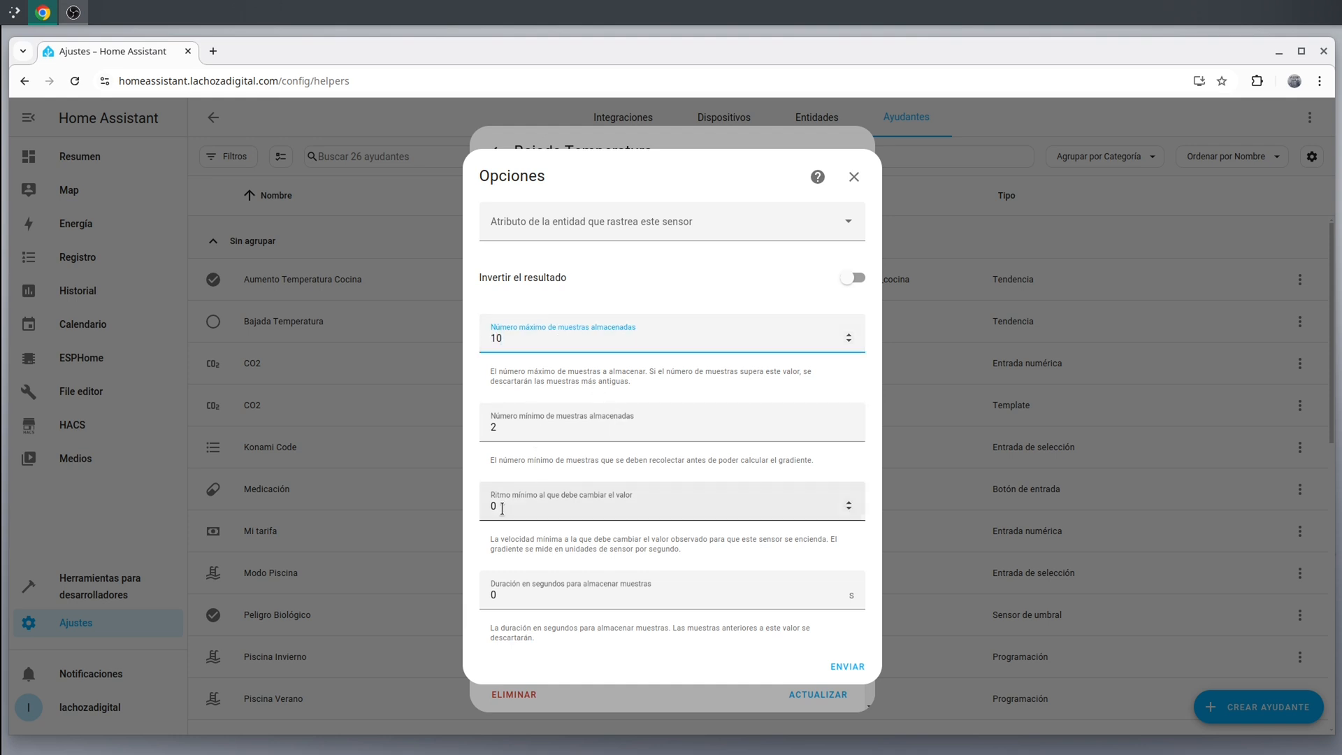
pyautogui.write('.003')
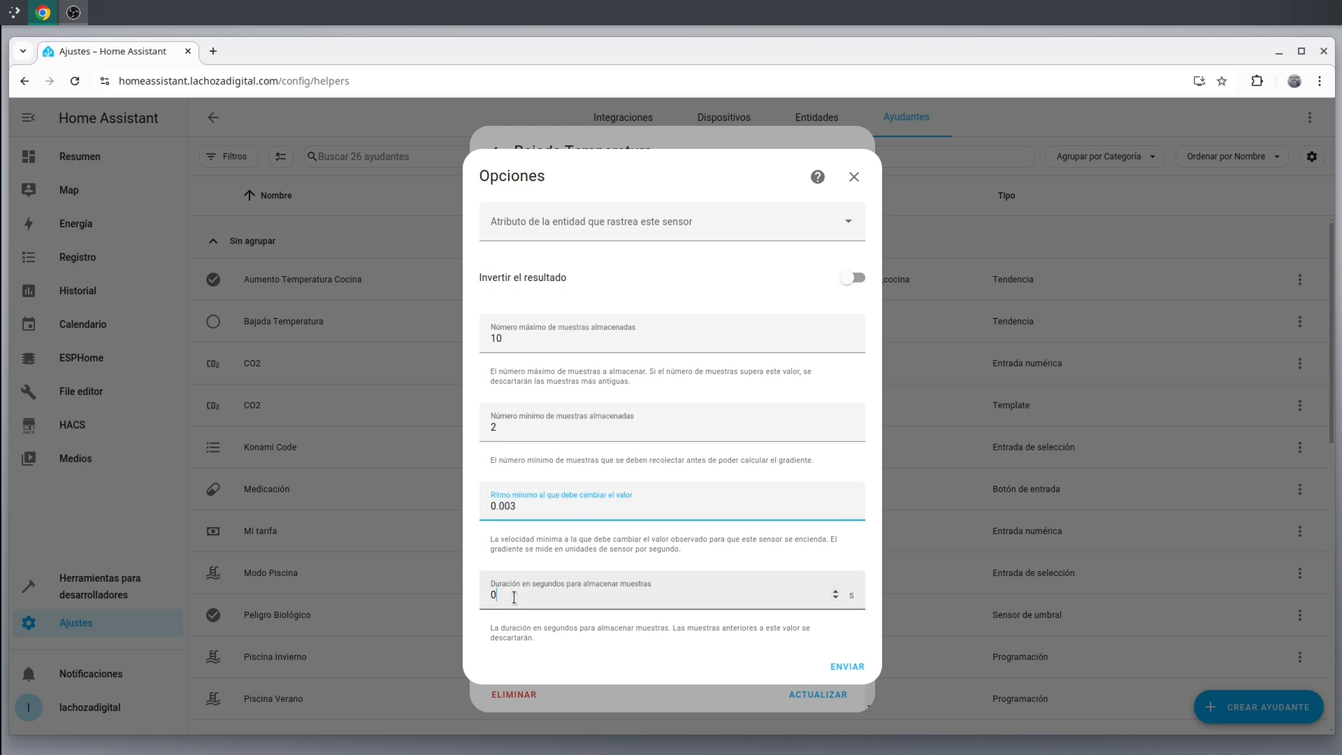
pyautogui.moveTo(514, 597); pyautogui.dragTo(488, 604)
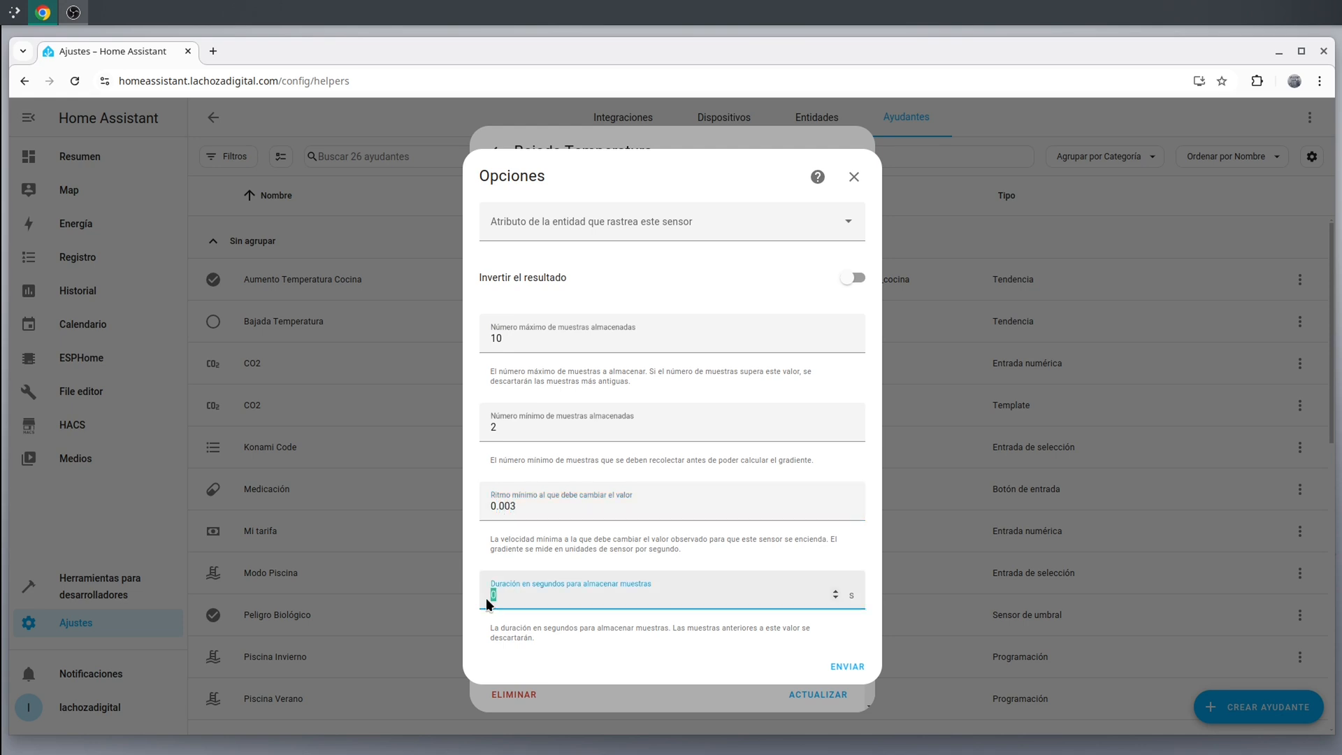
pyautogui.hotkey('shift', 'Tab')
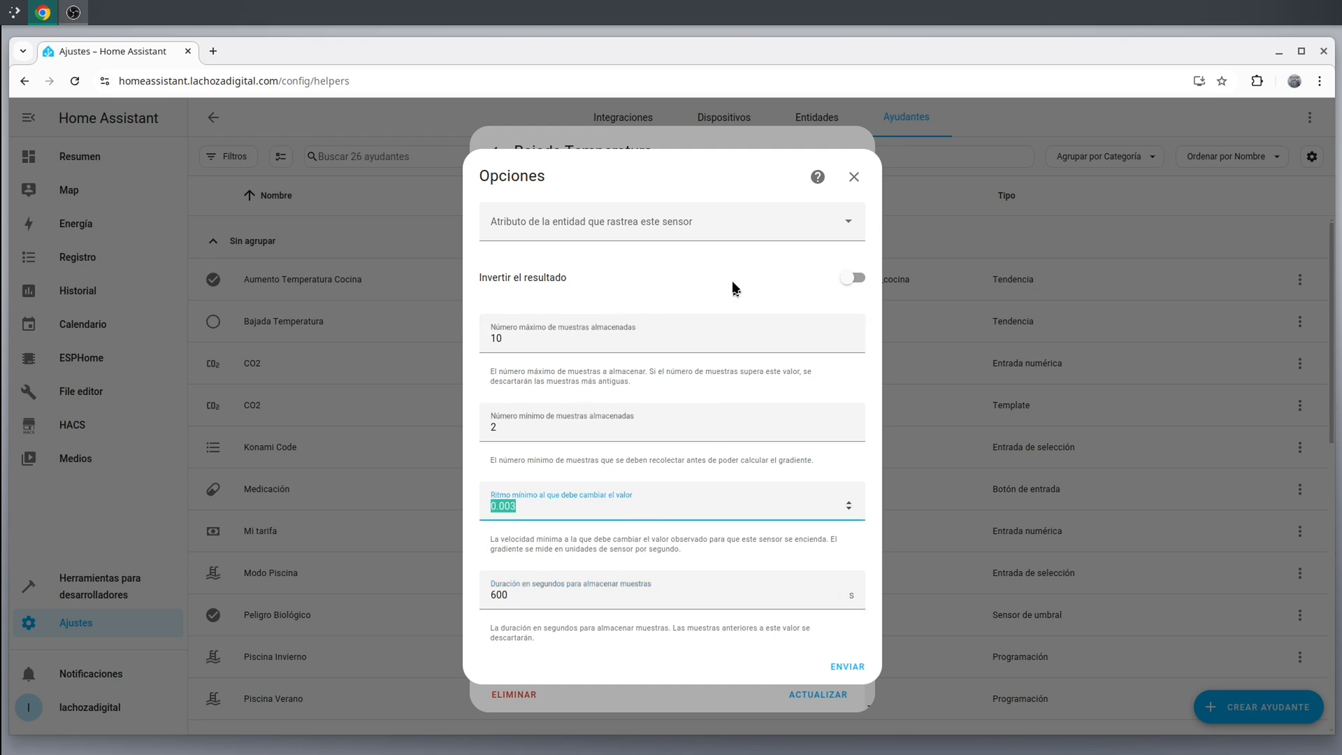
# - Enable Invertir el resultado for the Bajada Temperatura helper and save its options
pyautogui.click(856, 282)
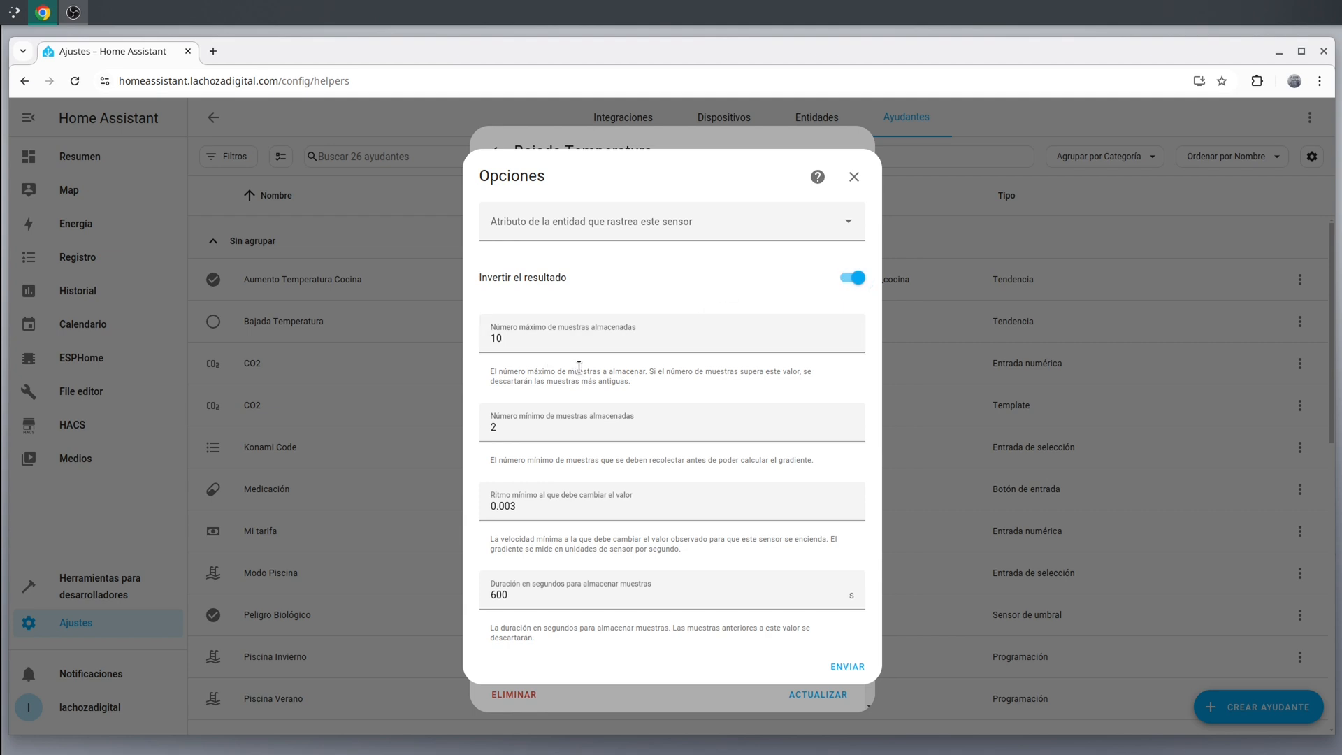
pyautogui.click(856, 282)
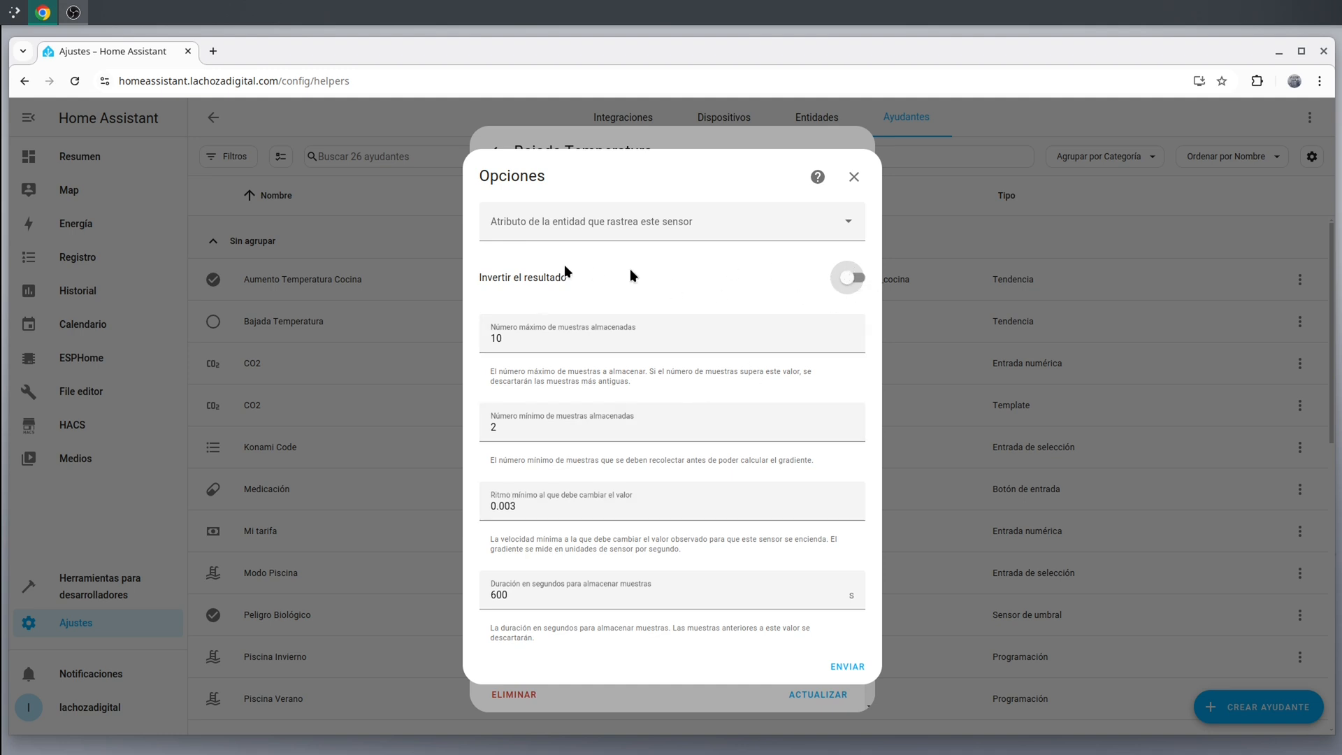
pyautogui.click(858, 280)
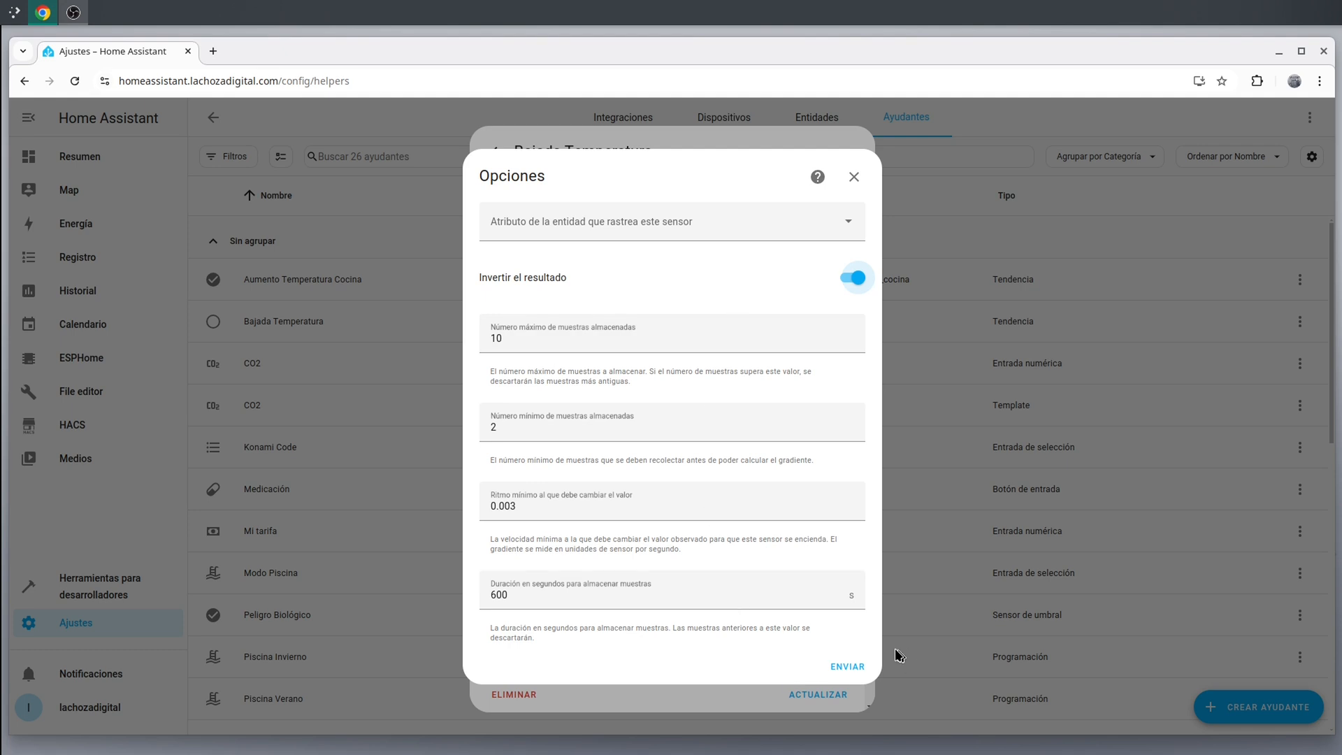
pyautogui.click(845, 667)
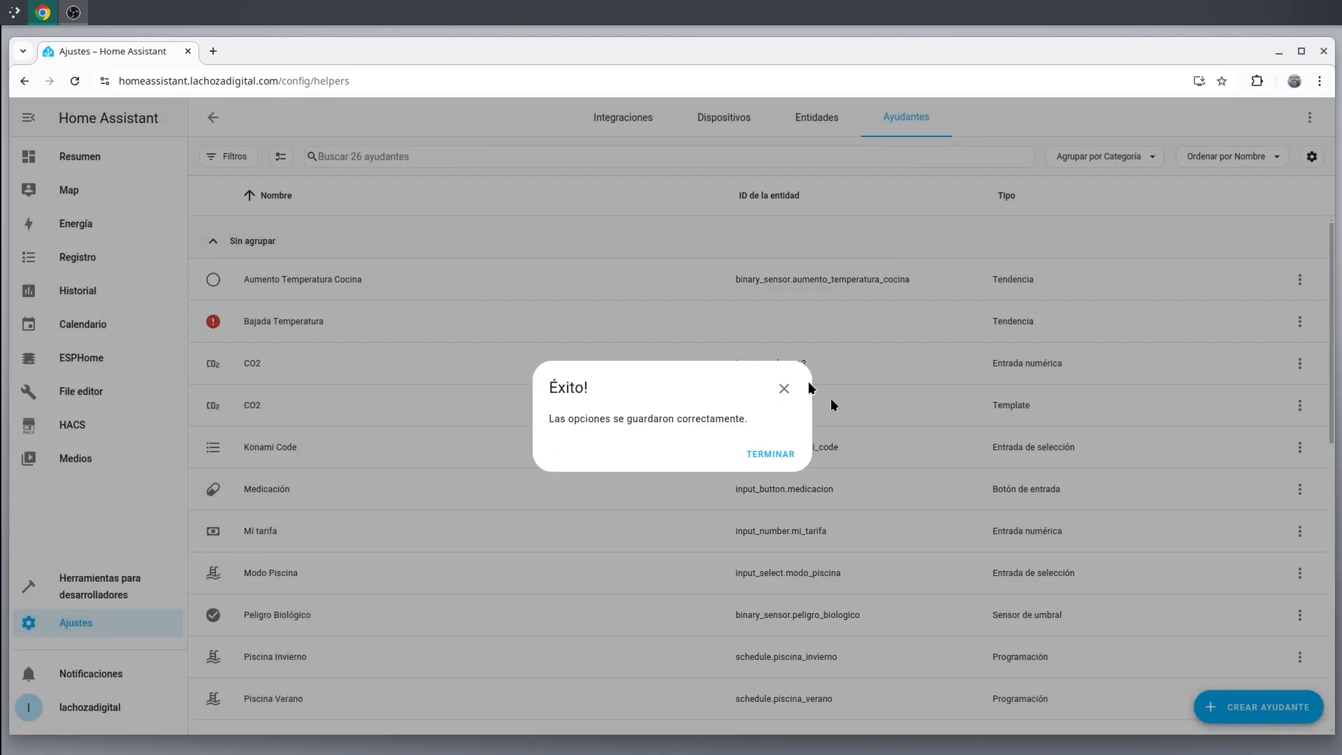
pyautogui.click(787, 464)
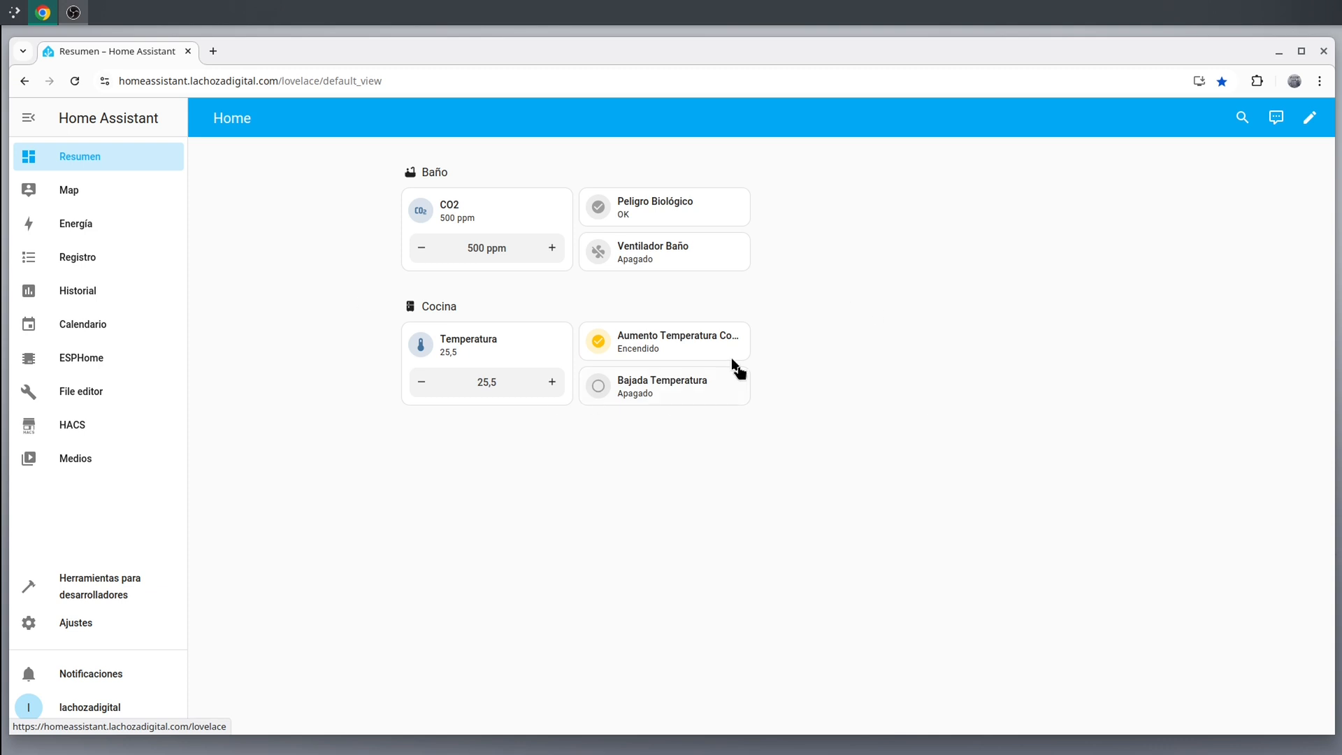
# - Test both trend sensors on the dashboard by raising the kitchen Temperatura to 25,7 and lowering it to 25,4
pyautogui.click(552, 382)
pyautogui.click(553, 382)
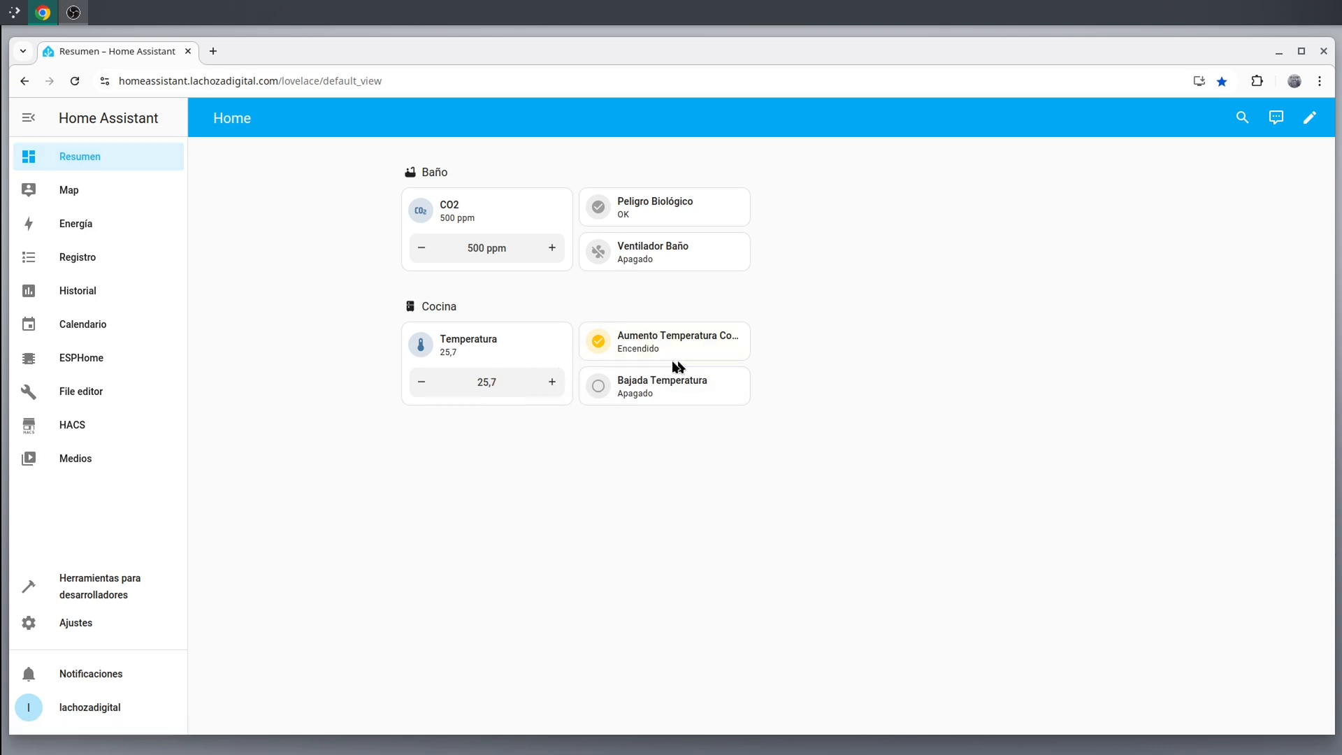
pyautogui.click(421, 381)
pyautogui.click(421, 381)
pyautogui.click(422, 381)
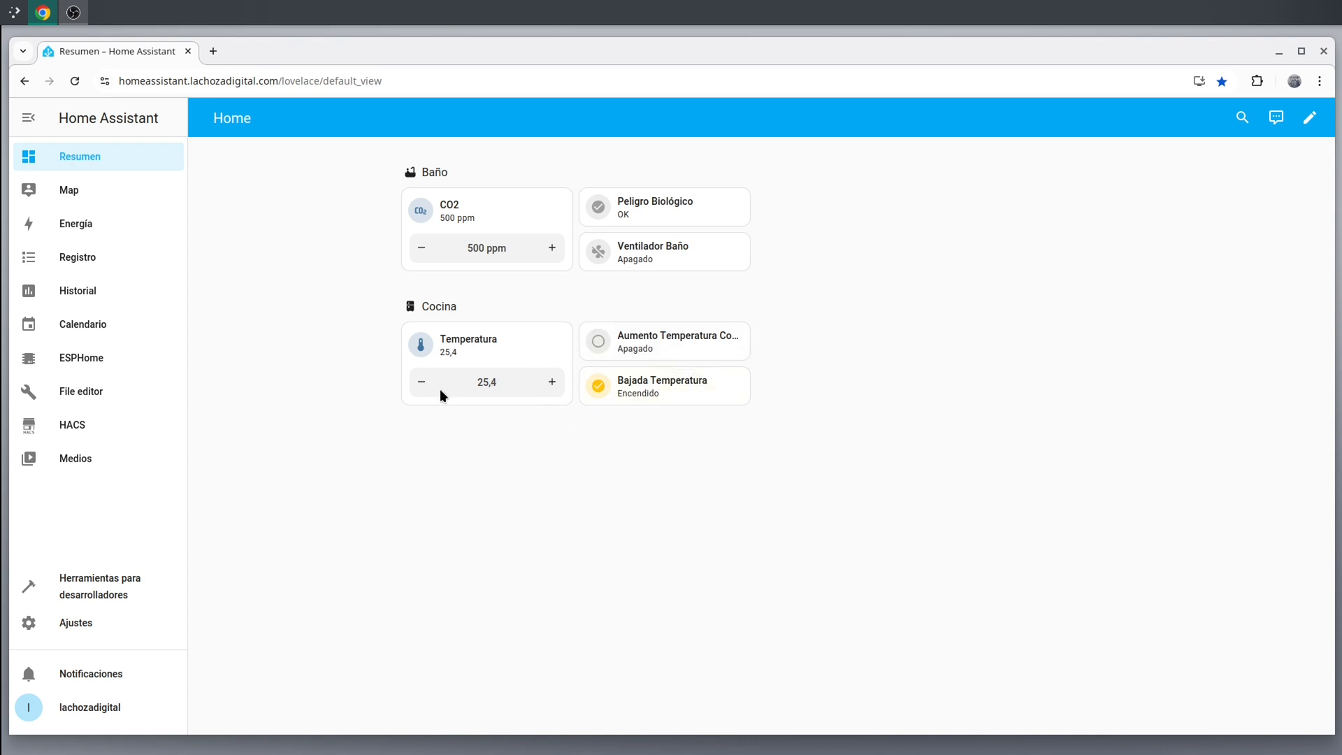
# - Continue testing the trend sensors by lowering the kitchen Temperatura further and raising it to 25,8
pyautogui.click(420, 382)
pyautogui.click(420, 382)
pyautogui.click(420, 382)
pyautogui.click(553, 383)
pyautogui.click(553, 383)
pyautogui.click(552, 384)
pyautogui.click(553, 383)
pyautogui.click(553, 383)
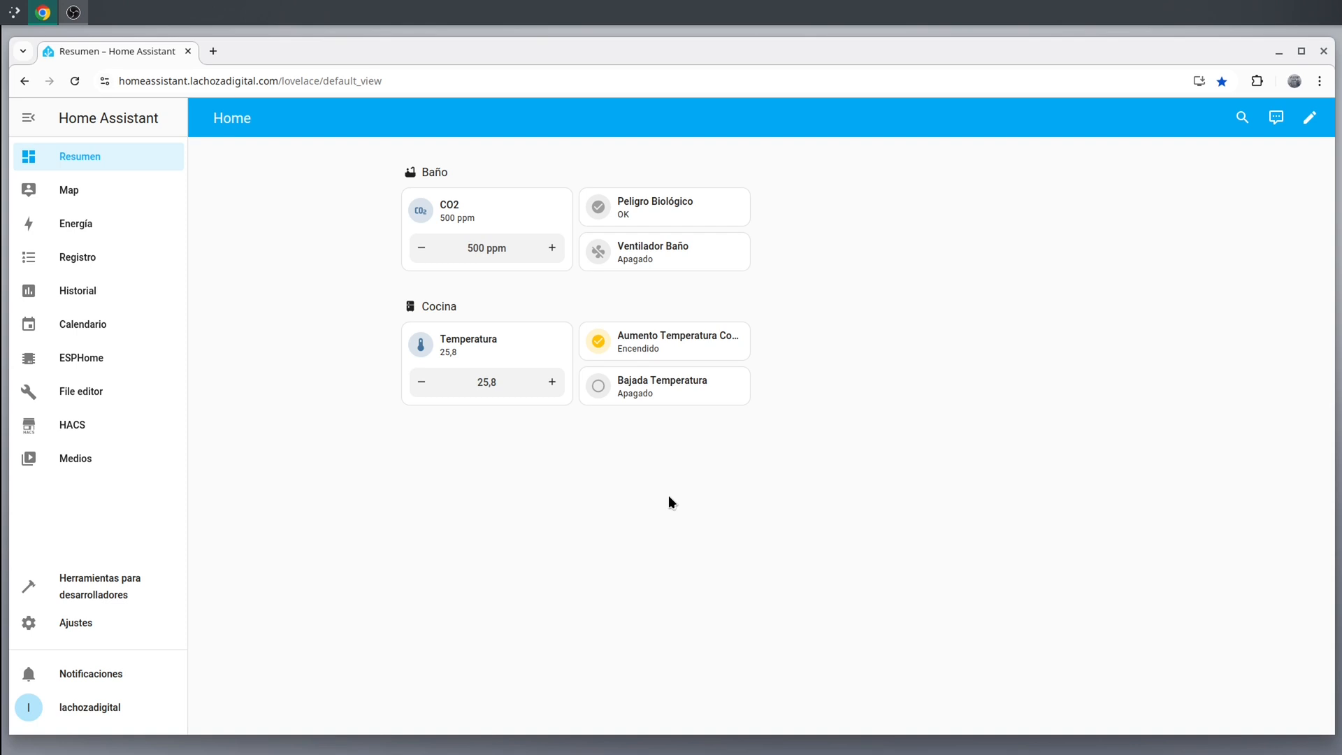
# - Create a new automation from scratch in the Automatizaciones y escenas settings
pyautogui.click(98, 625)
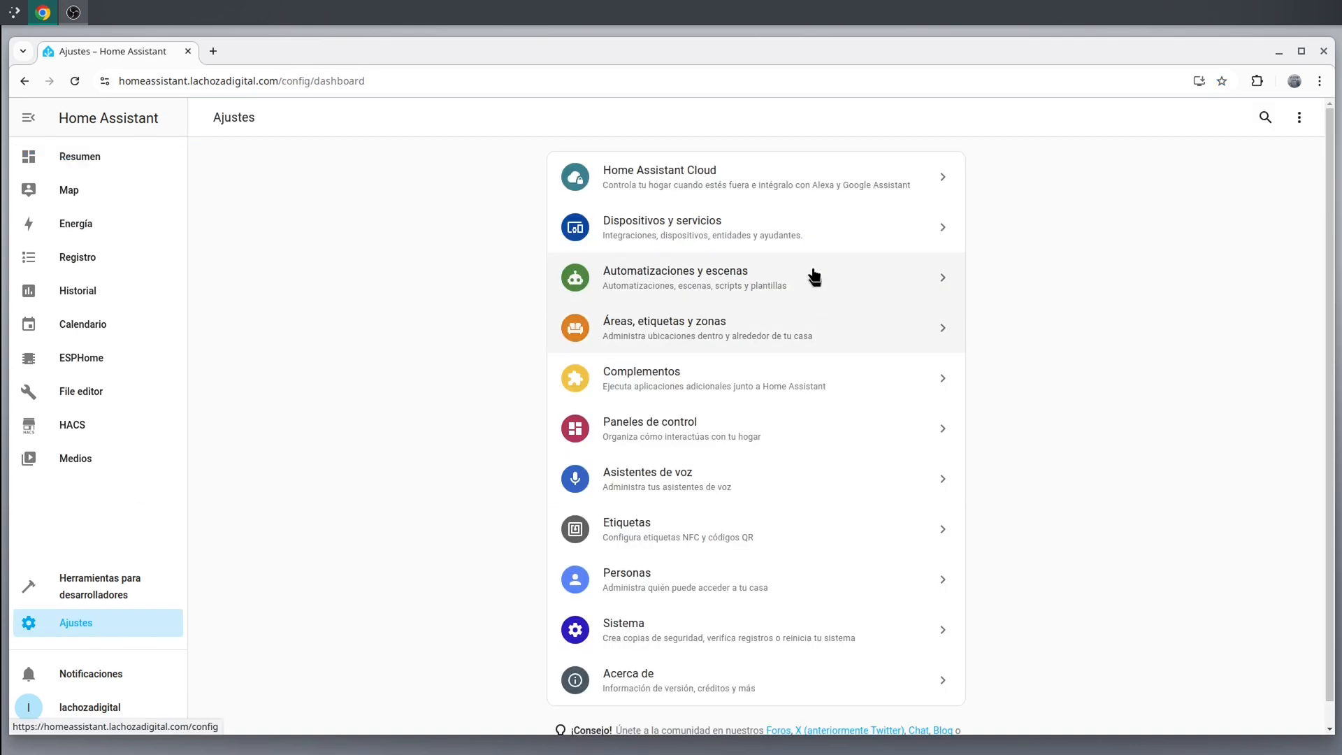
pyautogui.click(769, 278)
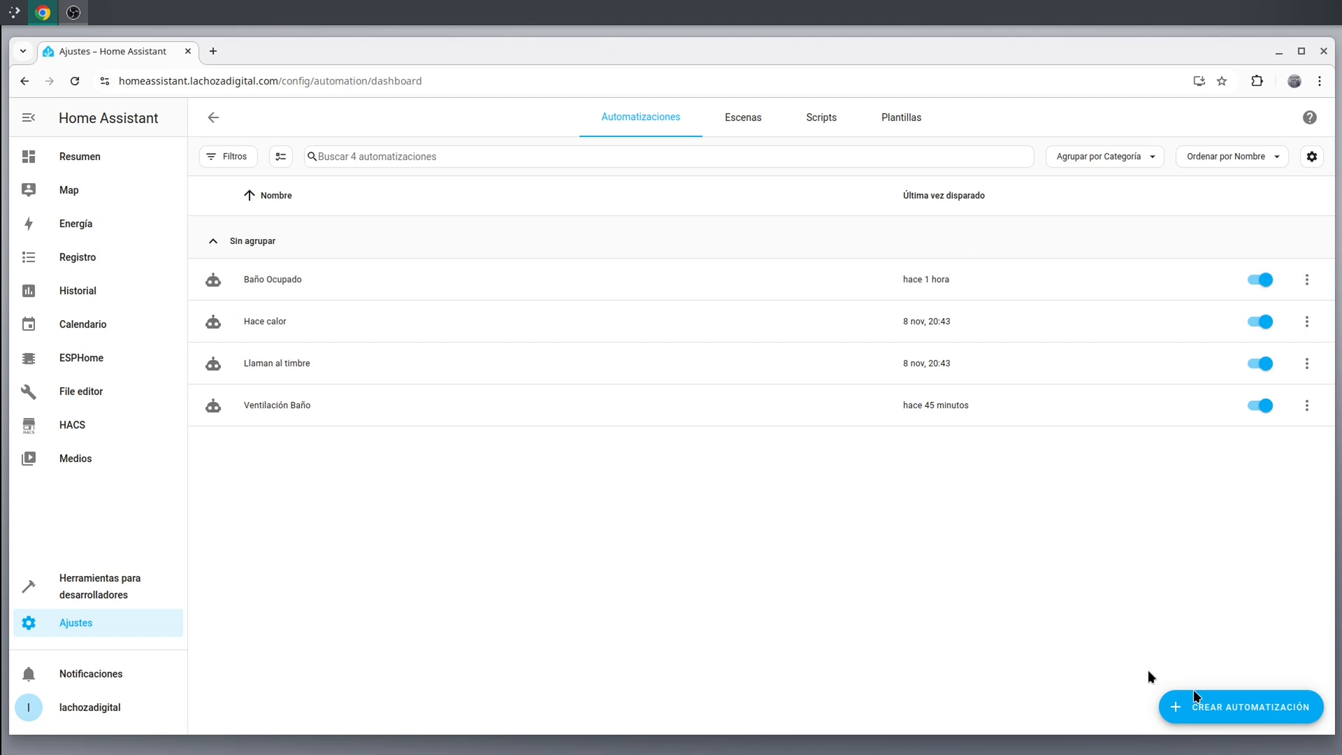
pyautogui.click(1287, 708)
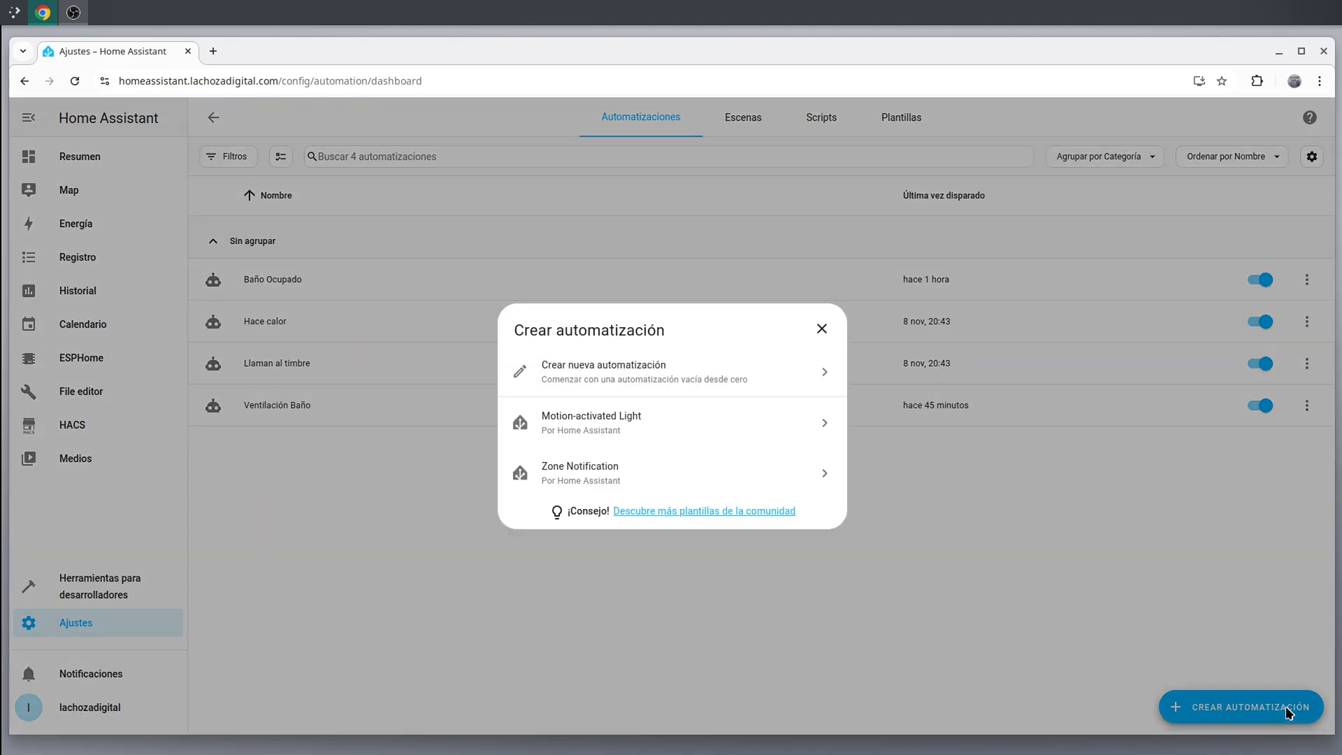
pyautogui.click(670, 374)
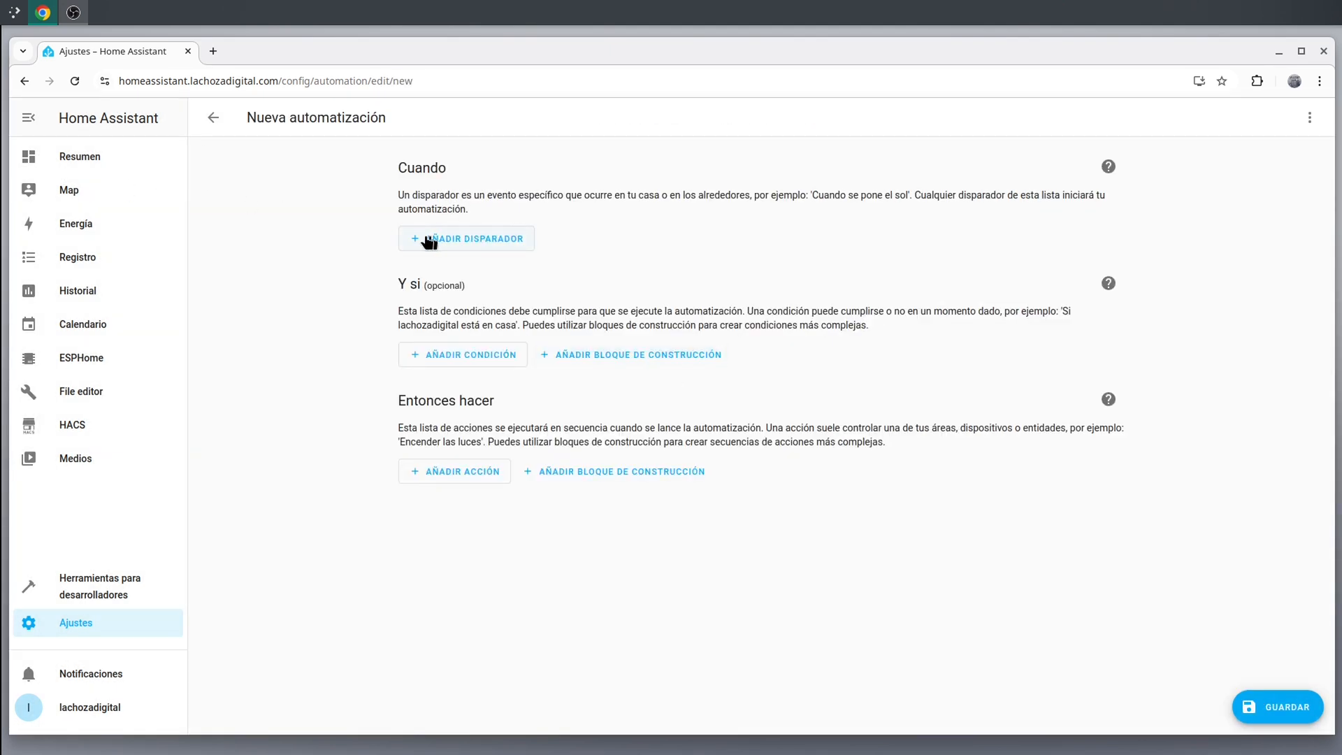
# - Add an Estado trigger that fires when Aumento Temperatura Cocina changes to Encendido
pyautogui.click(470, 238)
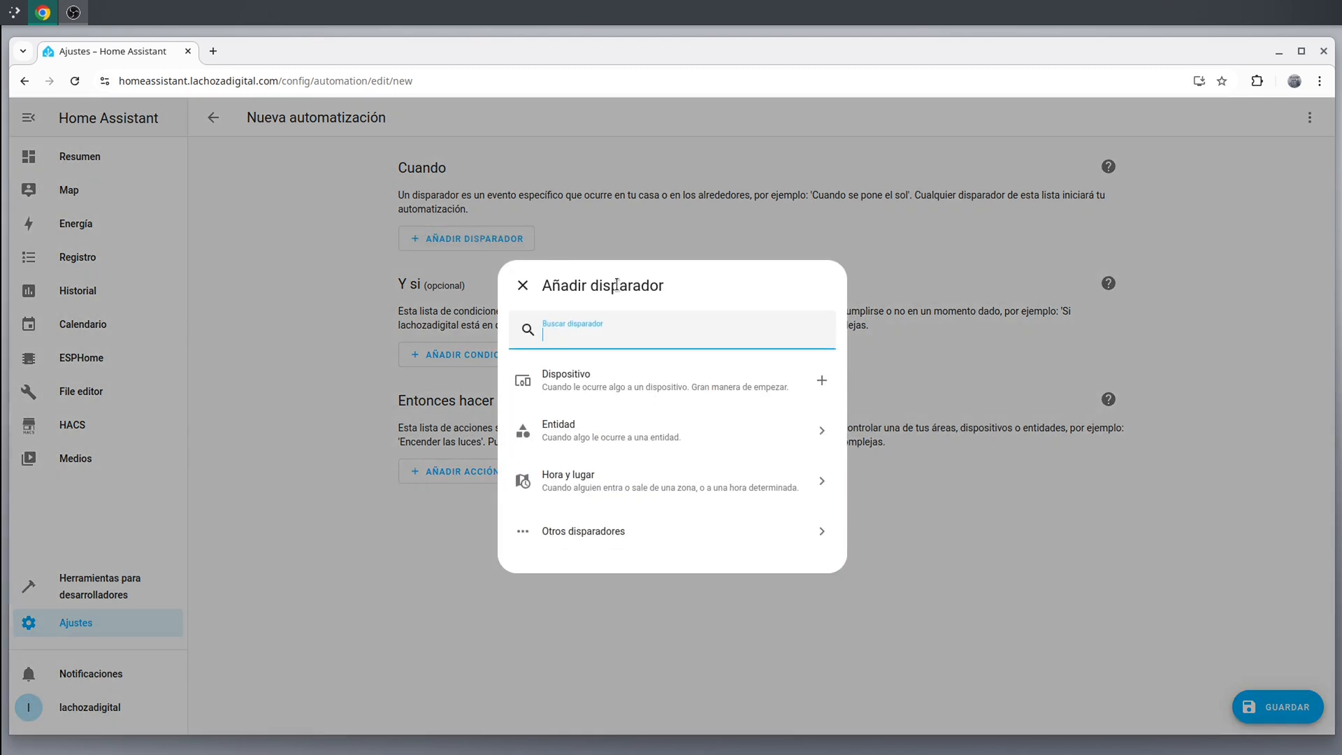
pyautogui.write('estado')
pyautogui.click(650, 367)
pyautogui.click(502, 263)
pyautogui.write('cocina')
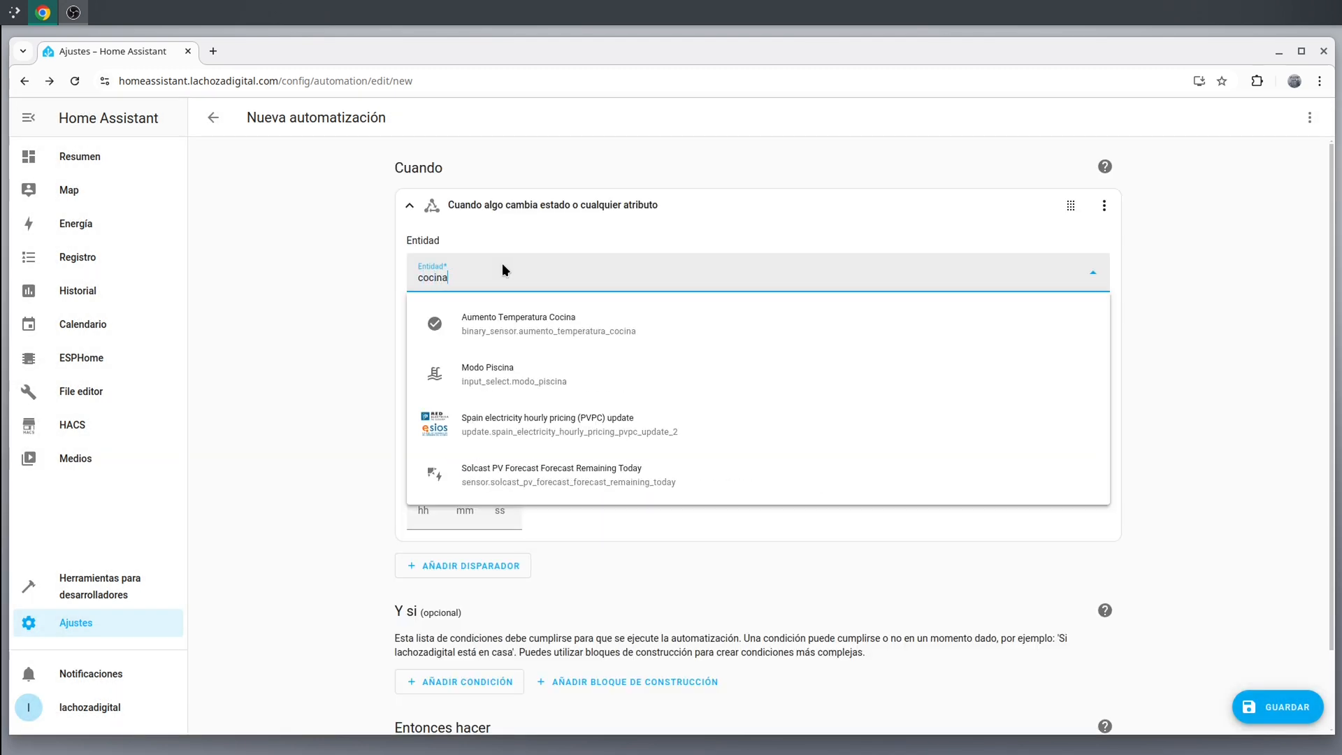
pyautogui.click(517, 325)
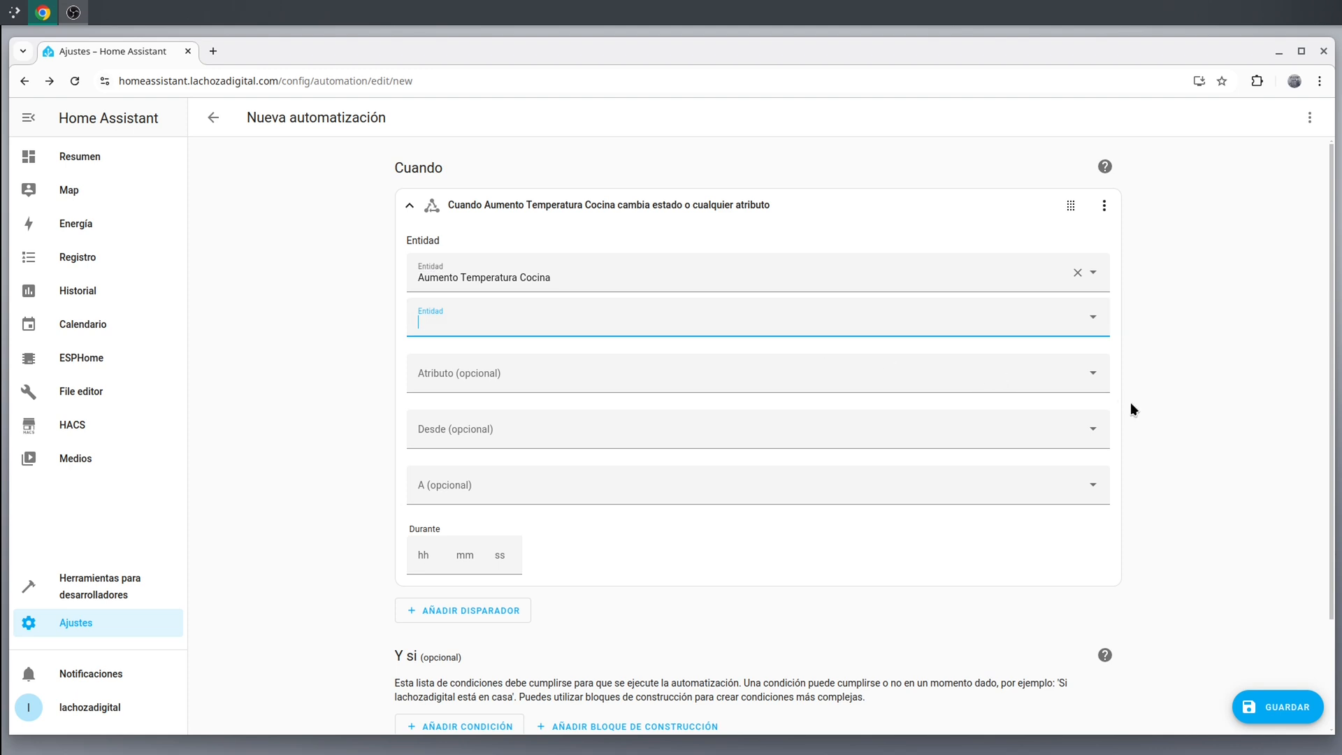
pyautogui.click(524, 493)
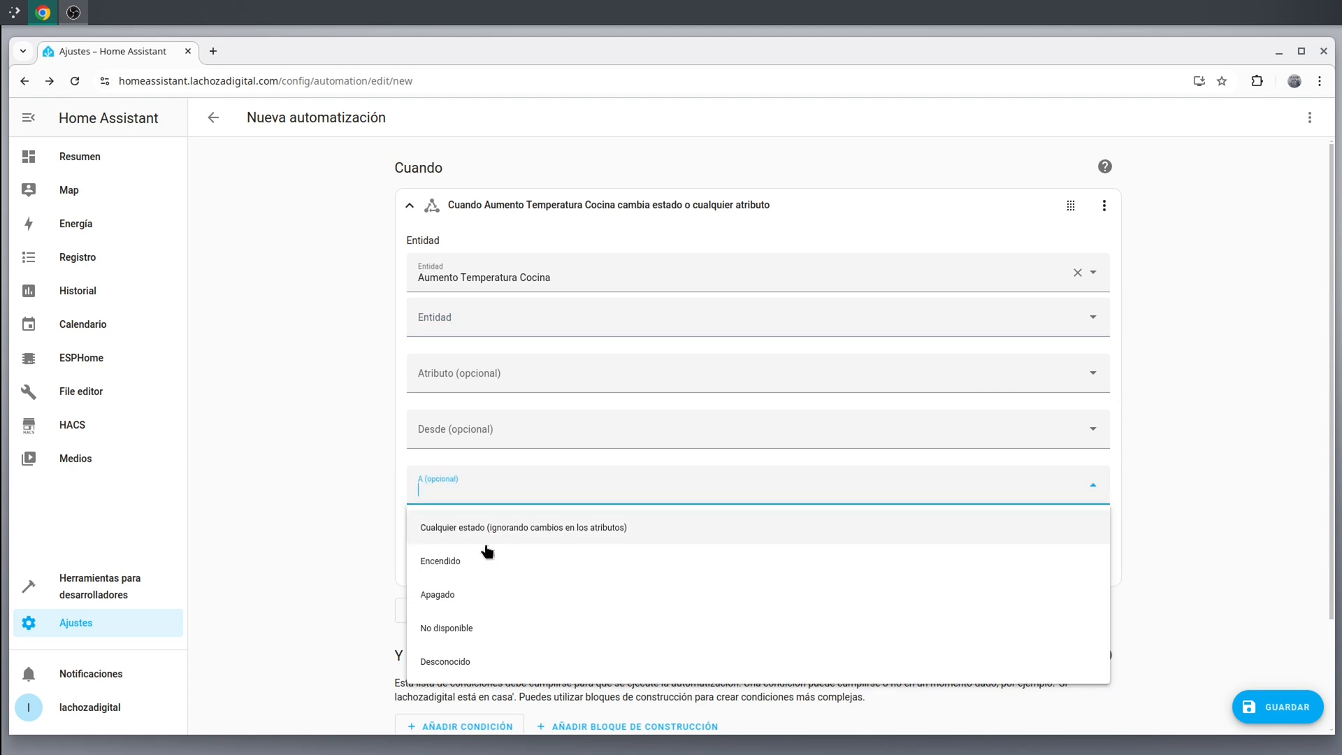
pyautogui.click(469, 566)
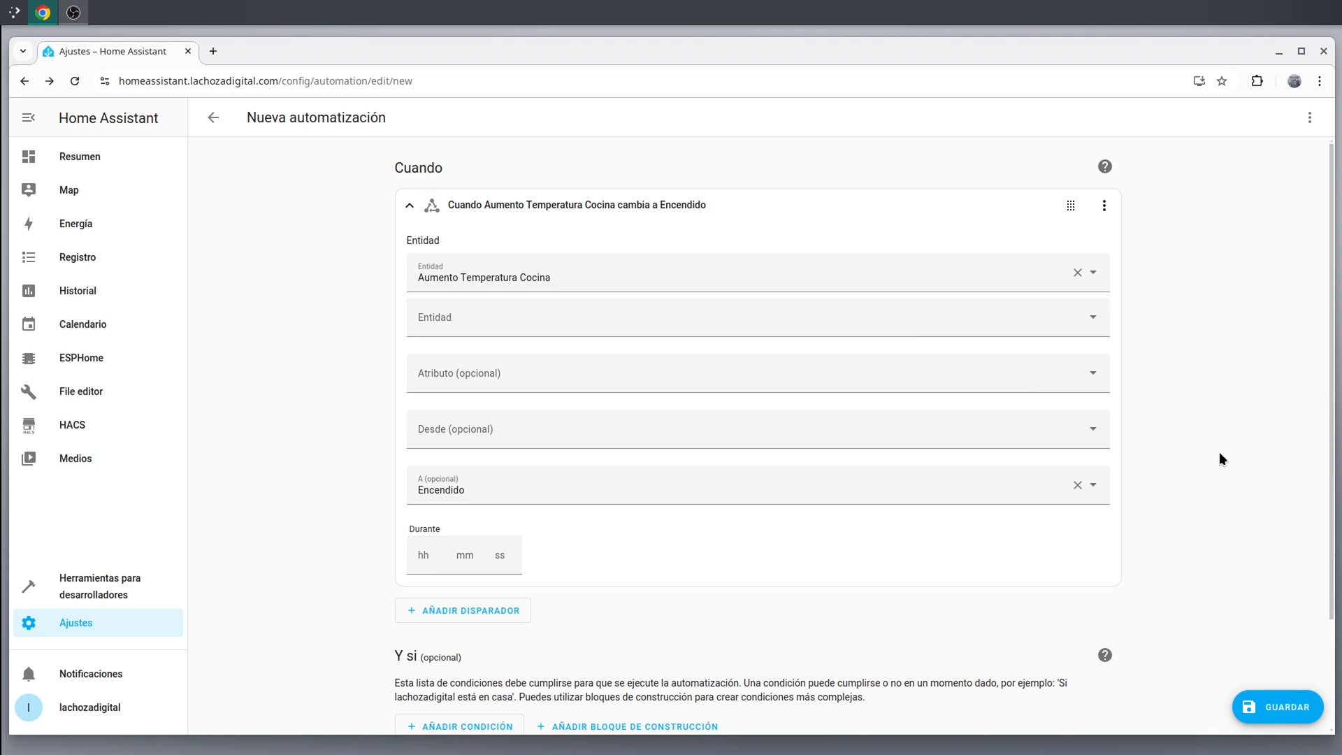
# - Add an action that sends a personal Telegram notification with the message "Empezamos a cocinar"
pyautogui.scroll(-2, 1219, 458)
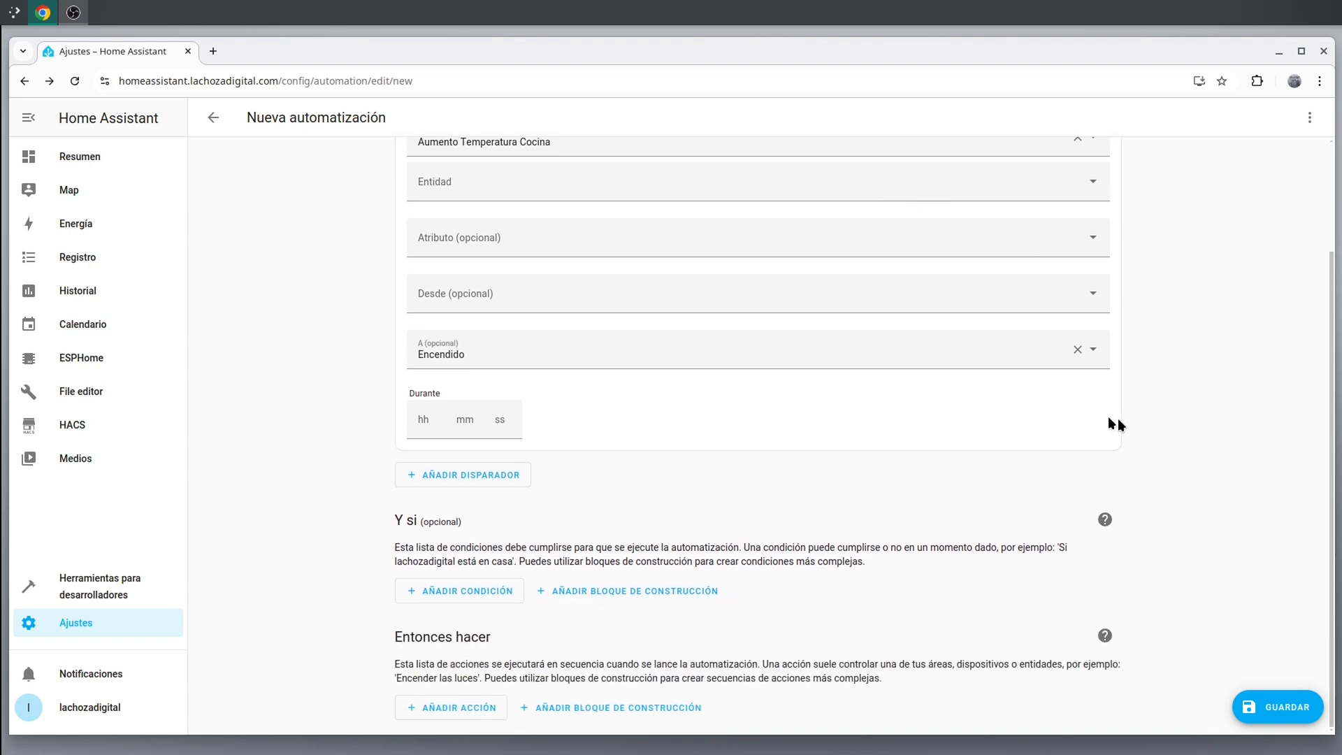
pyautogui.click(442, 713)
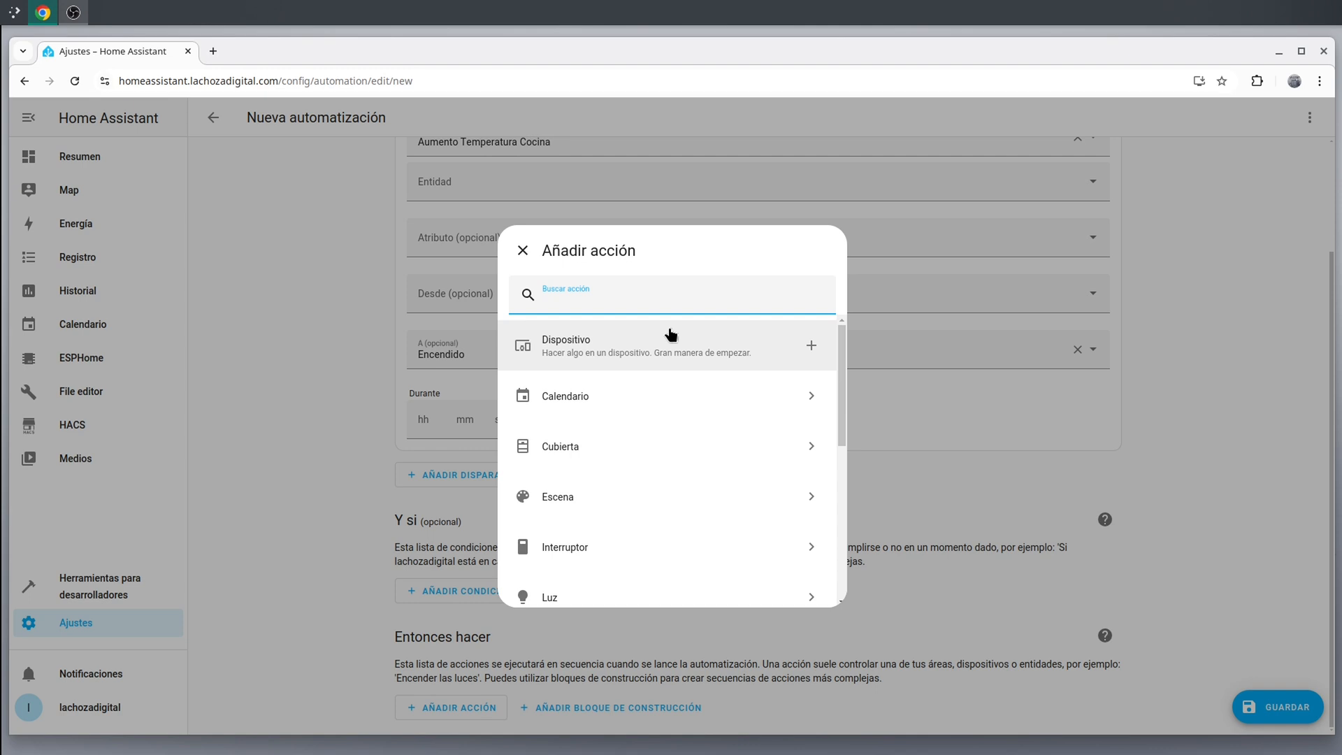
pyautogui.write('miguel')
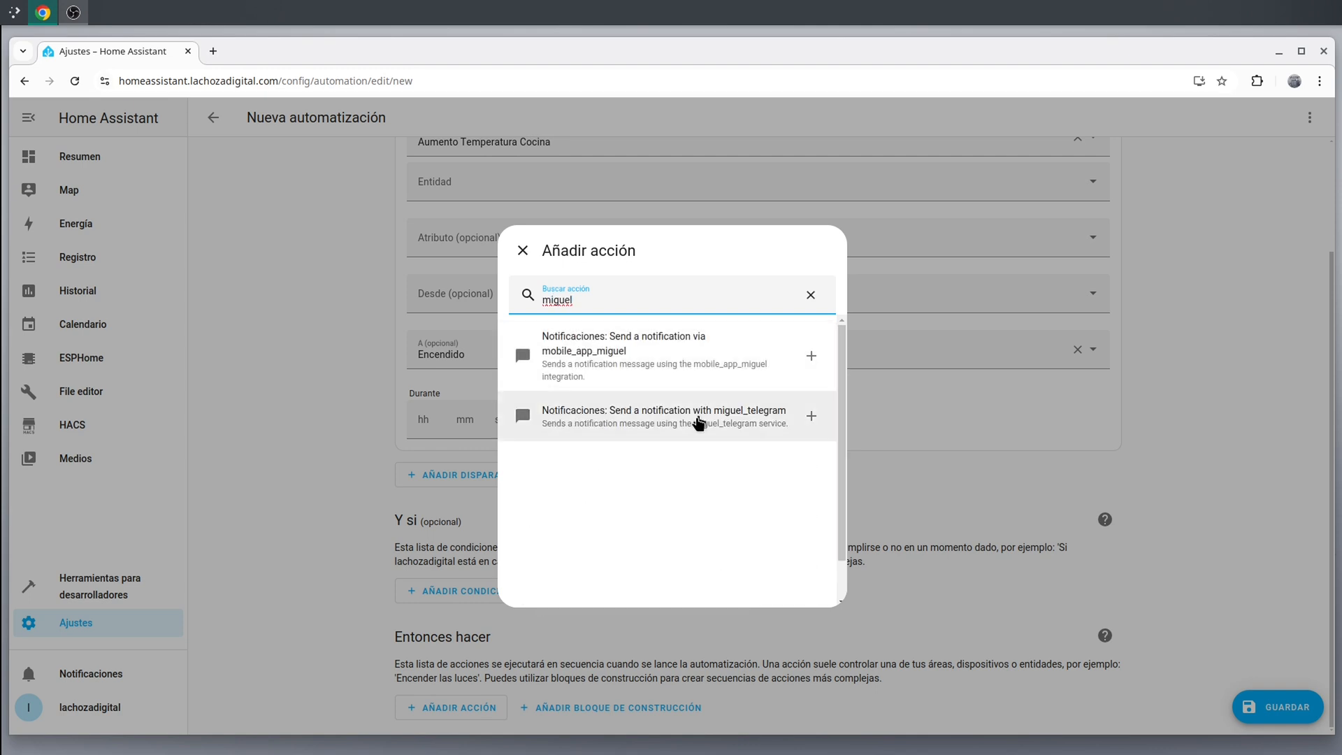
pyautogui.click(681, 427)
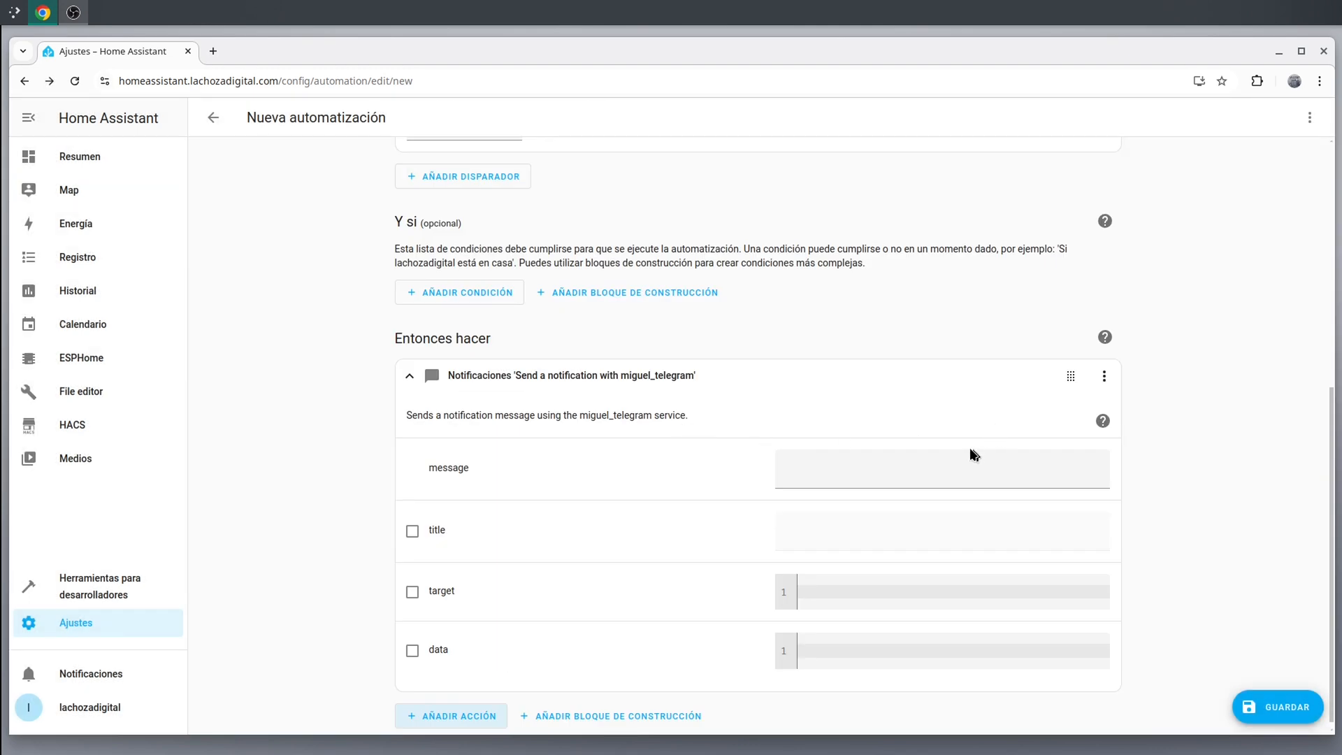
pyautogui.click(939, 465)
pyautogui.write('Empezamos a cocinar')
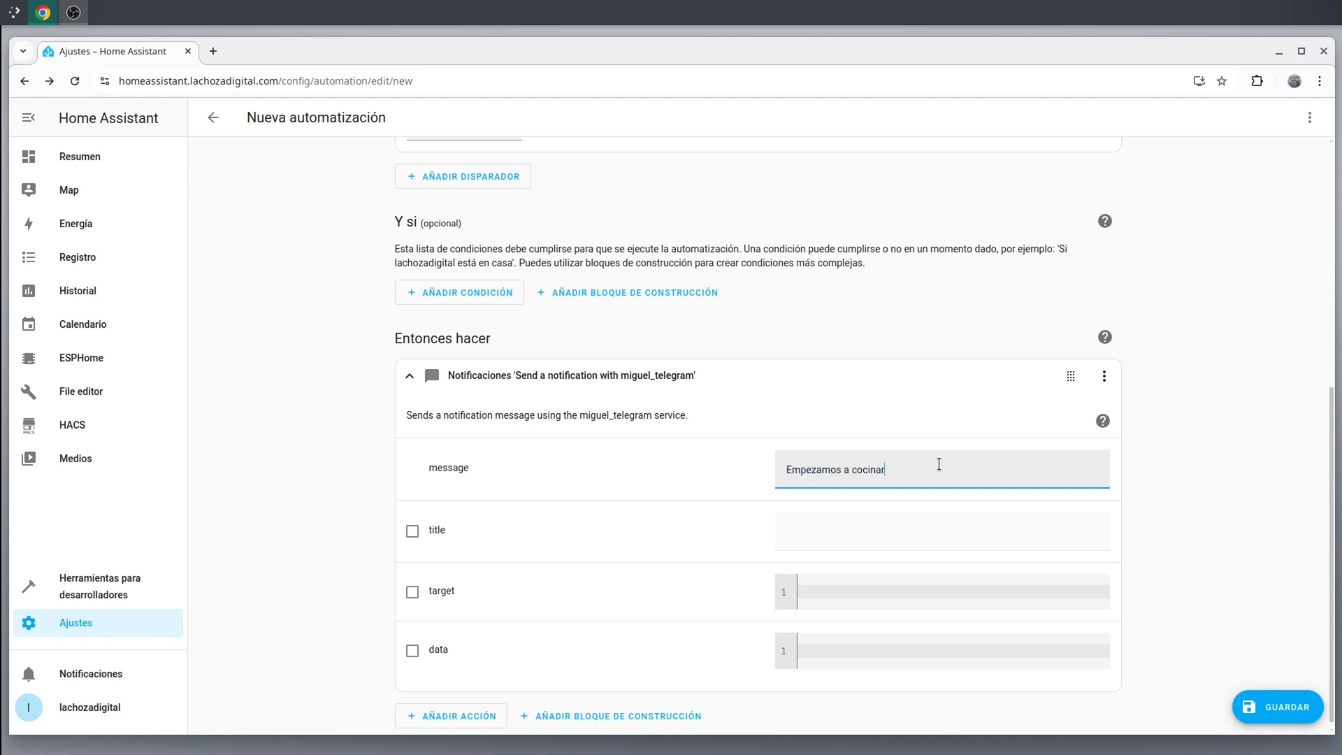
# - Add an "Esperar un disparador" action after the Telegram notification
pyautogui.scroll(-1, 440, 722)
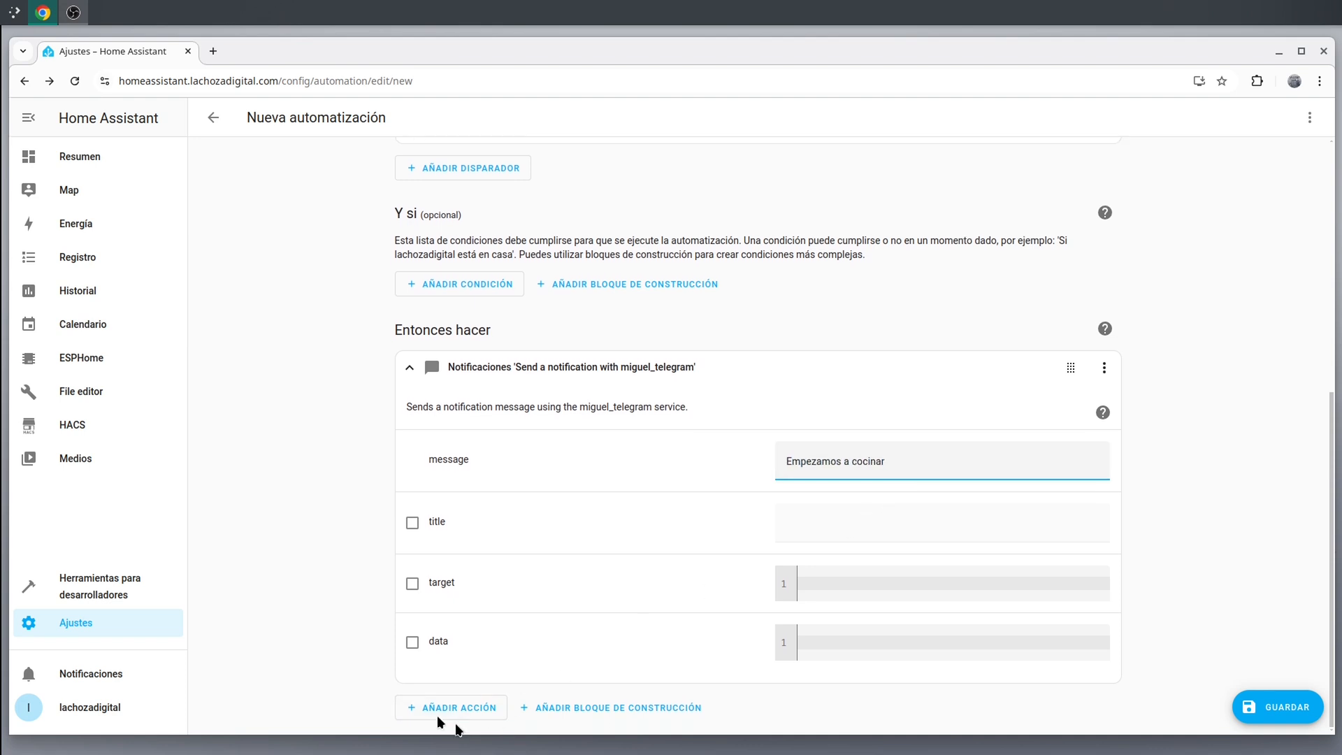
pyautogui.click(438, 714)
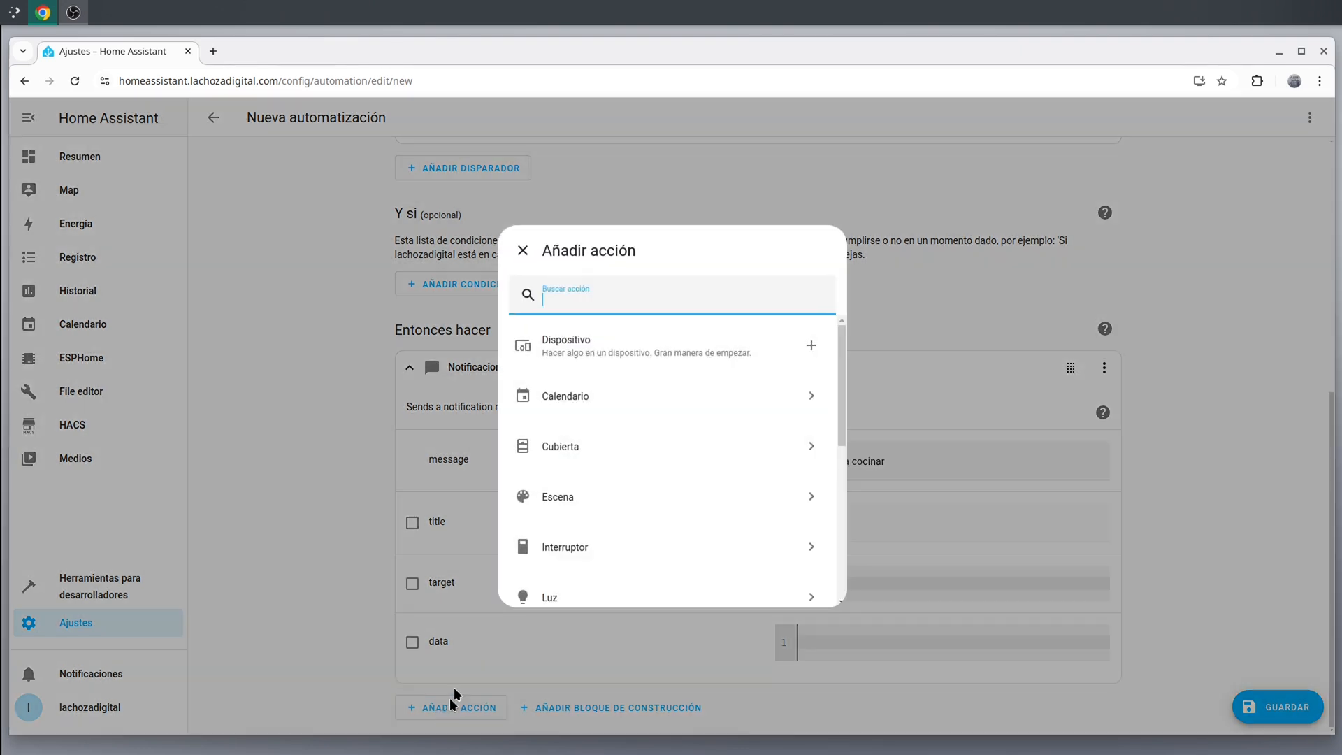
pyautogui.write('esperar')
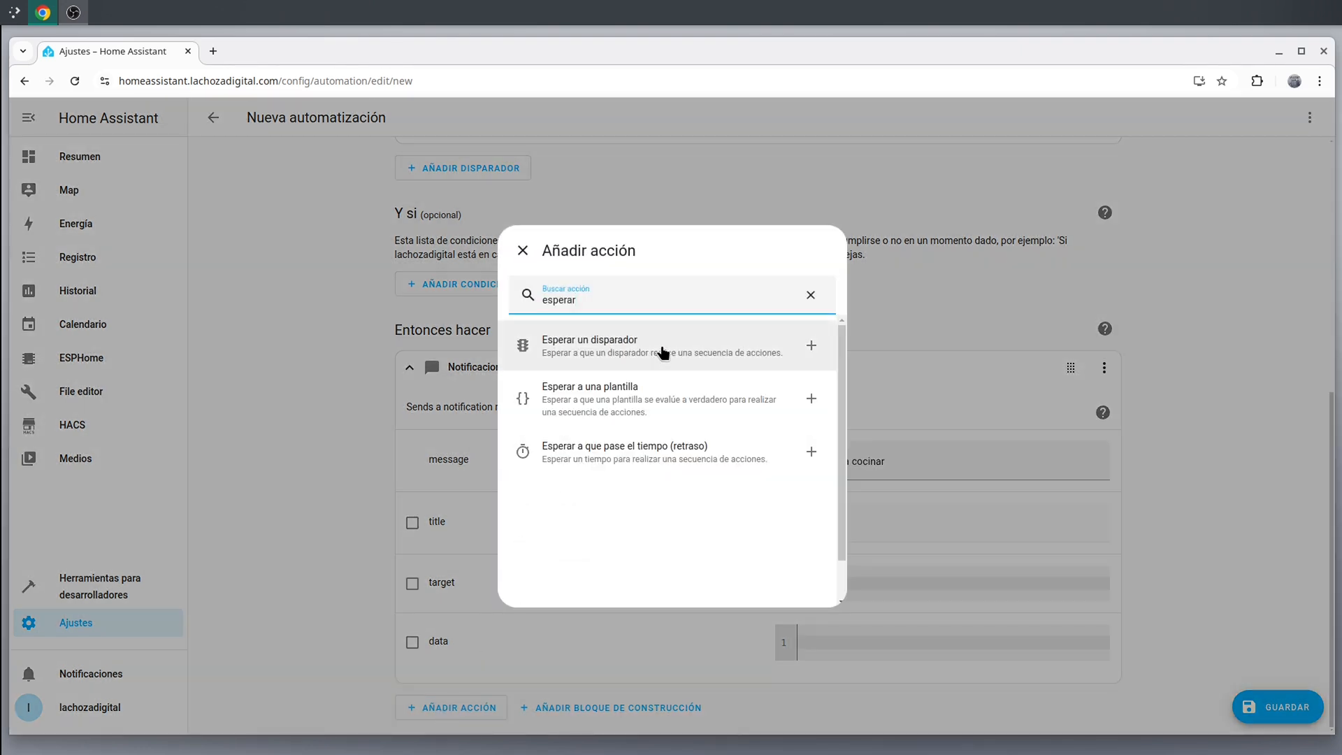
pyautogui.click(666, 351)
# - Add an Estado trigger to the wait action that fires when Bajada Temperatura changes to Encendido
pyautogui.click(487, 661)
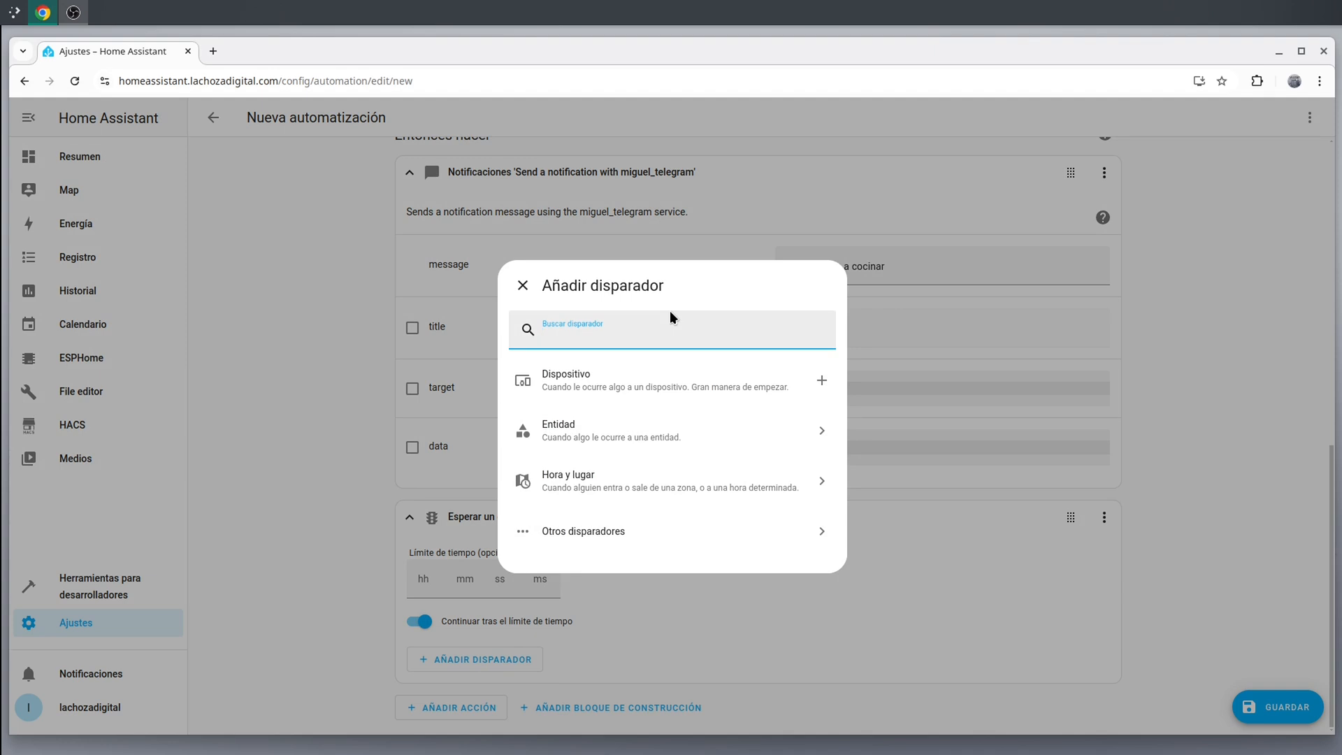
pyautogui.write('estado')
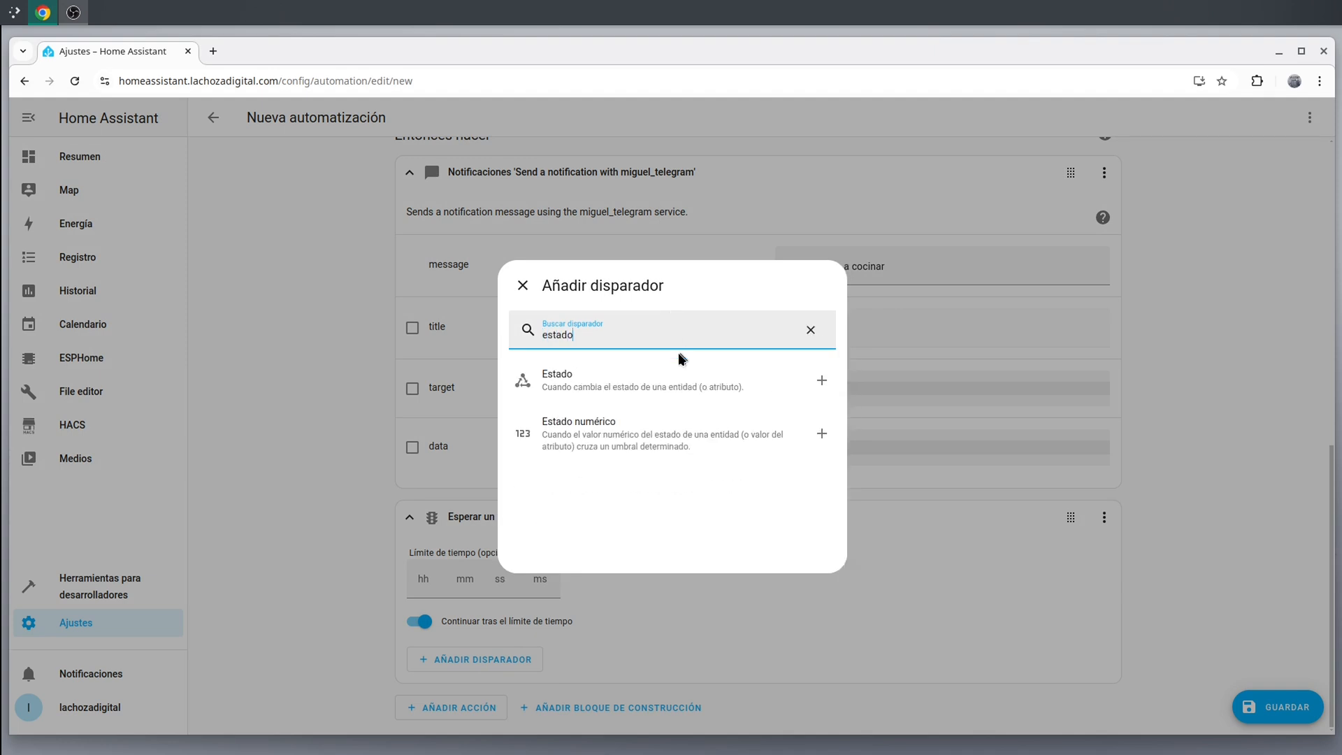
pyautogui.click(660, 379)
pyautogui.click(491, 375)
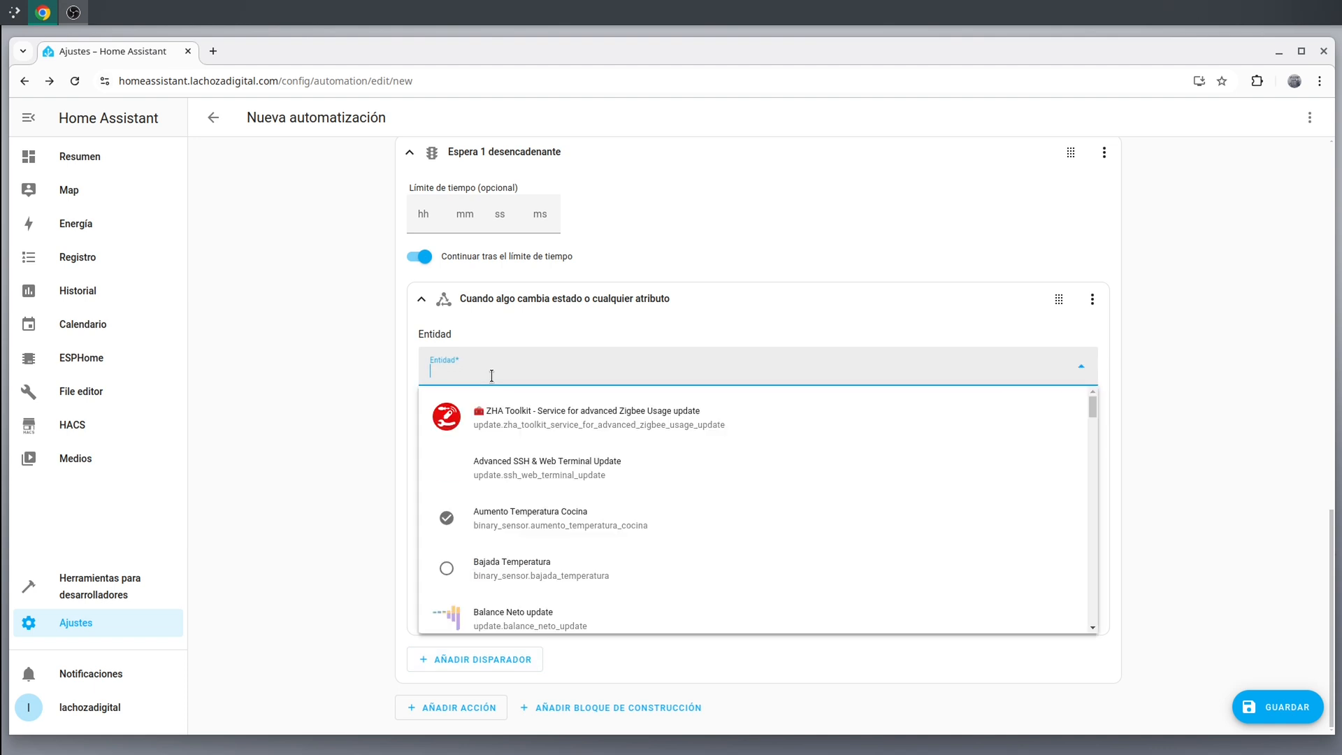
pyautogui.write('baja')
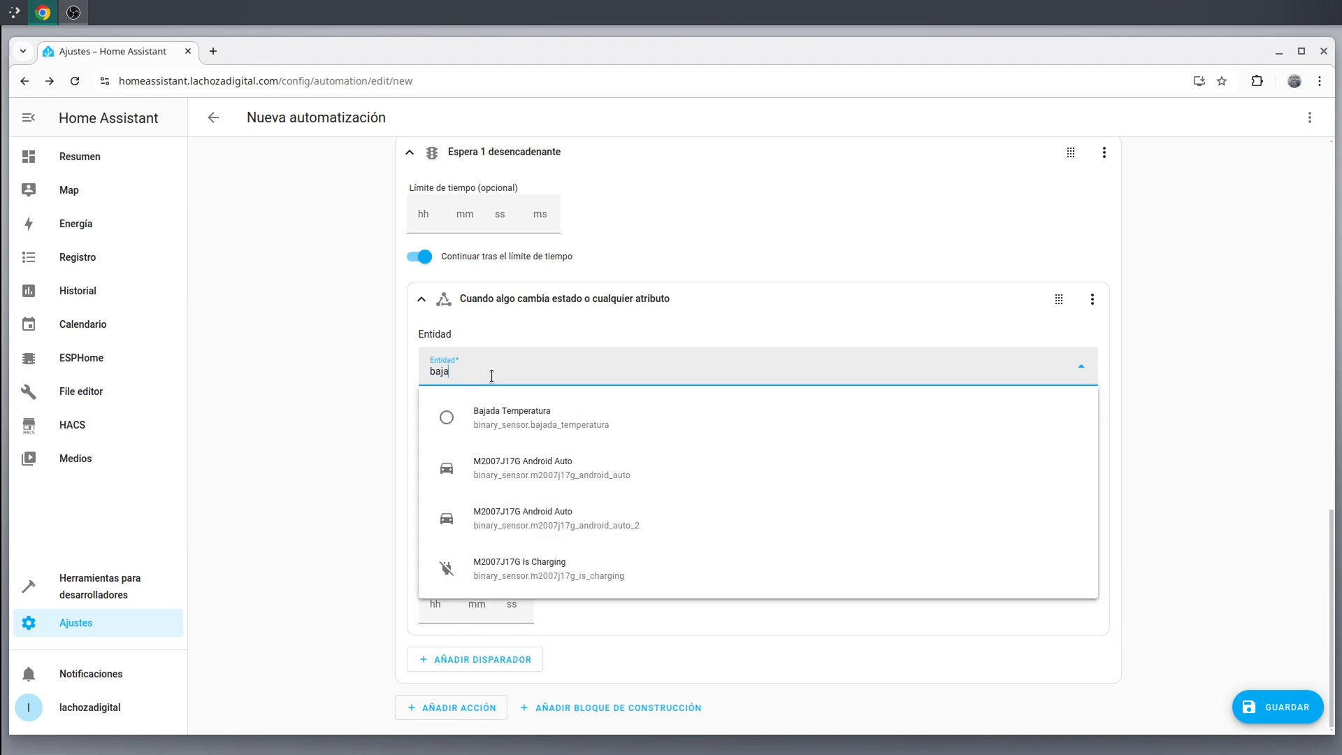
pyautogui.click(493, 409)
pyautogui.click(538, 574)
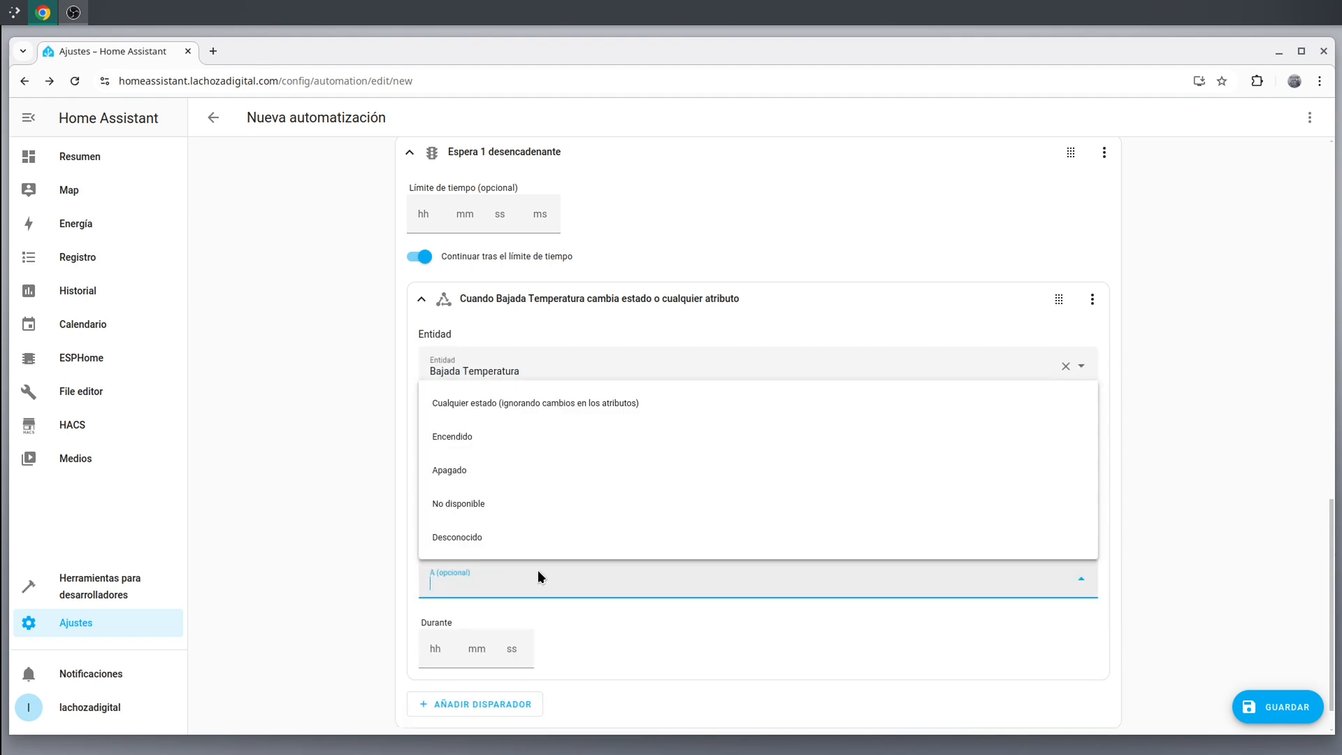
pyautogui.click(472, 438)
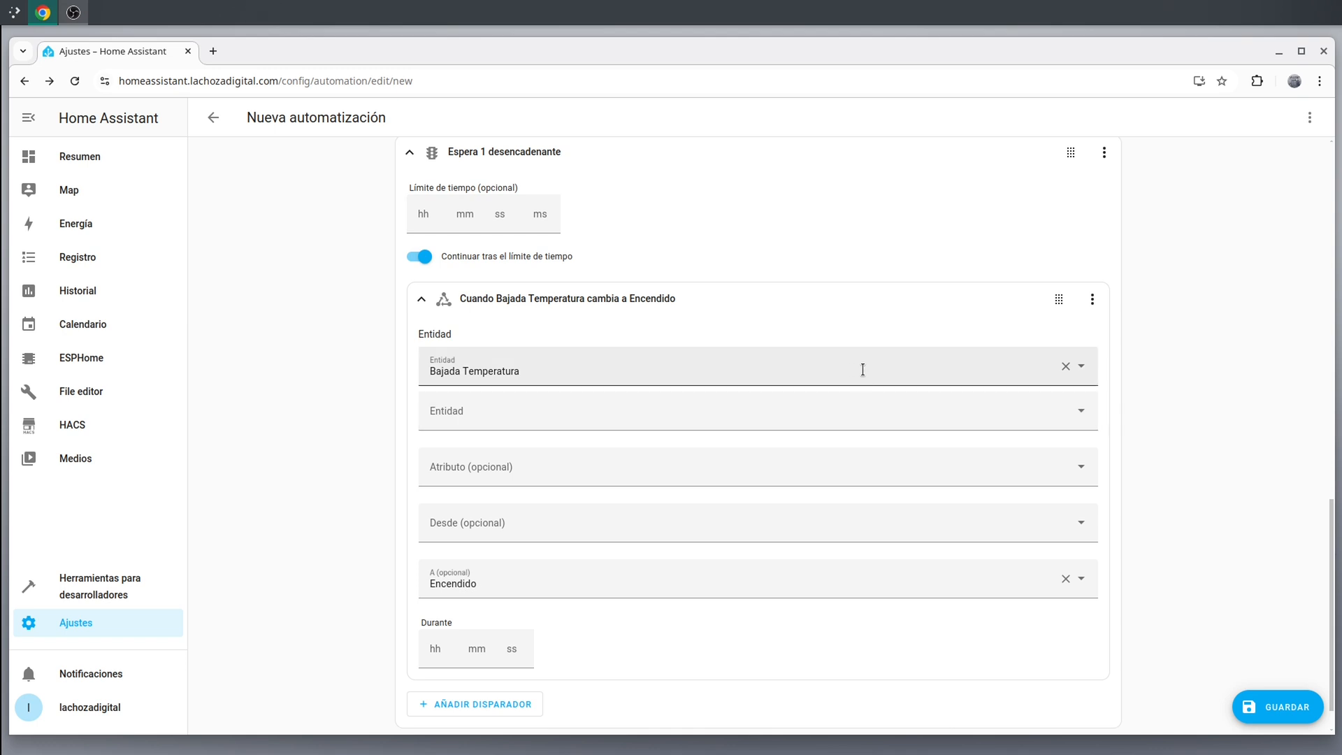
# - Add a personal Telegram notification action with the message "La comida está lista" after the wait, and save the automation
pyautogui.scroll(-2, 1193, 430)
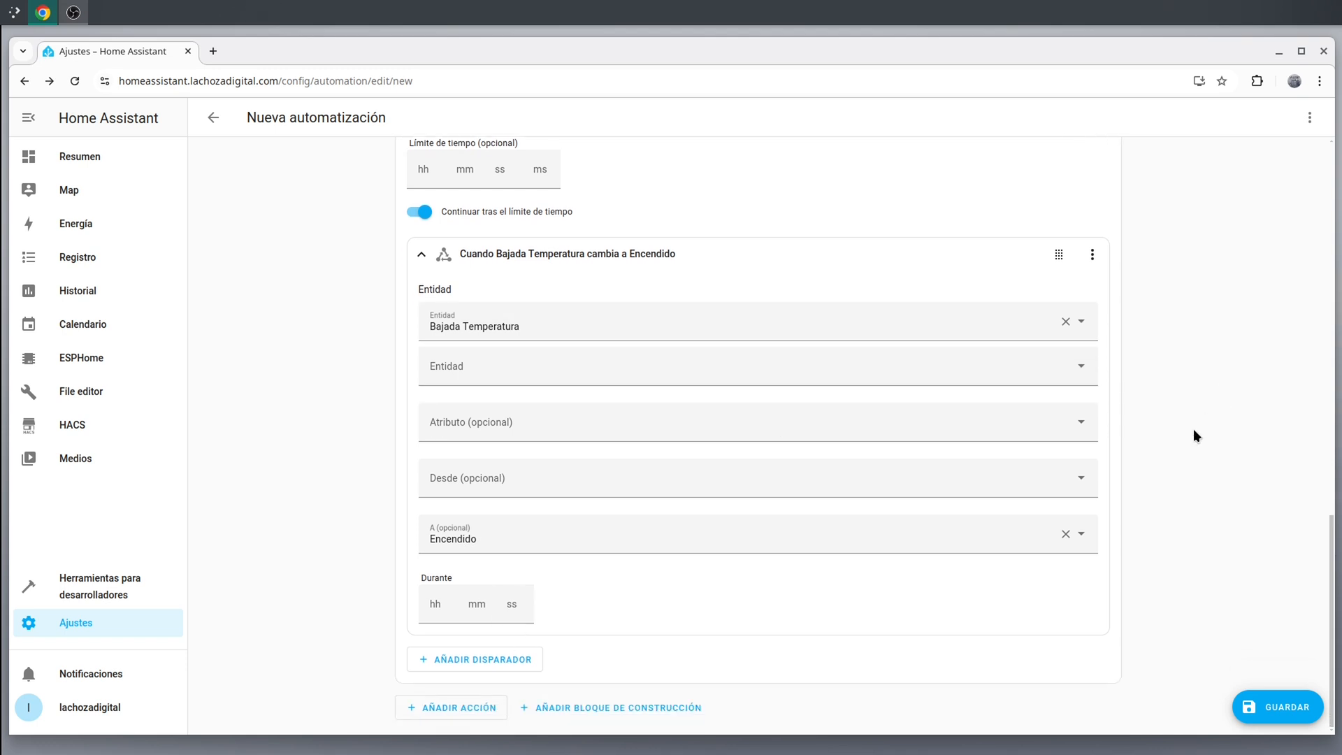
pyautogui.click(443, 708)
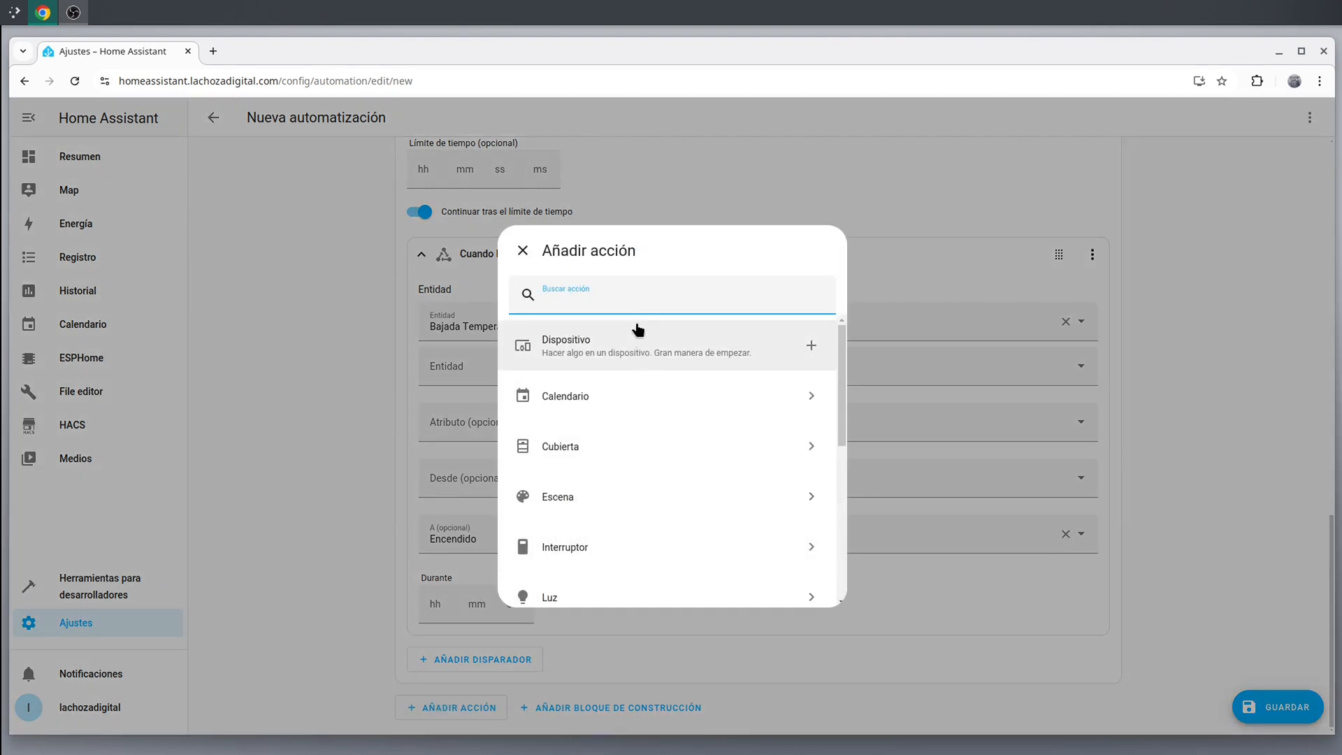
pyautogui.write('teleg')
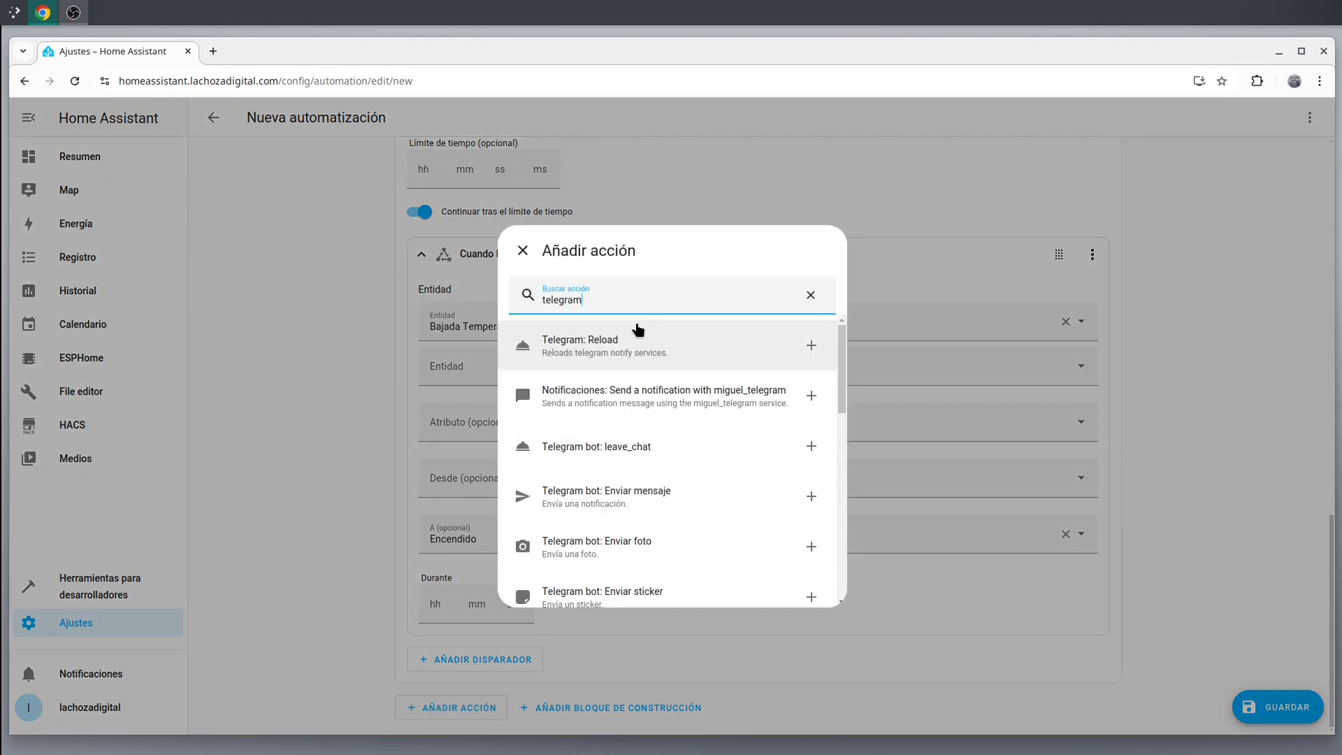
pyautogui.write('ram')
pyautogui.click(713, 397)
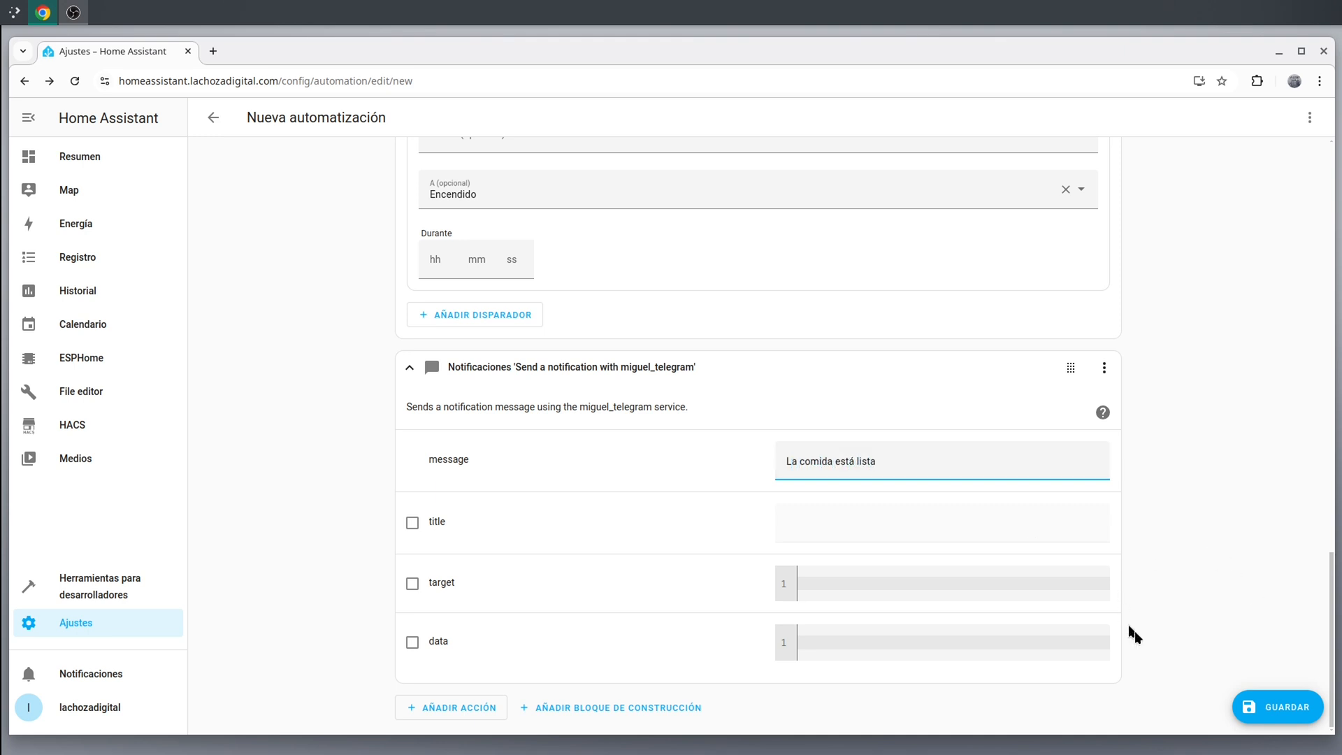
pyautogui.click(1279, 709)
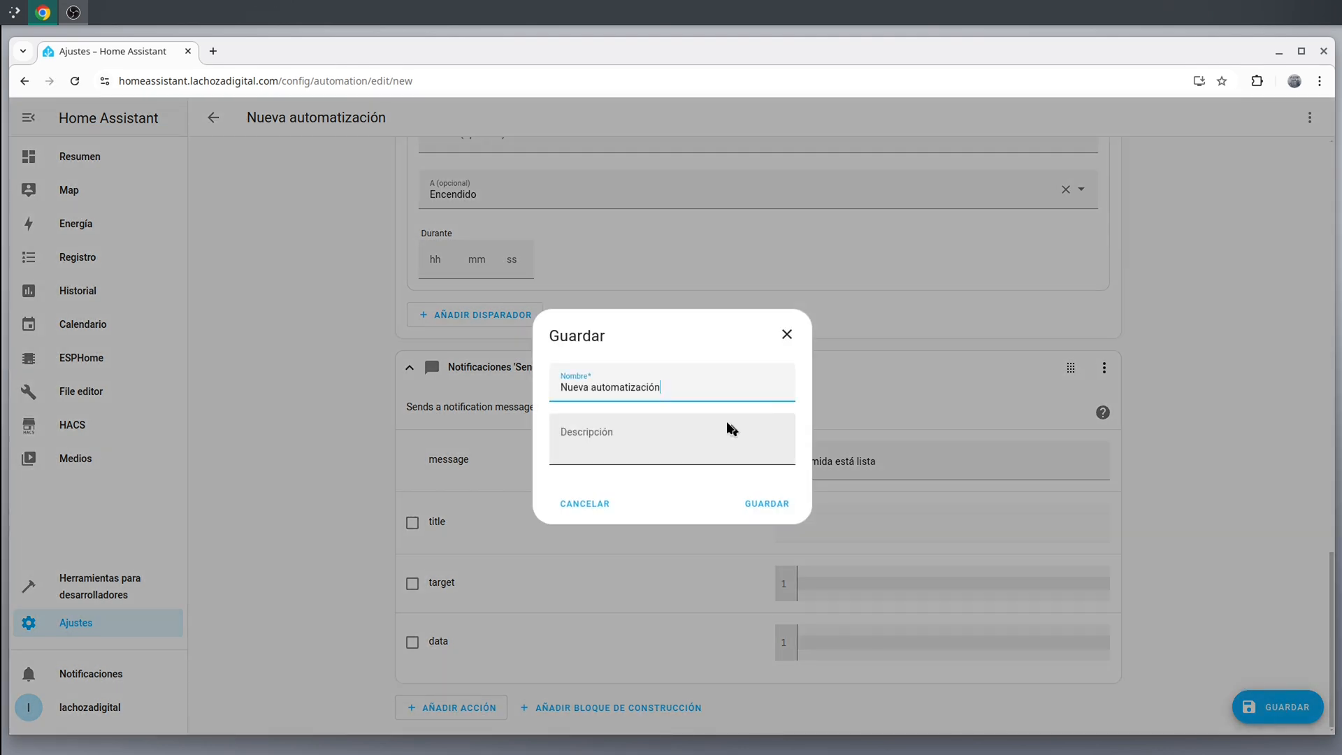
pyautogui.tripleClick(665, 383)
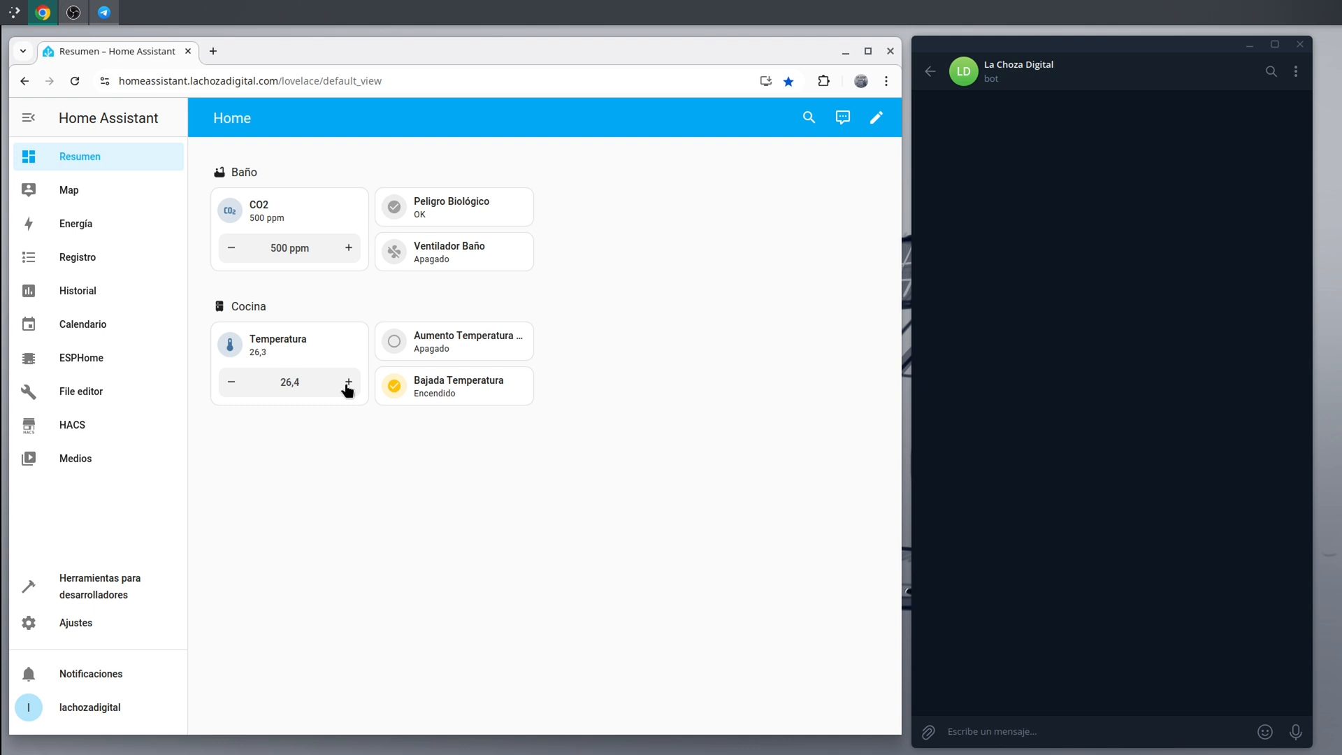
# - Test the automation from the Resumen dashboard by raising the Cocina temperature to 26,6 and lowering it to 26,1
pyautogui.click(347, 383)
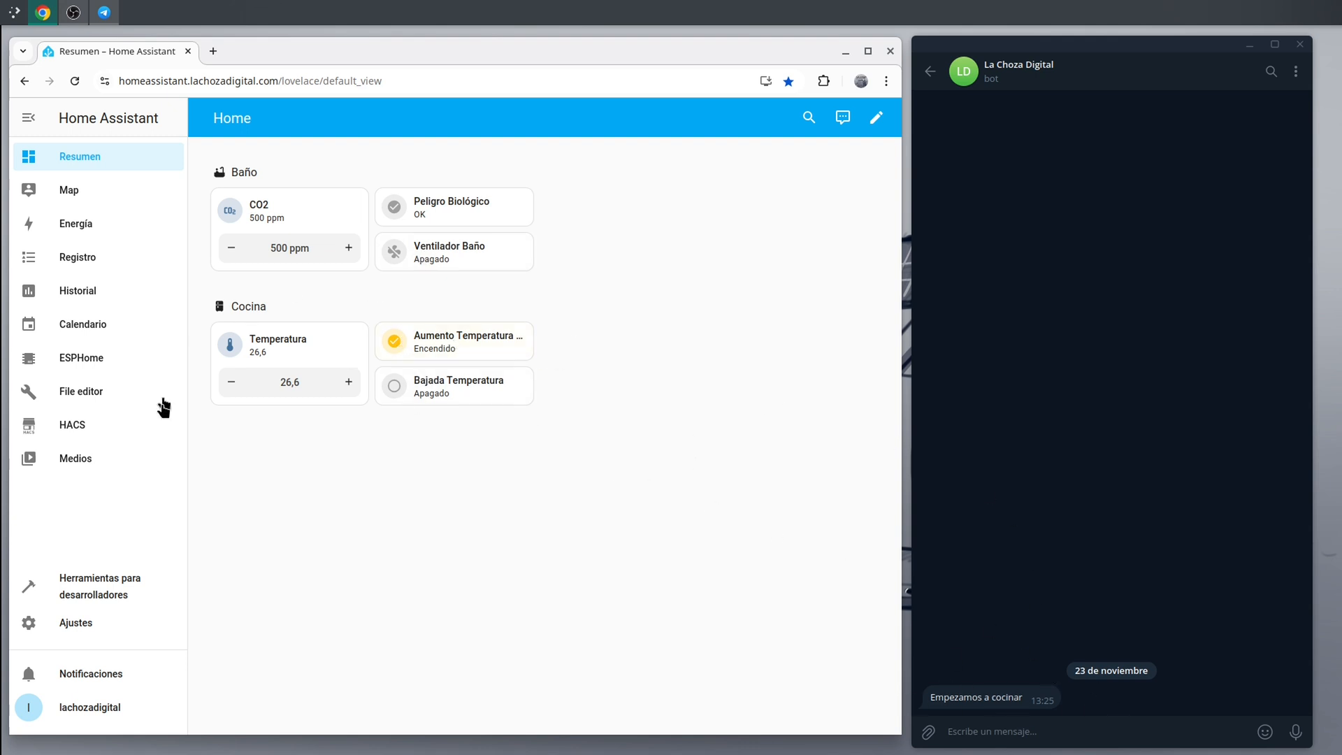
pyautogui.click(235, 389)
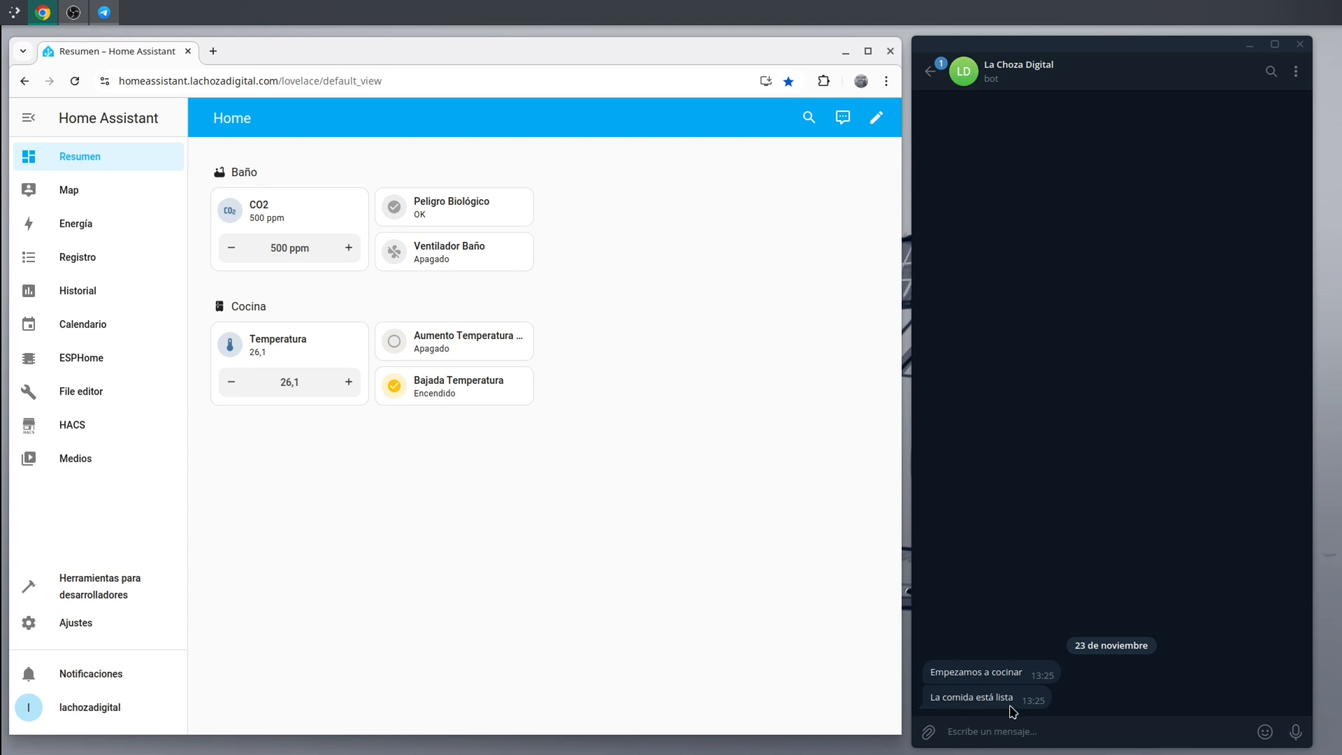